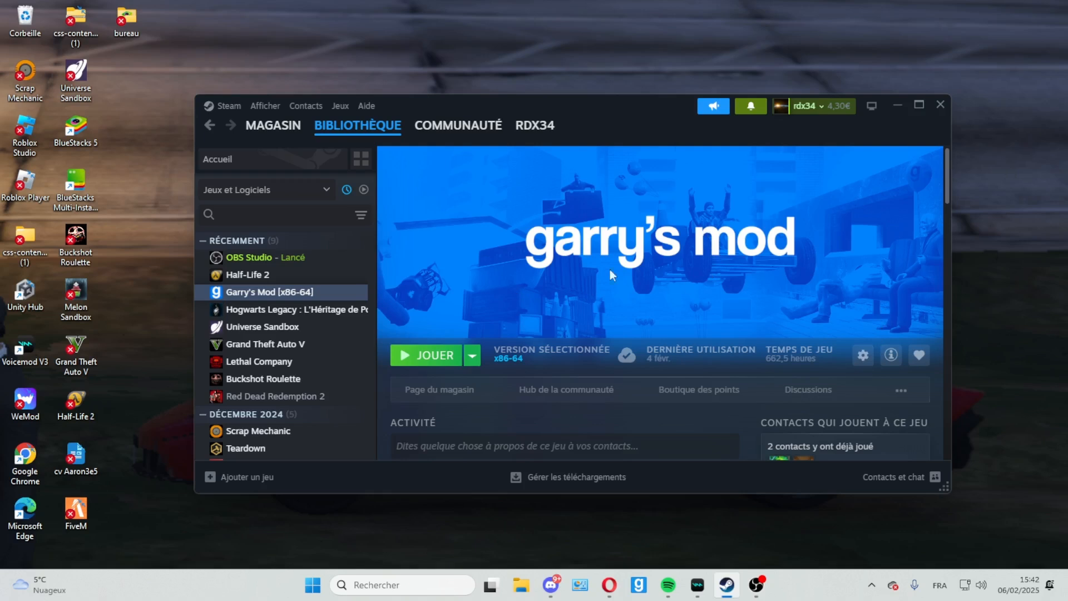
Step: Browse Garry's Mod's local files from the Steam library and maximize the folder window
click(867, 355)
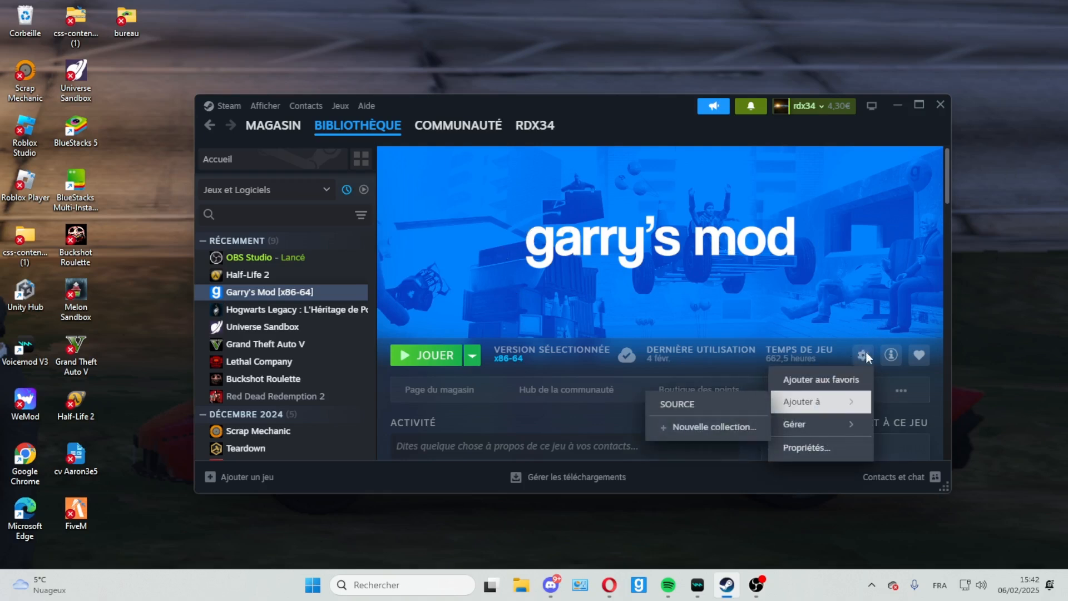
click(865, 355)
click(867, 355)
mouse_move(812, 426)
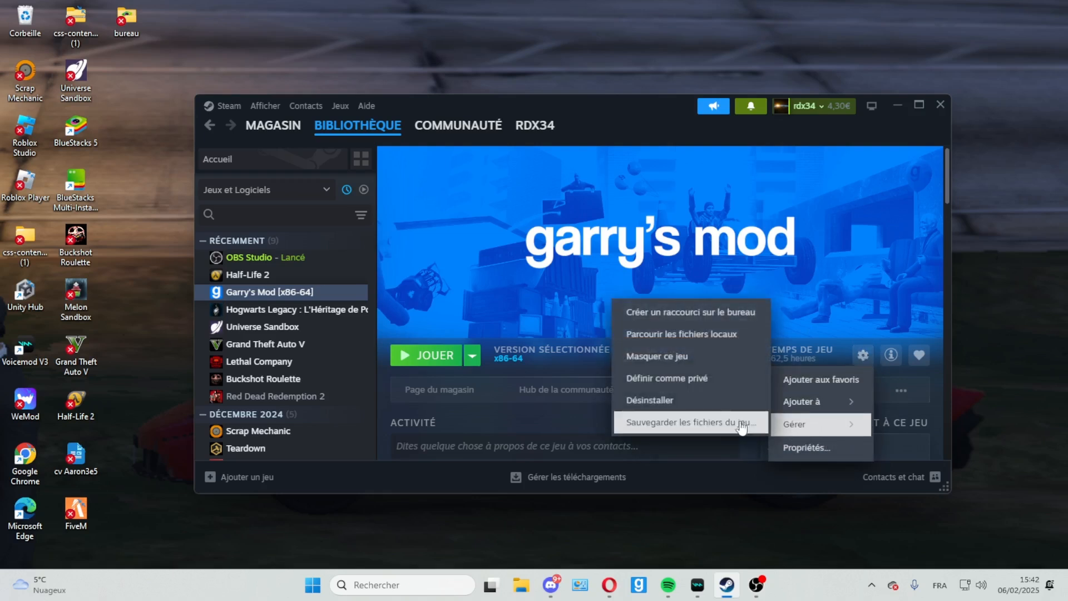
click(715, 335)
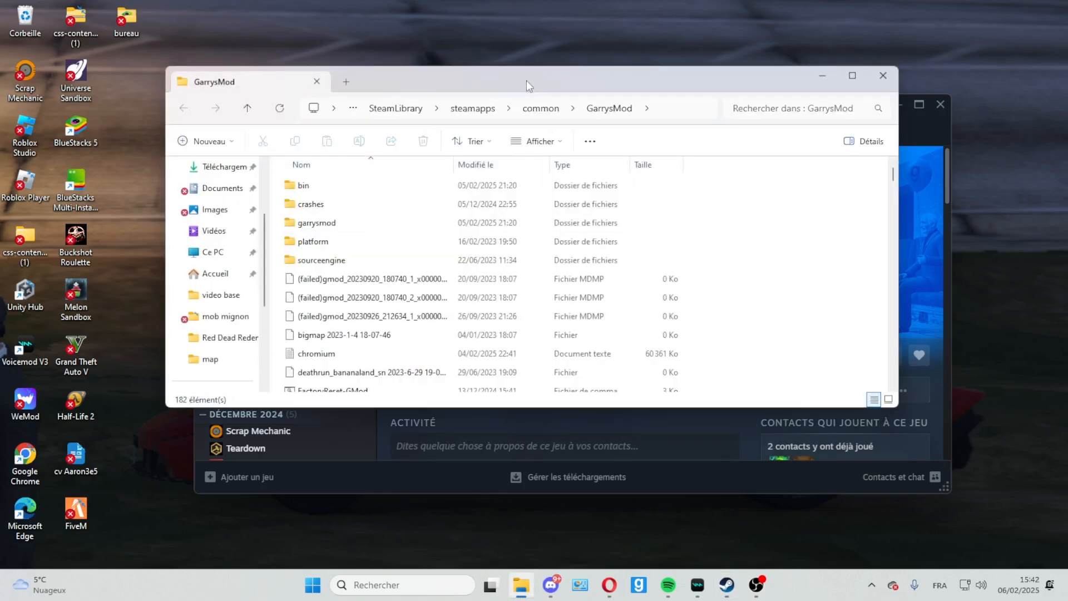
drag(526, 80, 538, 39)
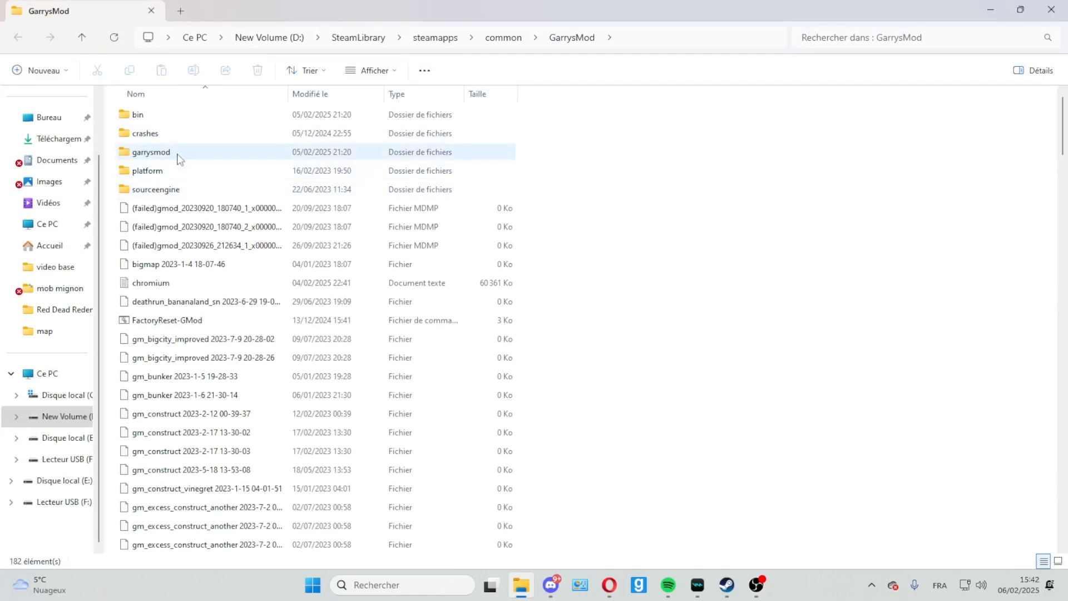
click(177, 157)
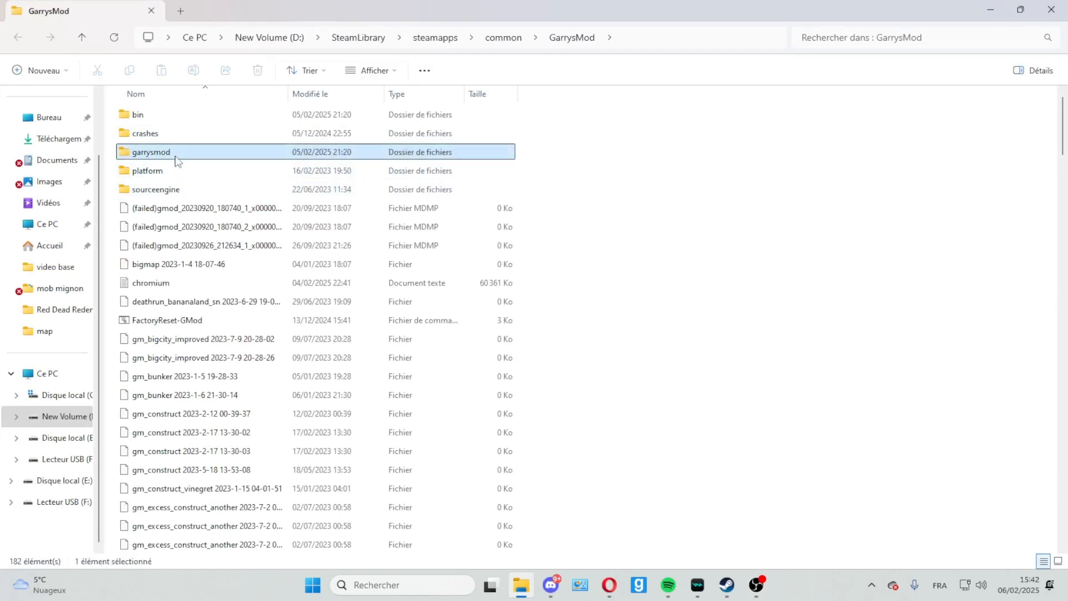
key(Return)
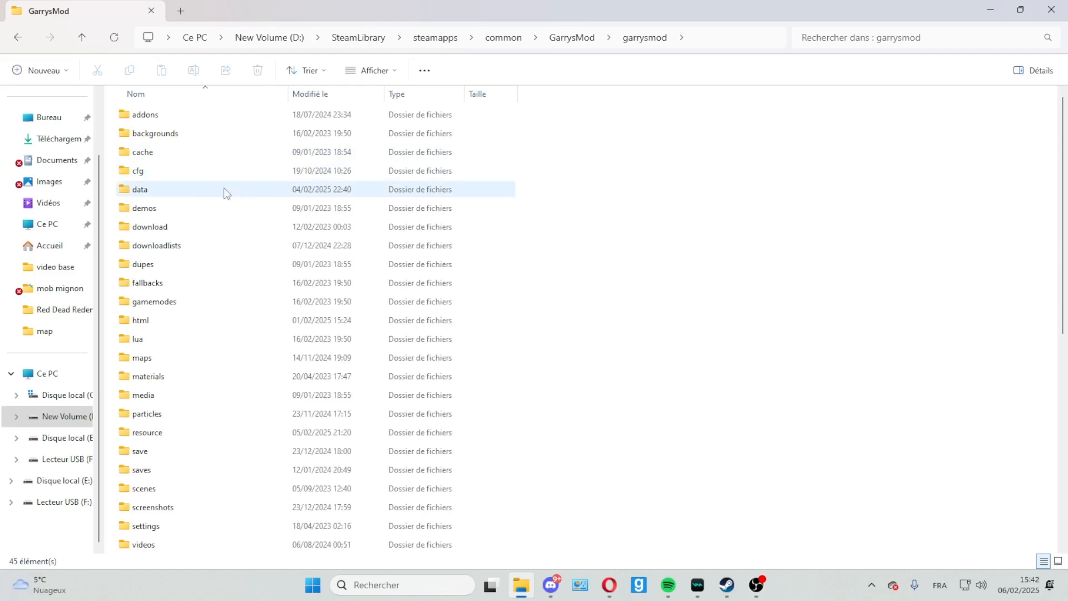
scroll(207, 200, down, 7)
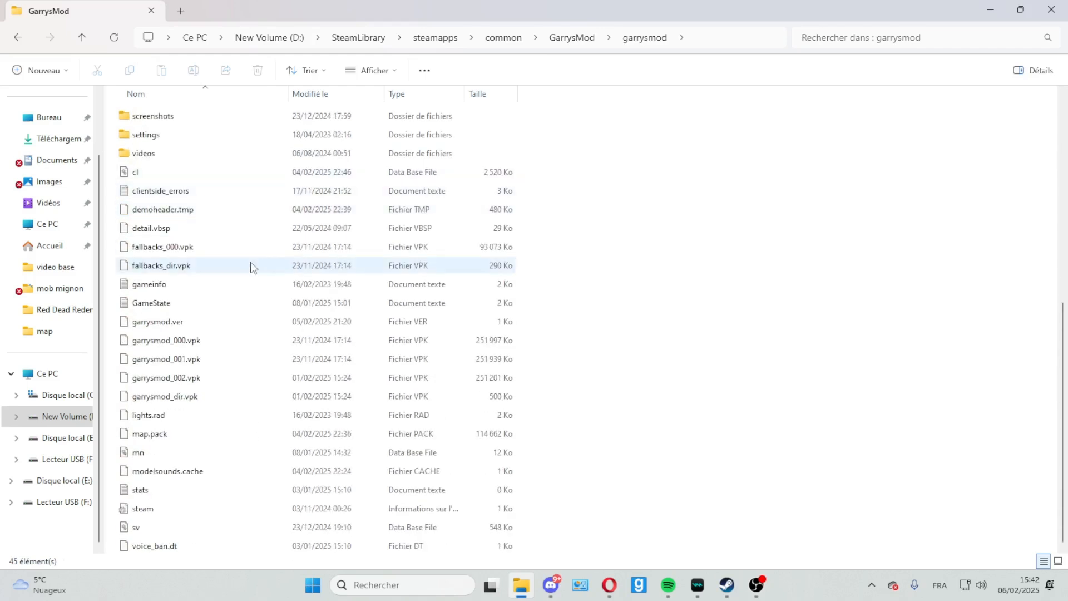
scroll(251, 268, up, 7)
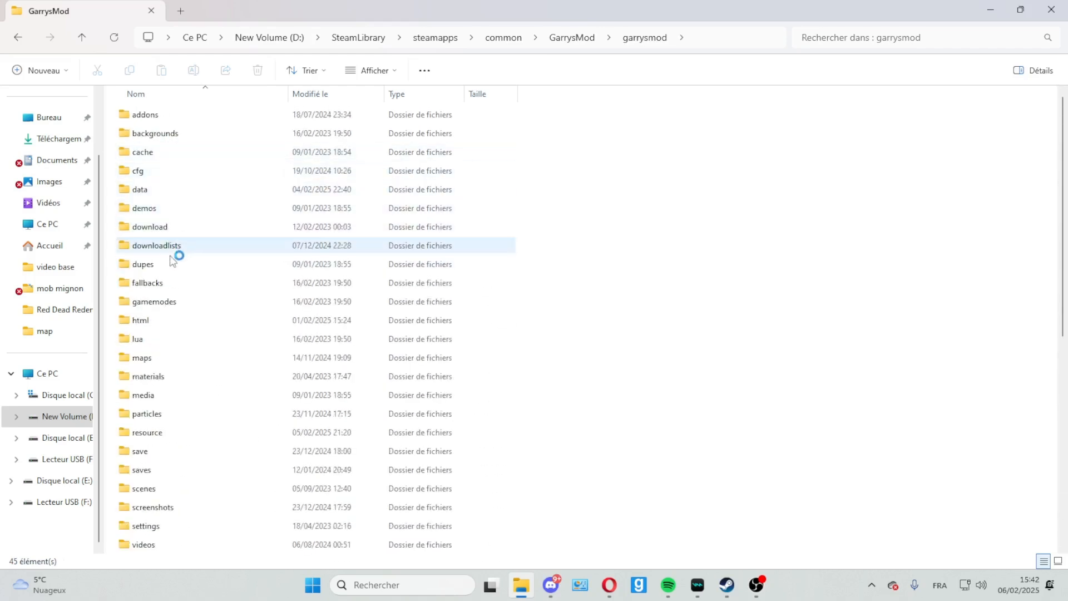
scroll(178, 484, down, 1)
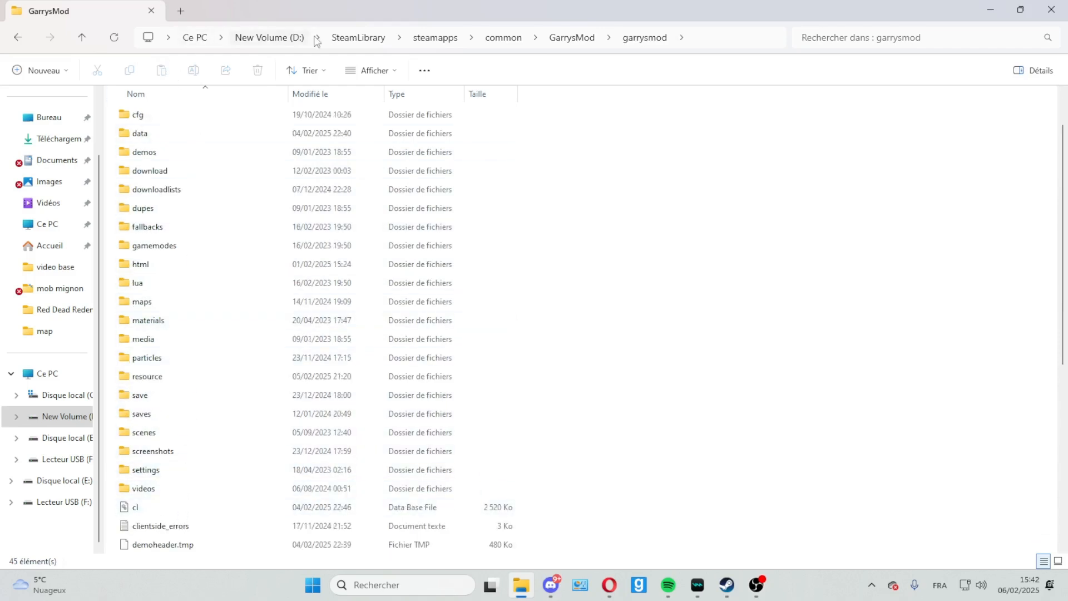
click(506, 38)
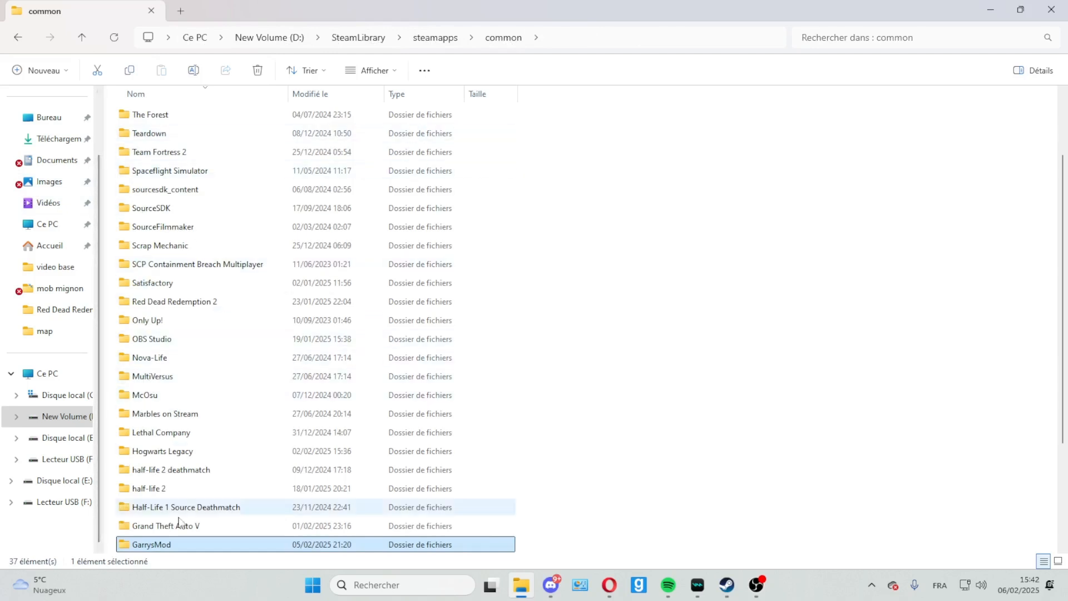
double_click(183, 545)
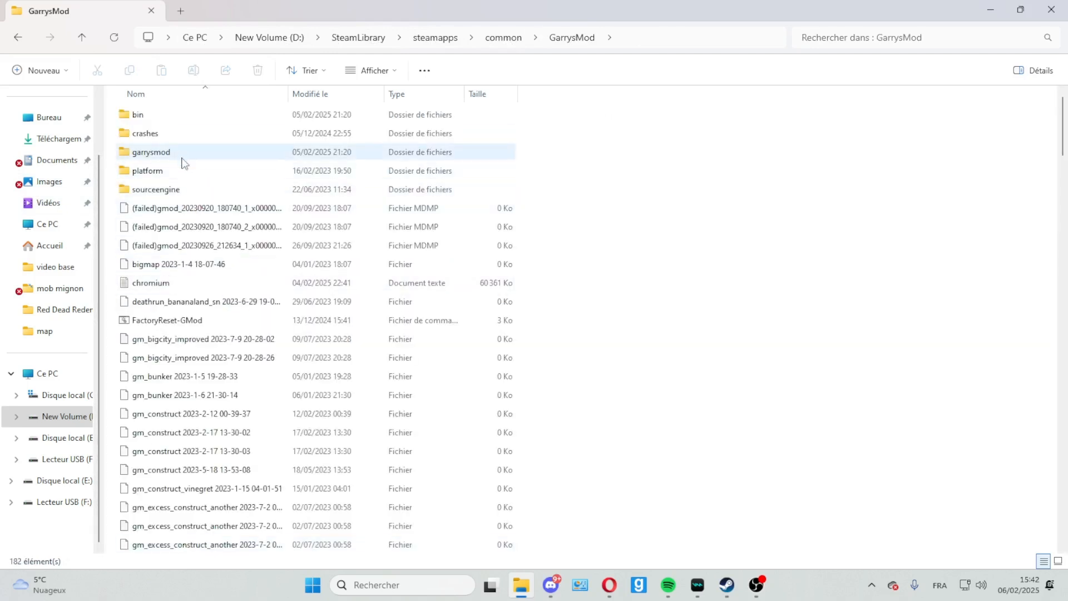
Step: Launch the hammer application from the GarrysMod bin folder and minimize the File Explorer and Steam windows
double_click(164, 116)
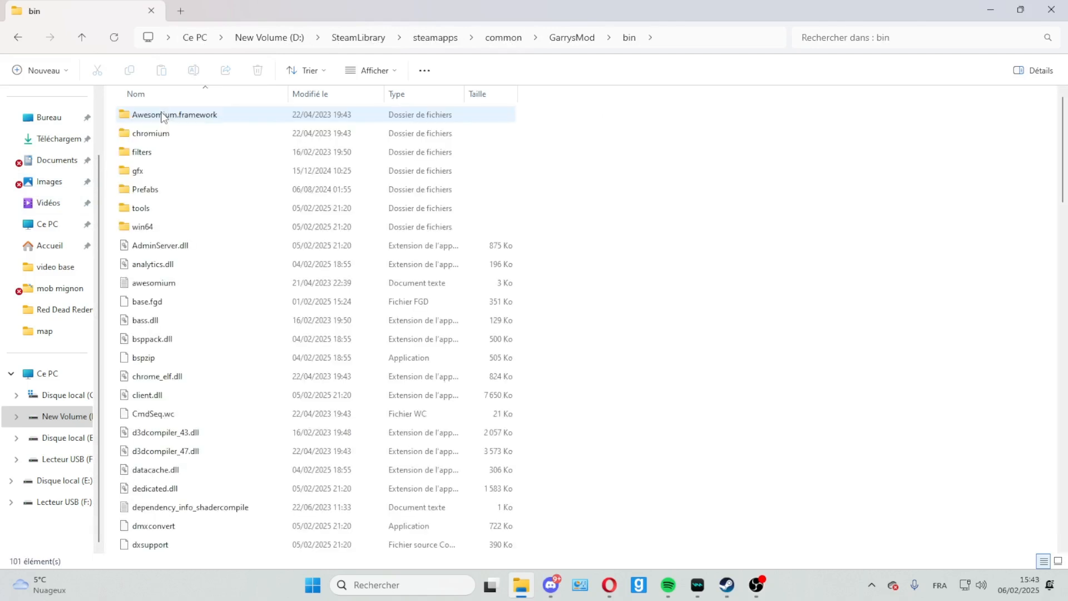
scroll(174, 345, down, 9)
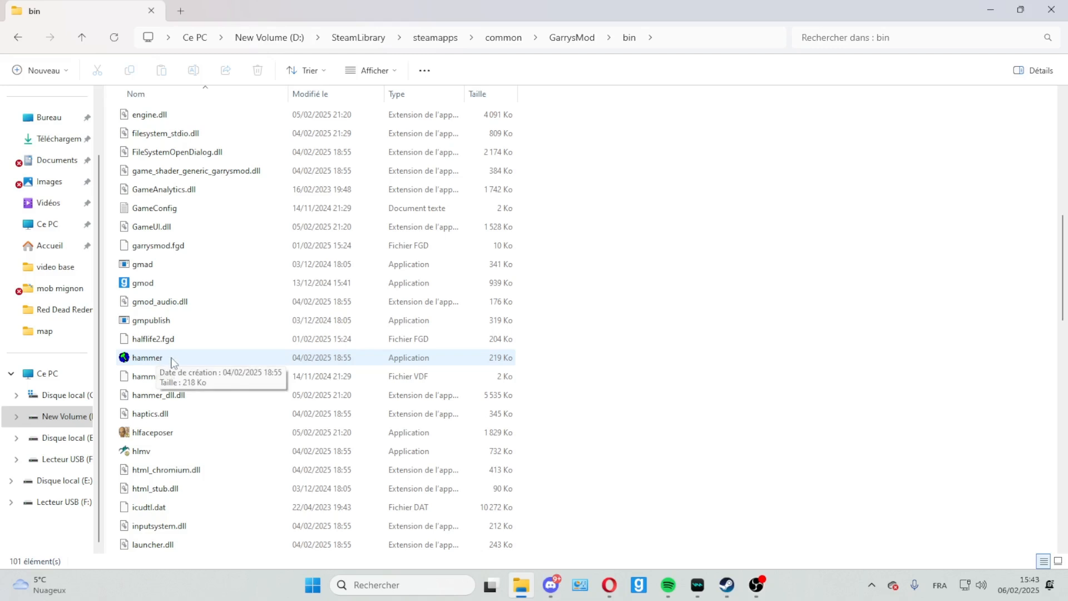
click(173, 363)
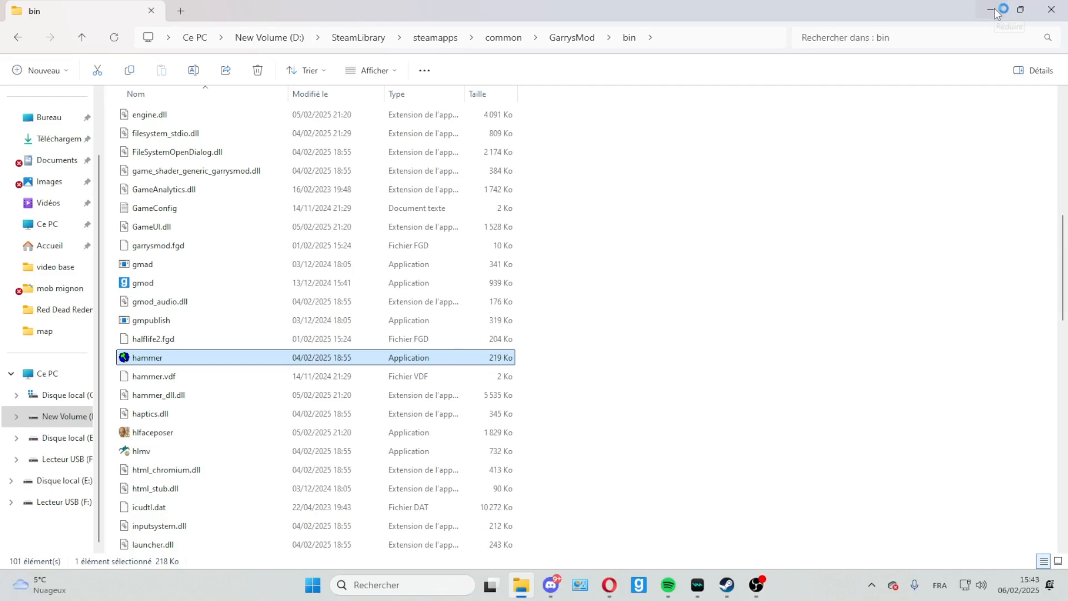
scroll(336, 298, up, 4)
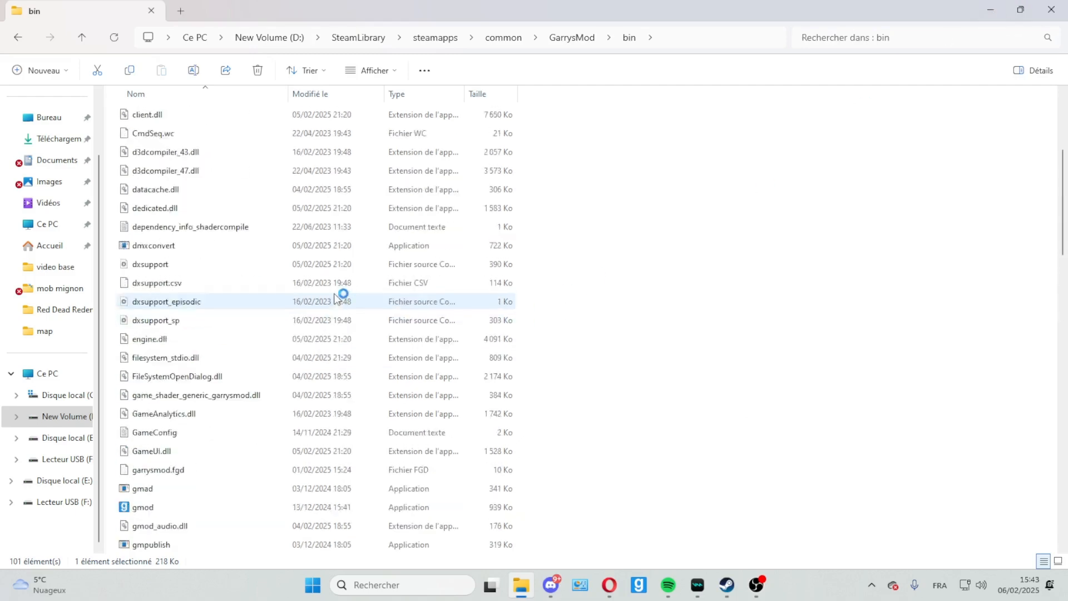
scroll(336, 298, up, 5)
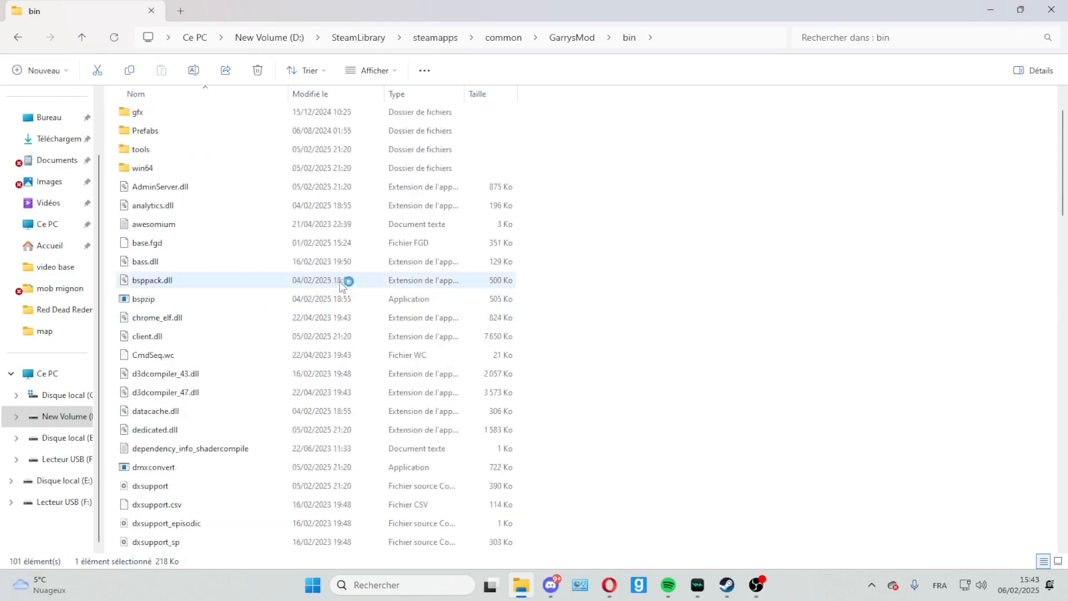
click(1001, 10)
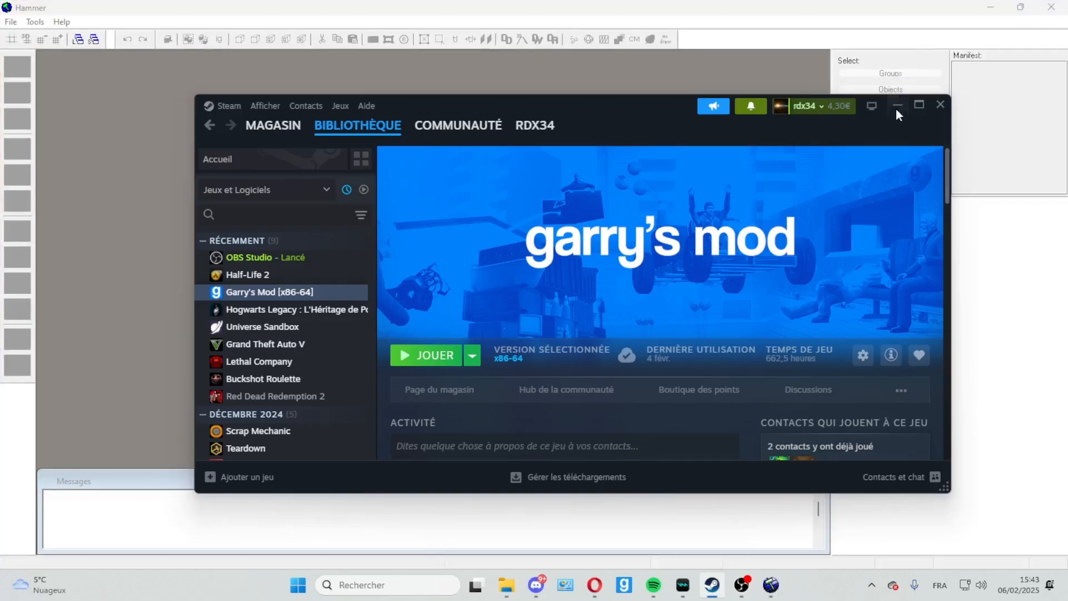
click(897, 105)
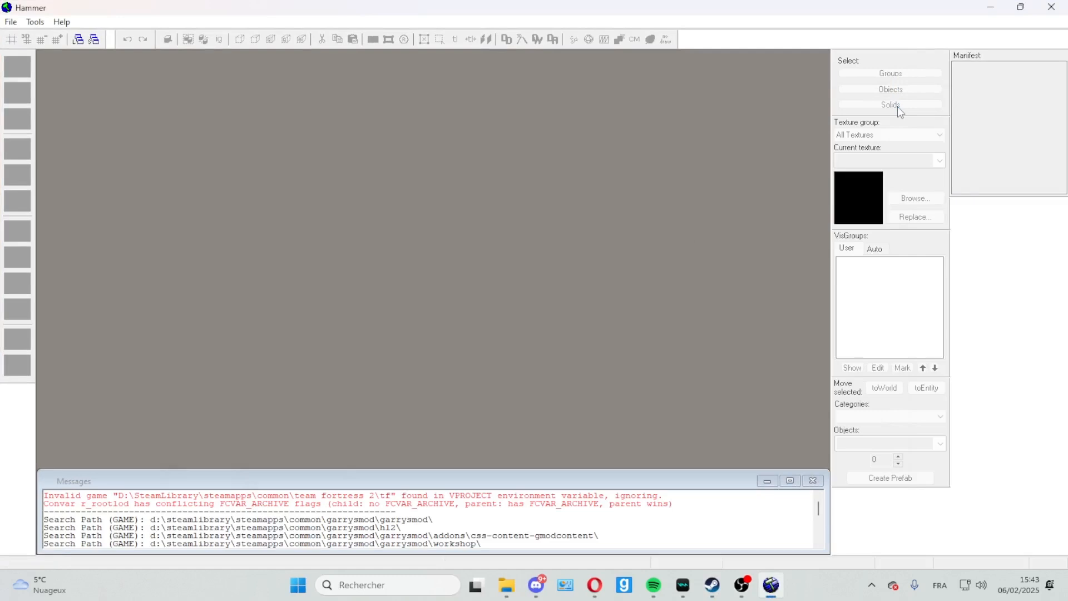
Step: Create a new map and delete the 256-unit cube in it
click(11, 24)
click(49, 38)
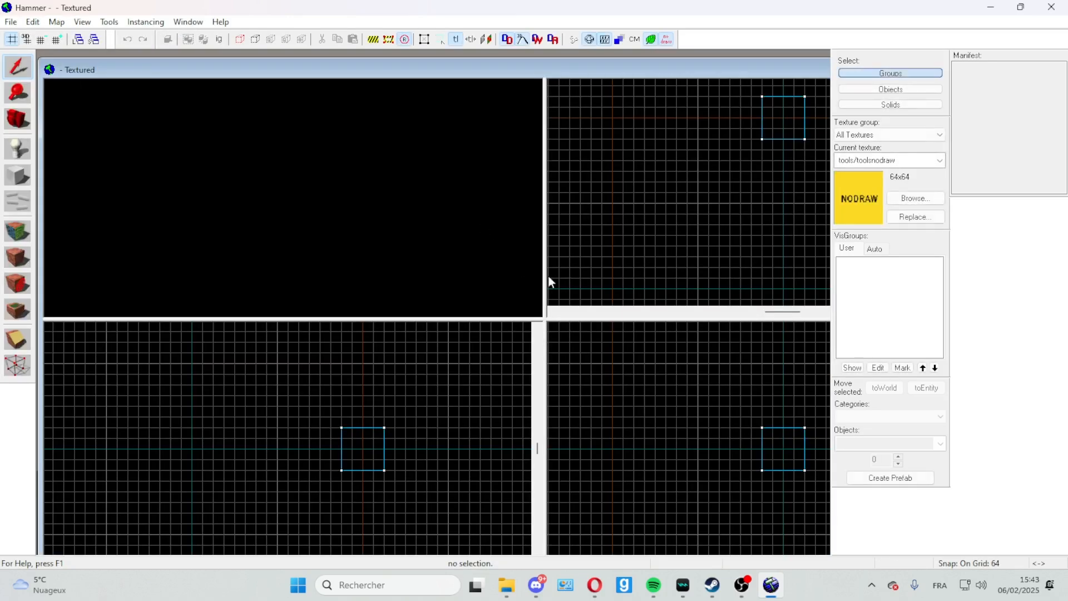
drag(545, 319, 486, 305)
click(750, 132)
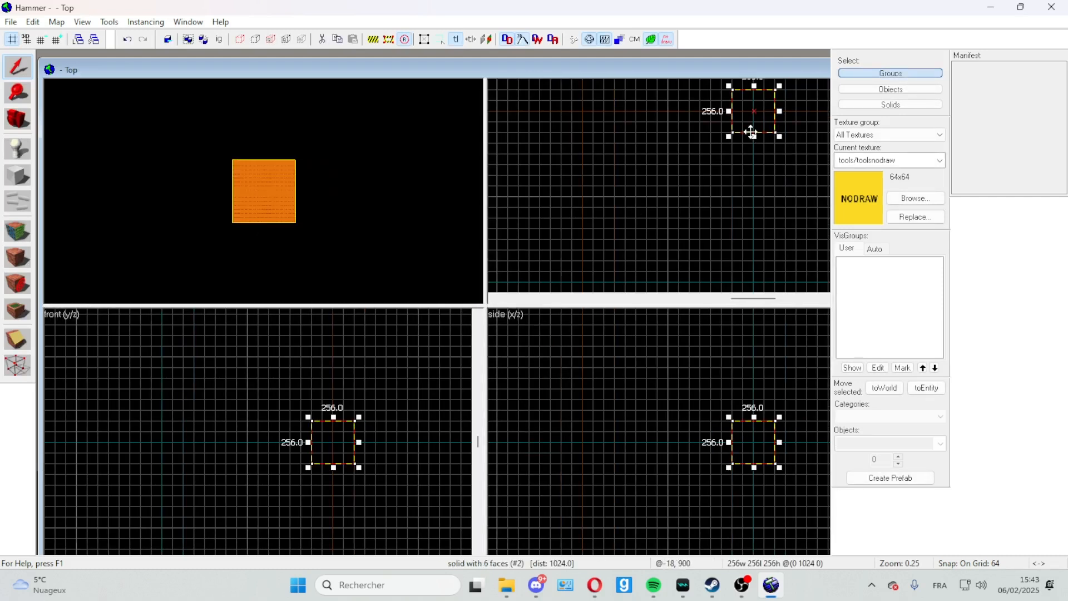
key(Delete)
mouse_move(755, 116)
mouse_down()
mouse_move(712, 184)
mouse_move(749, 117)
mouse_up()
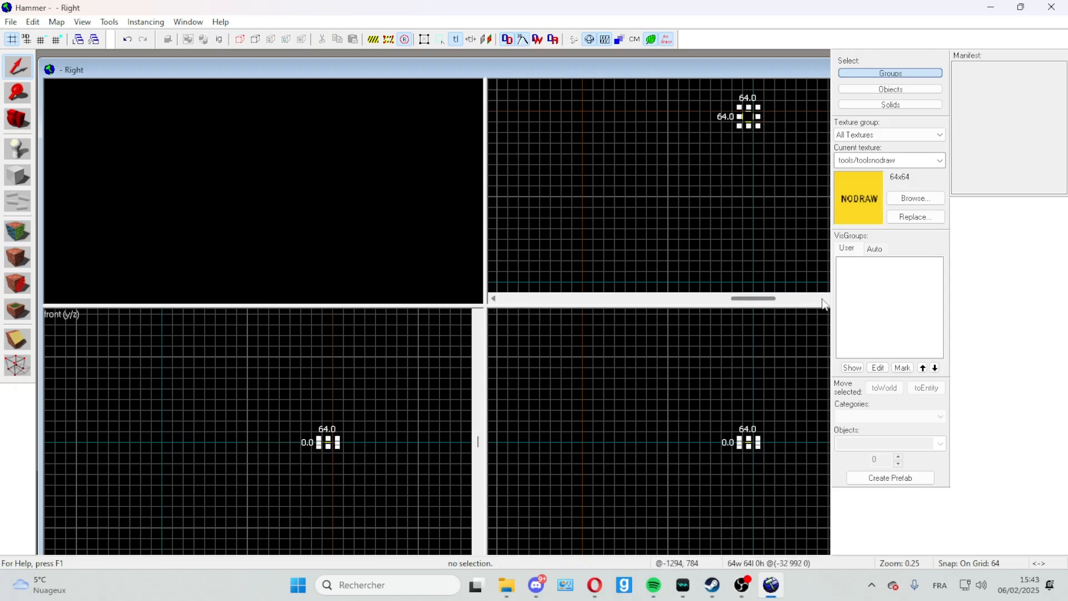
Step: Move and resize the map window to fit the workspace above the Messages window, and even out its four viewports
mouse_move(683, 71)
mouse_down()
mouse_move(532, 82)
mouse_move(445, 66)
mouse_move(434, 96)
mouse_move(466, 107)
mouse_up()
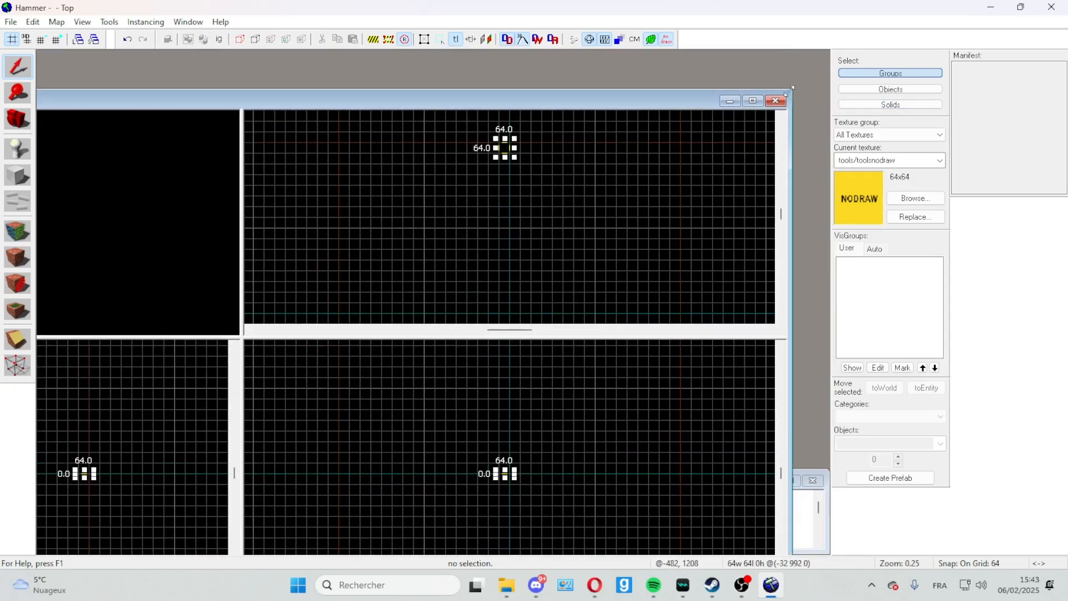
drag(789, 91, 521, 215)
drag(320, 227, 568, 74)
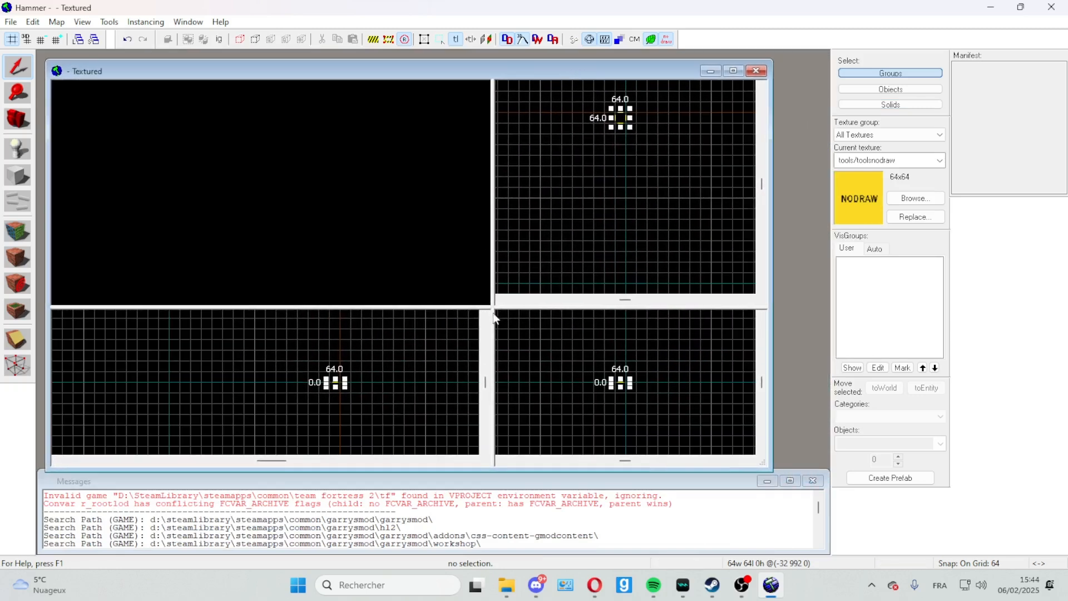
drag(495, 314, 422, 276)
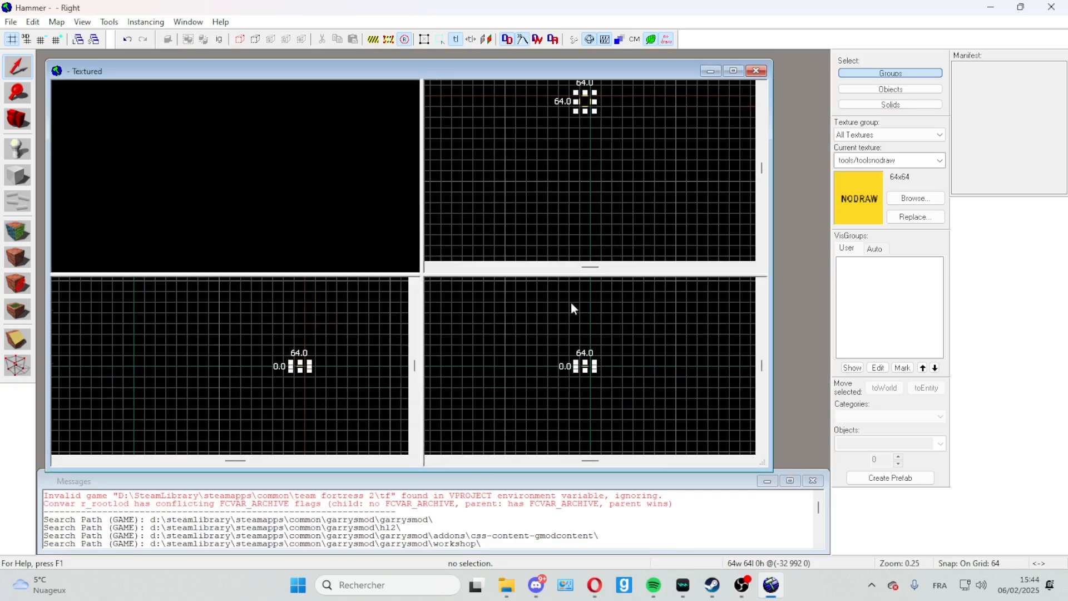
drag(770, 273, 827, 276)
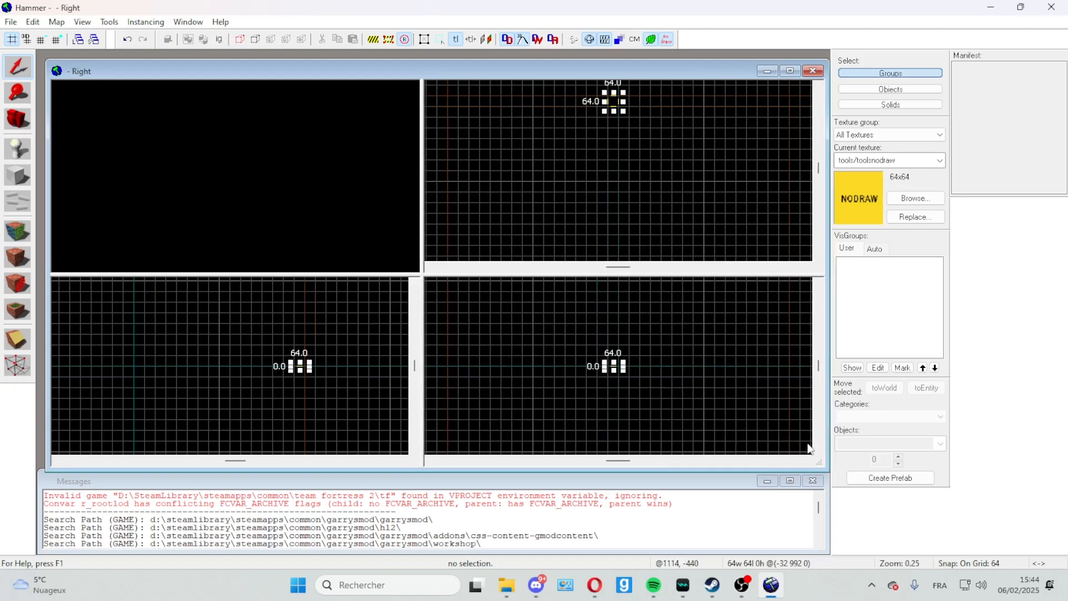
drag(194, 69, 186, 60)
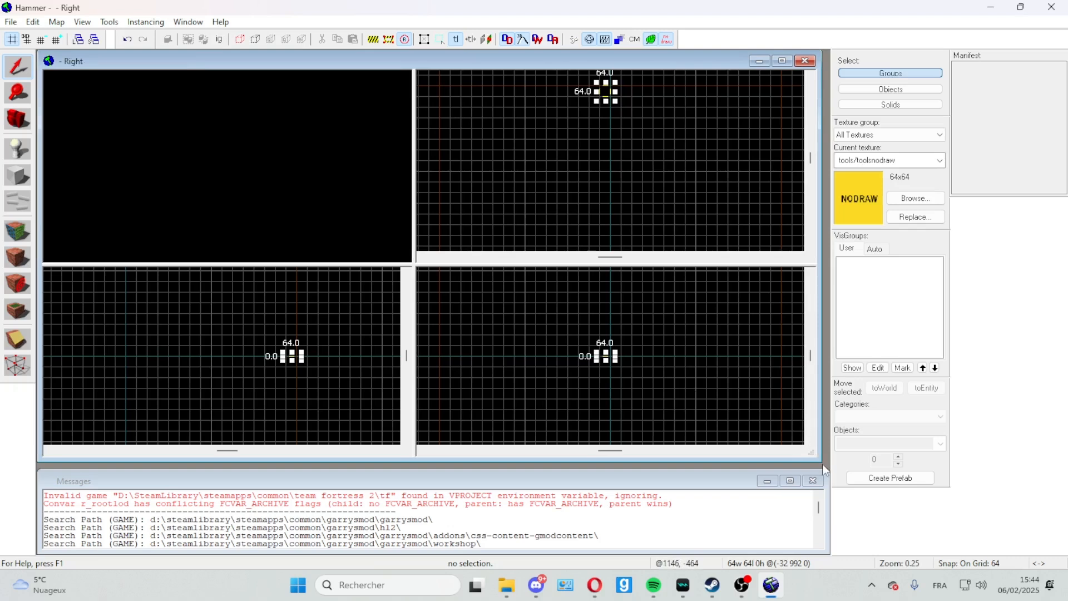
drag(821, 460, 829, 467)
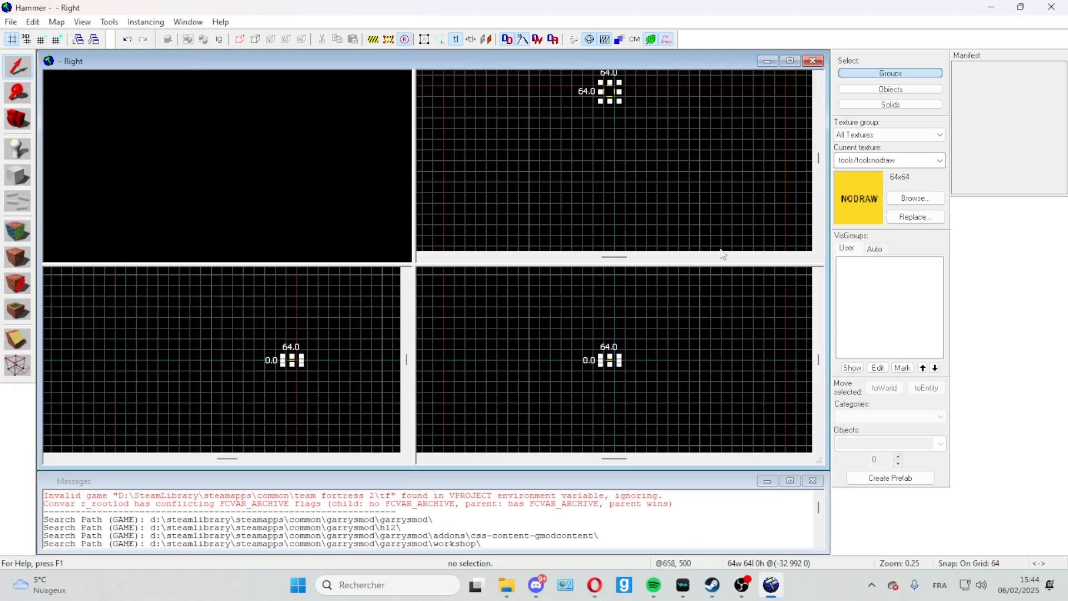
Step: Widen the camera and front viewports by shifting the vertical divider between the four map views
click(819, 76)
click(819, 77)
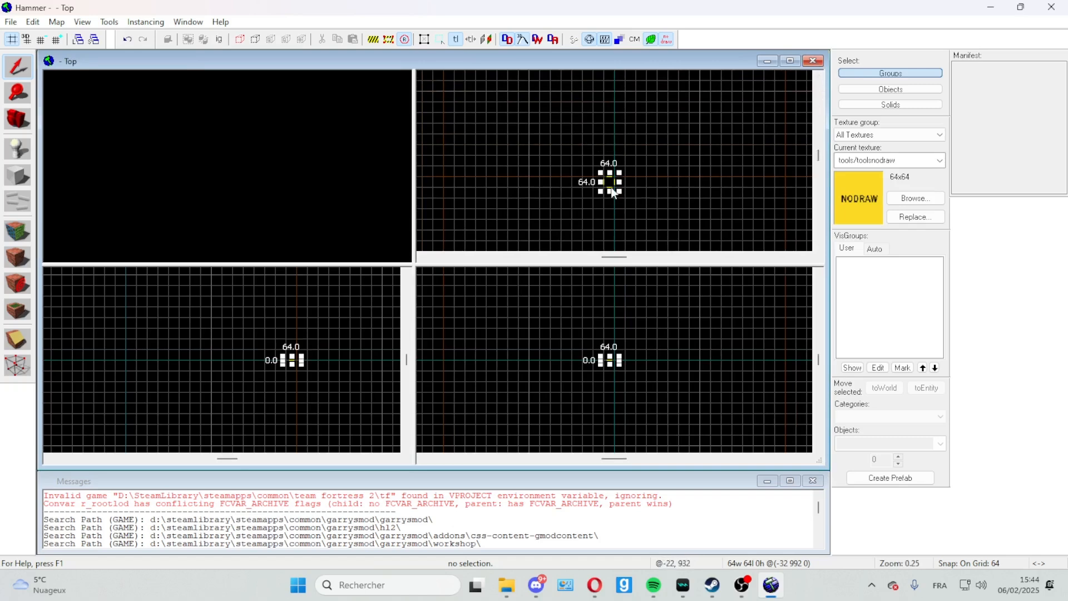
scroll(621, 178, down, 3)
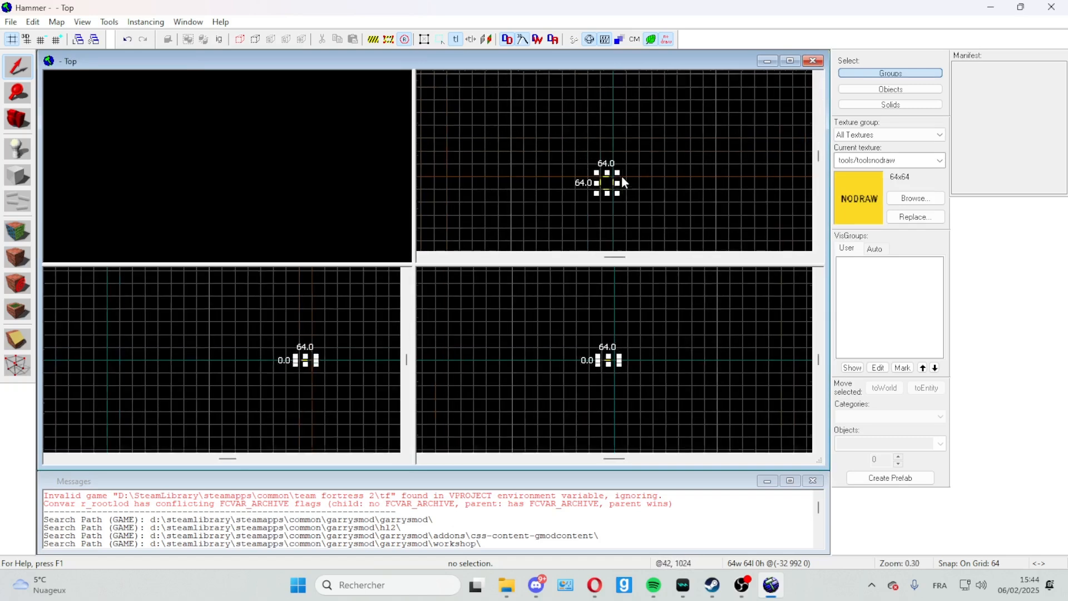
scroll(622, 181, down, 5)
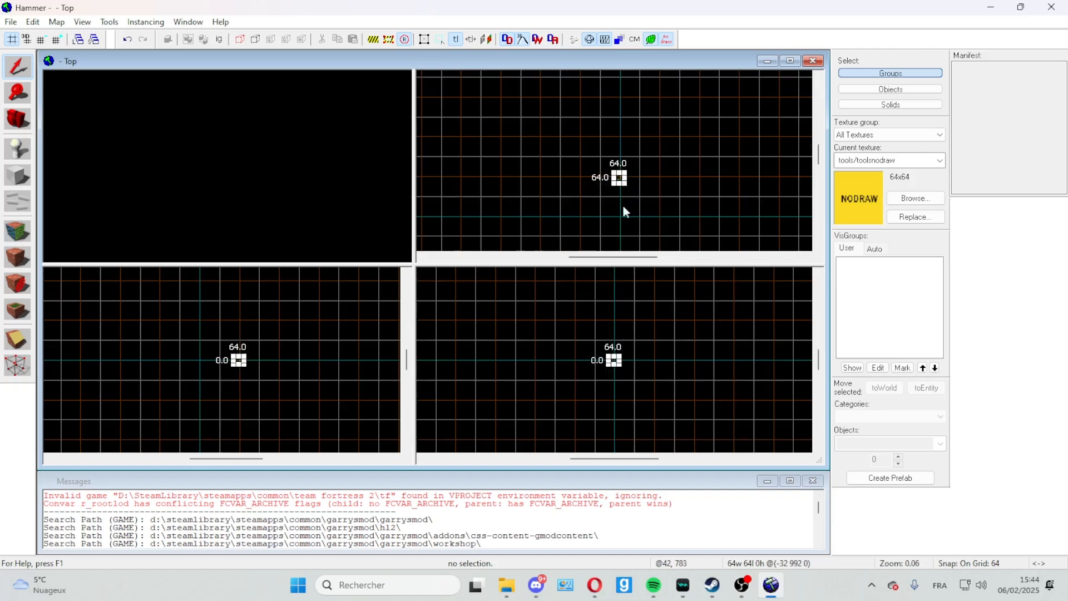
scroll(623, 217, up, 5)
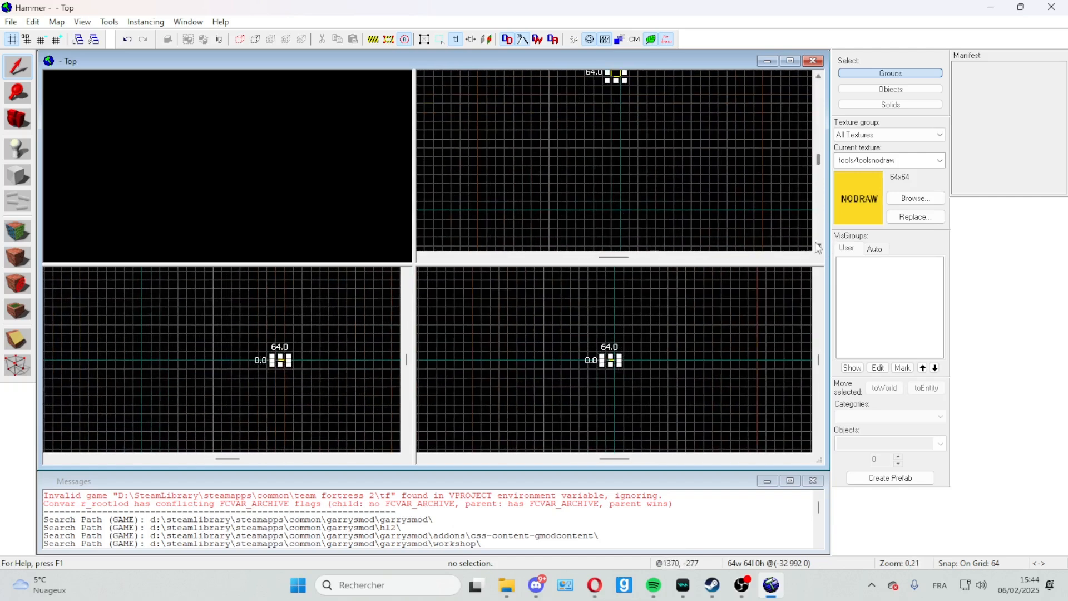
scroll(602, 148, down, 2)
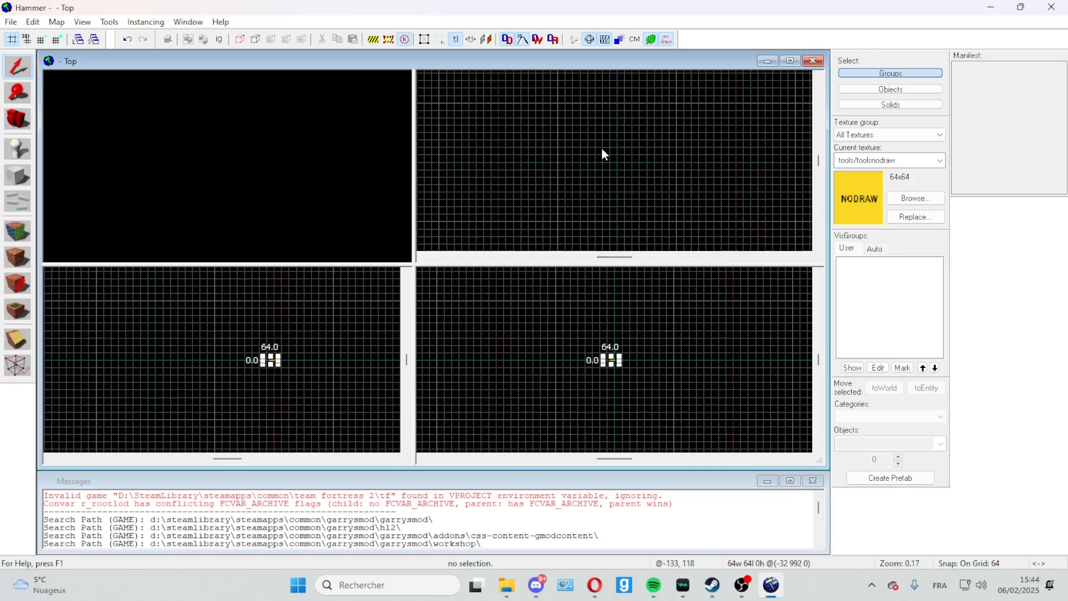
scroll(602, 153, down, 1)
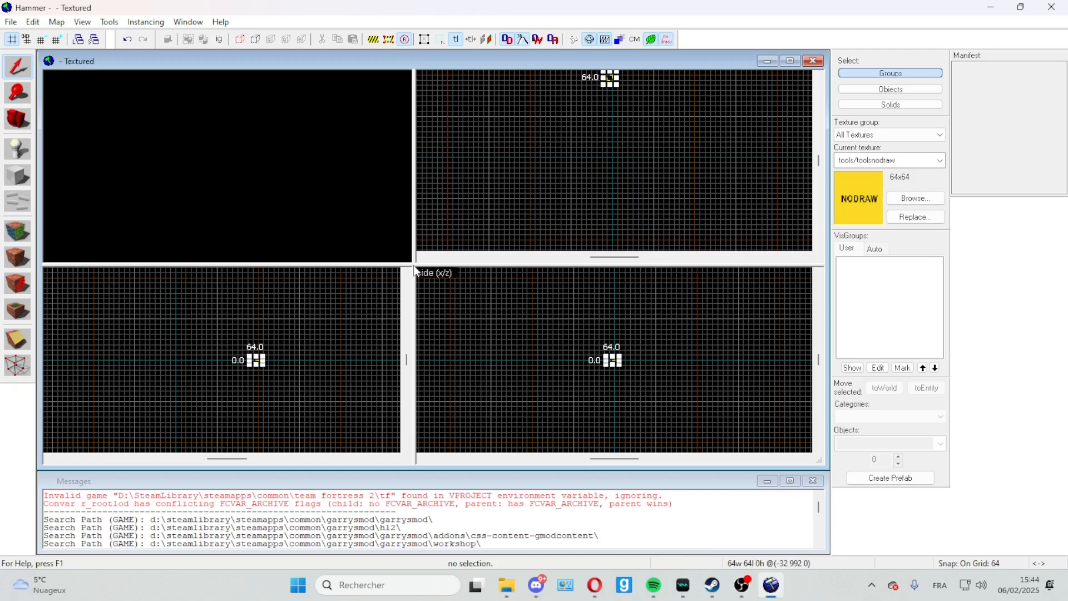
drag(418, 266, 463, 267)
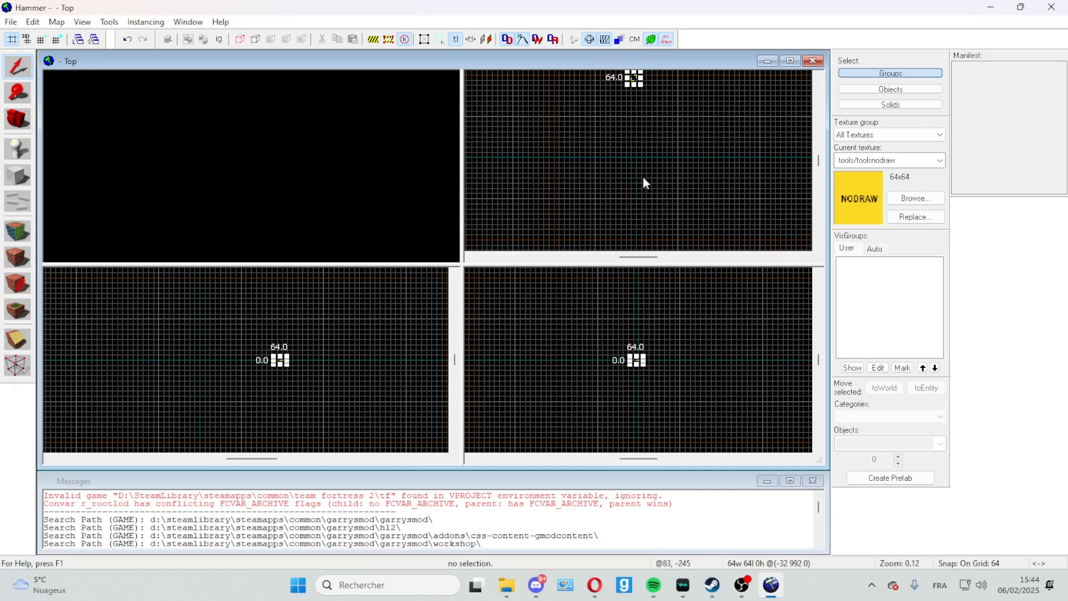
Step: Activate the Block Tool, filter the textures for nodraw and choose tools/toolsnodraw as the current texture
click(11, 181)
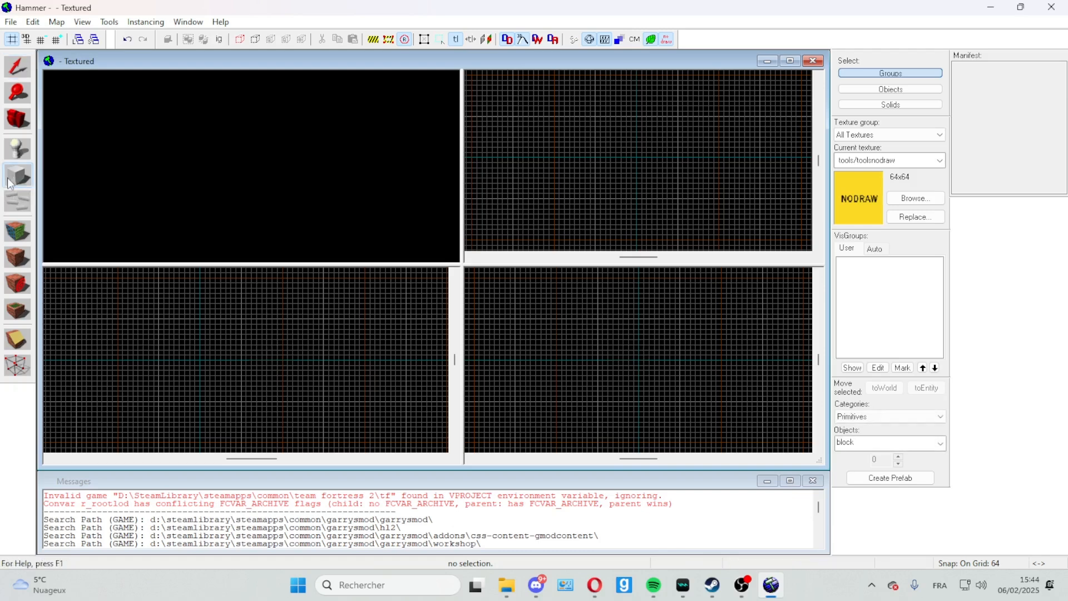
click(908, 202)
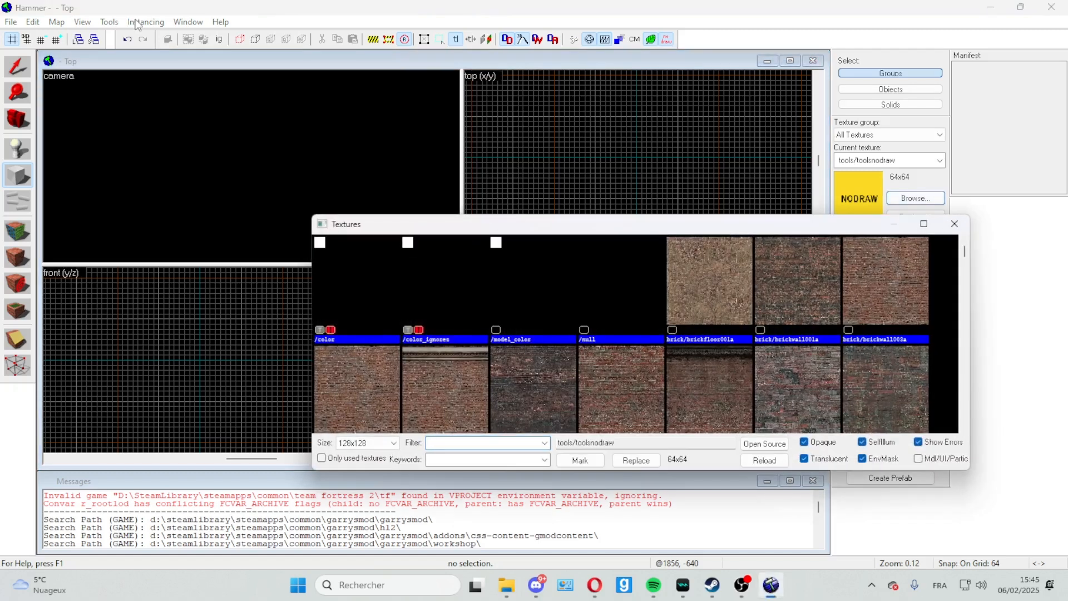
drag(484, 225, 320, 112)
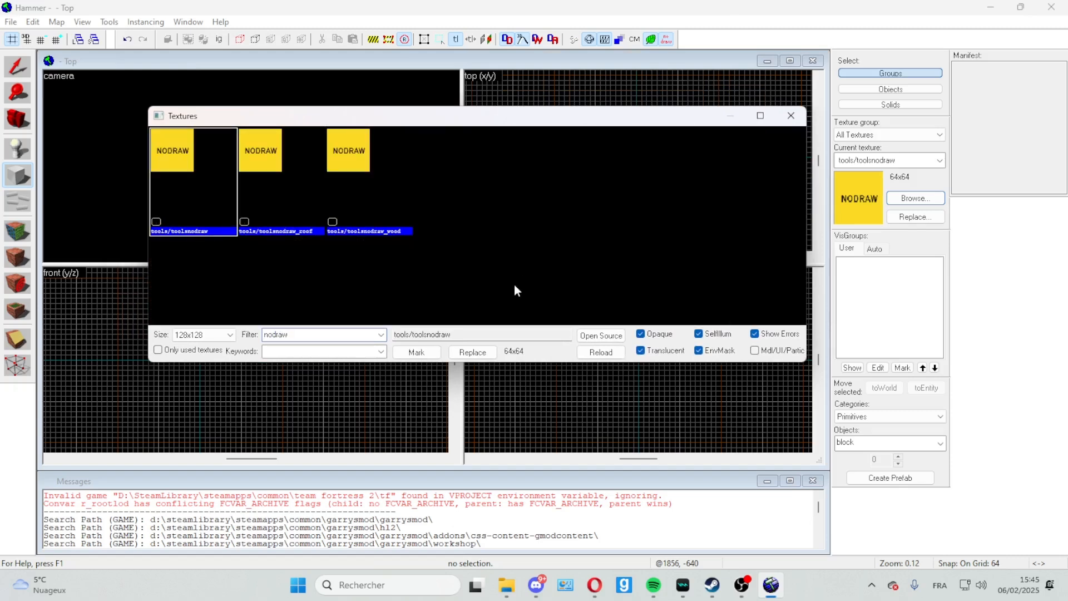
double_click(199, 189)
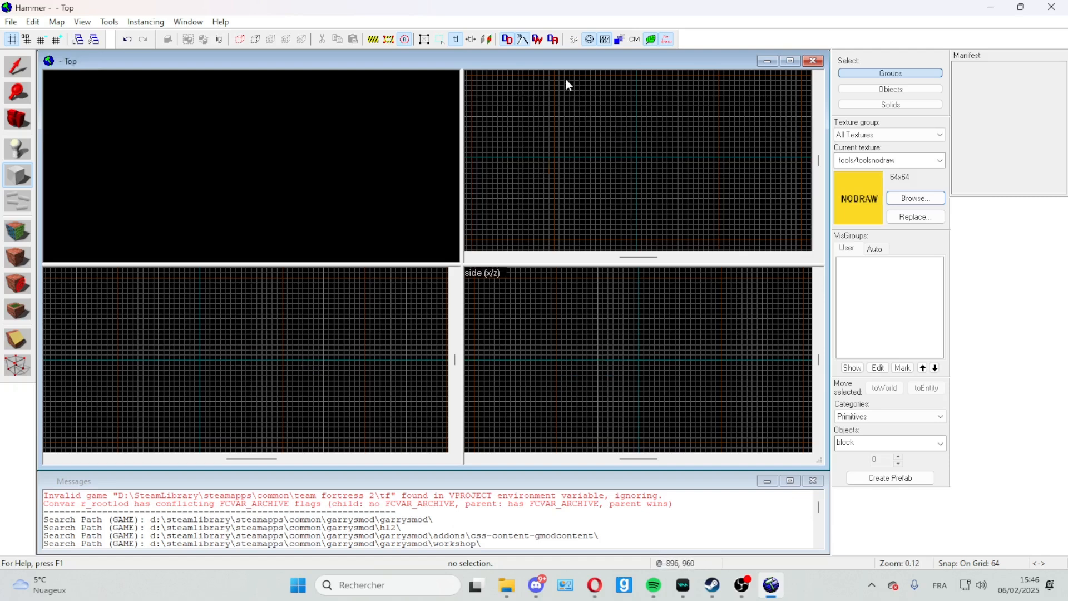
Step: Outline a 2048 by 2048 unit block centred on the origin in the top view and fly the camera back to see its whole outline
drag(555, 74, 722, 244)
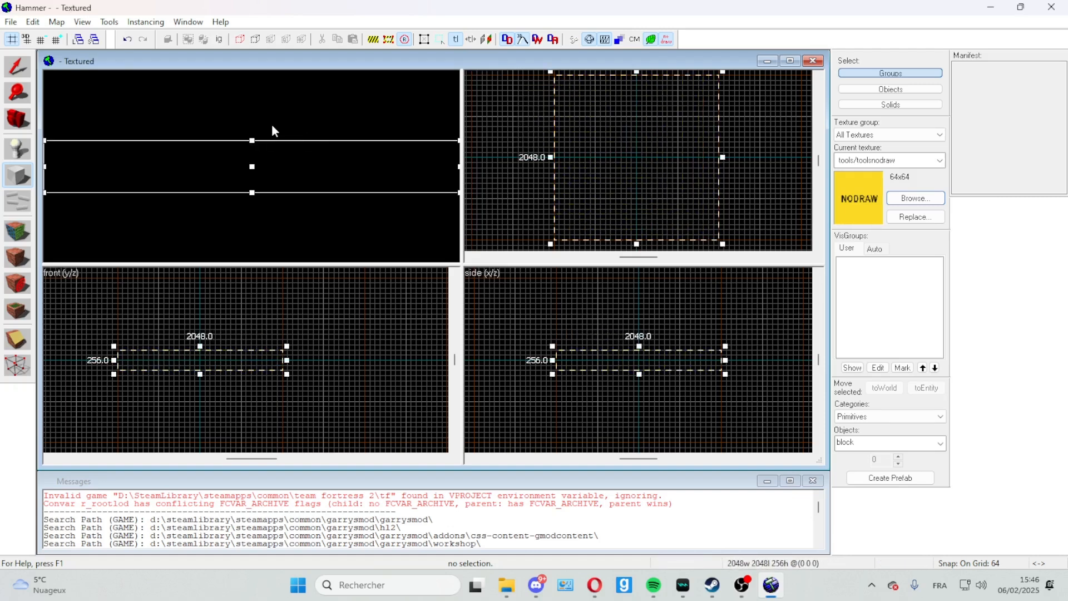
key(z)
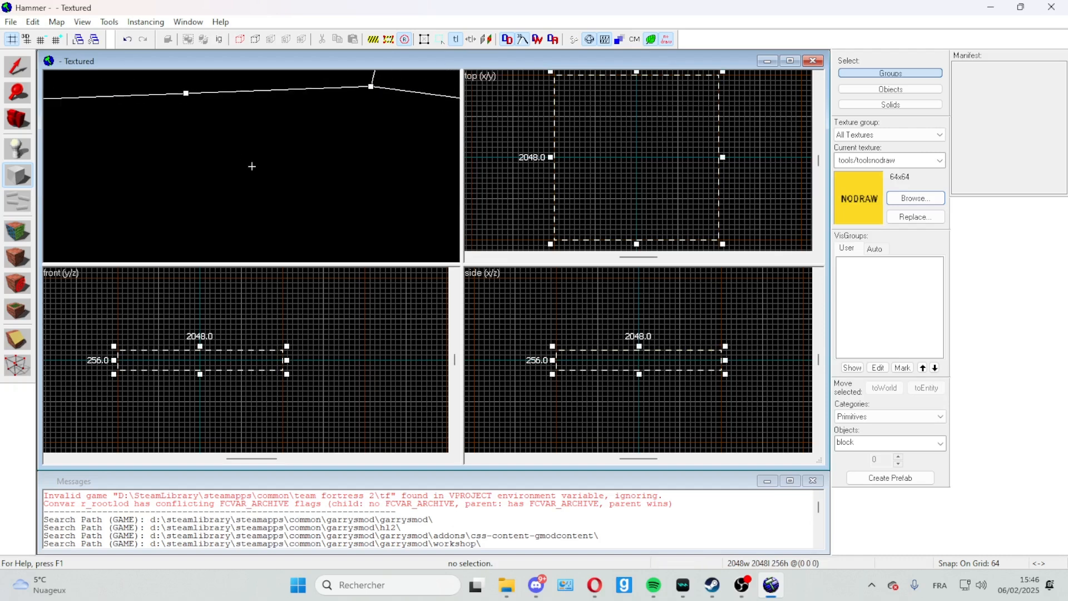
key(s)
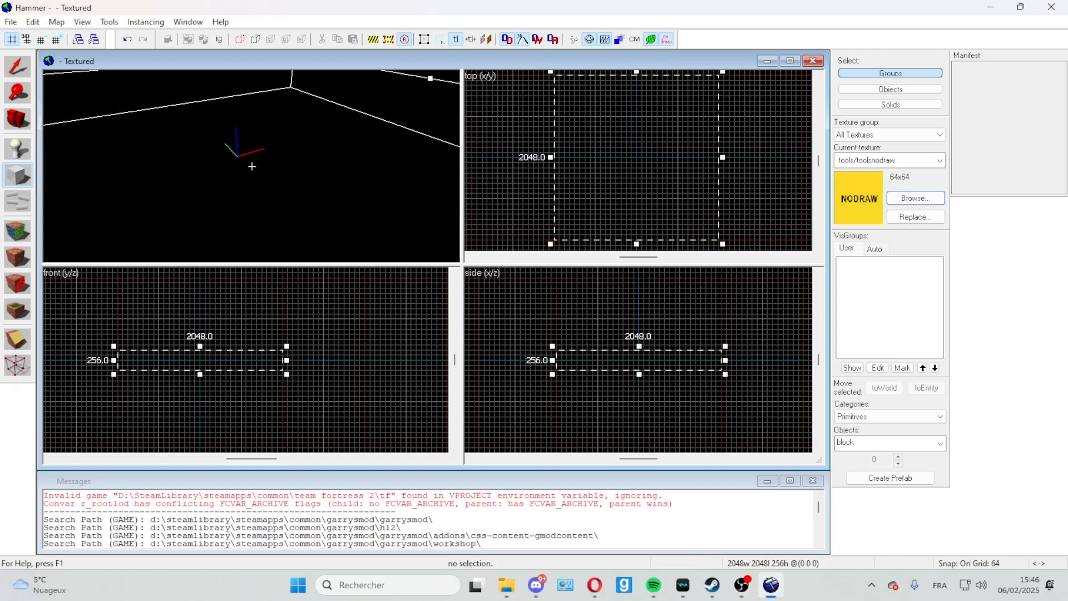
key(s)
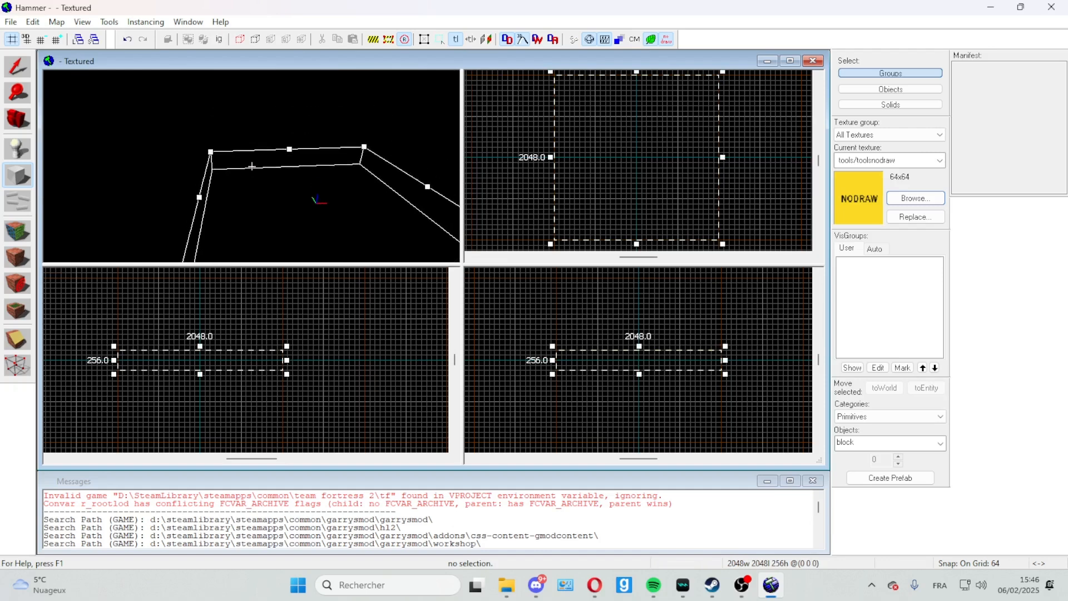
key(z)
key(w)
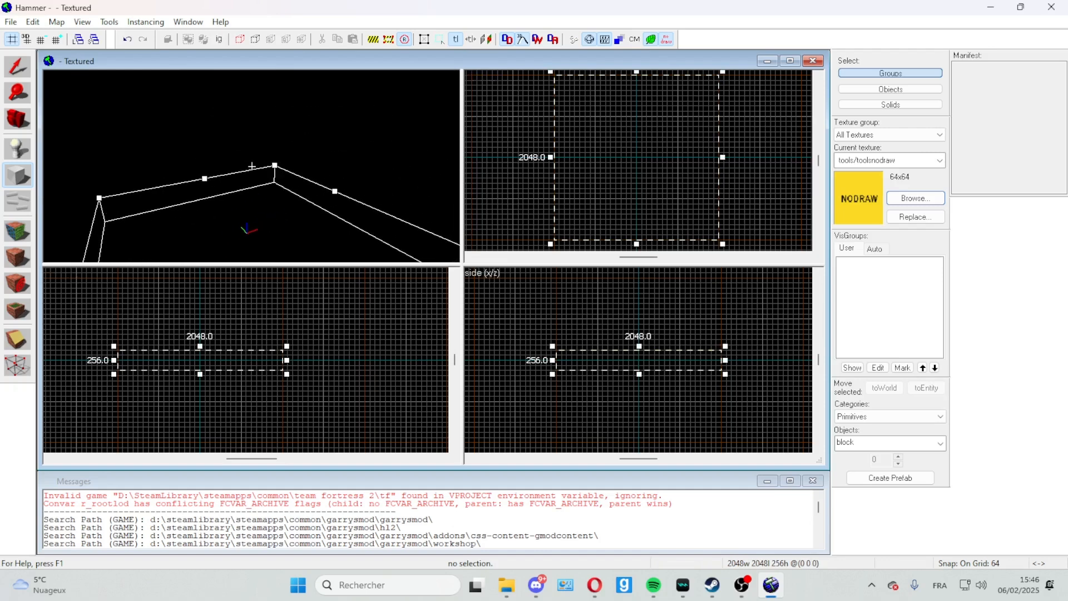
key(s)
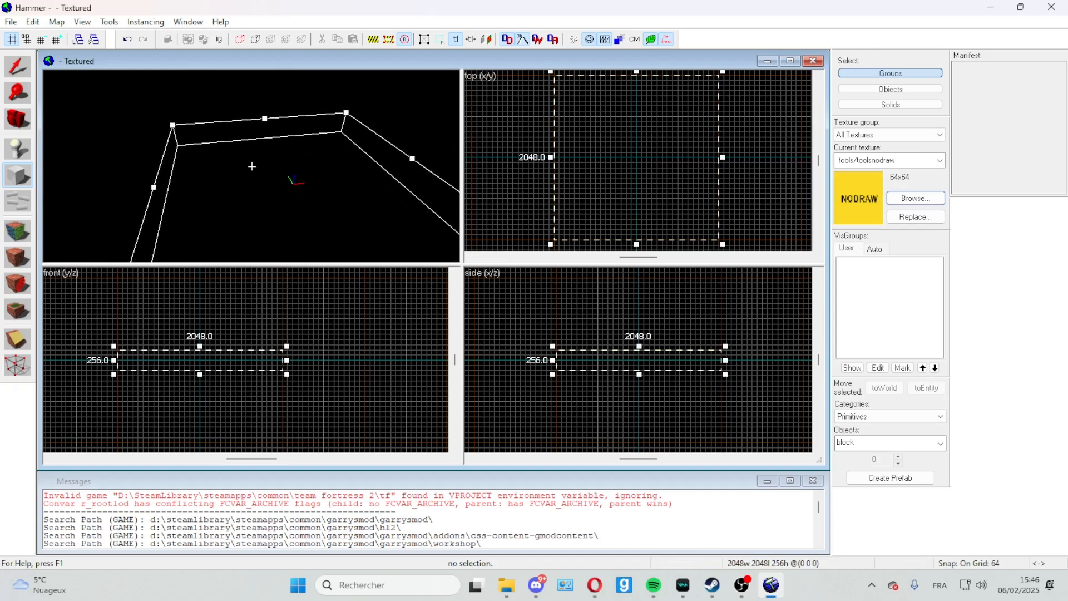
key(s)
key(z)
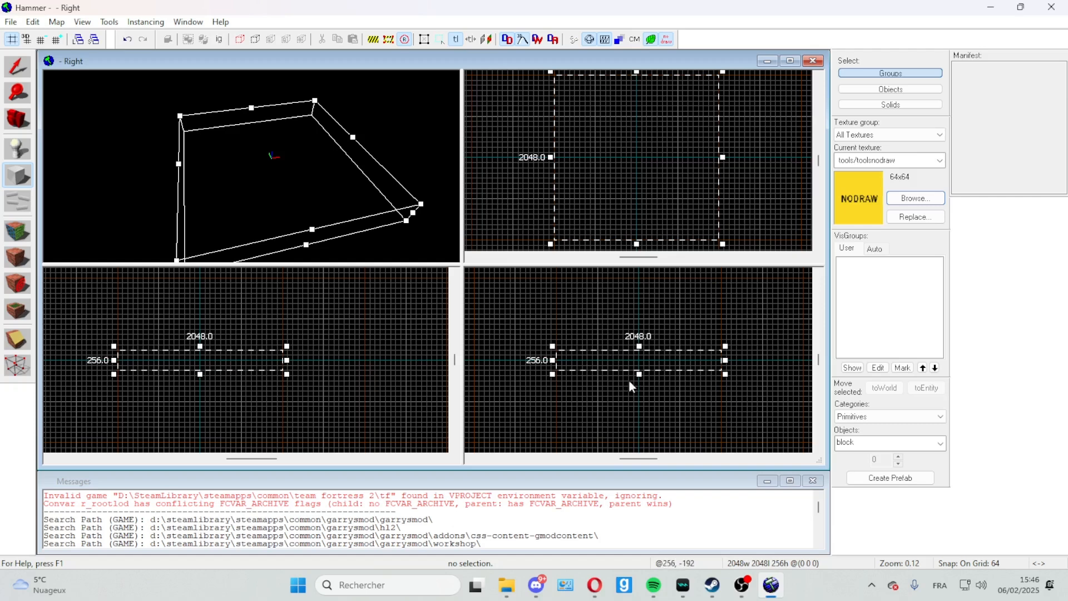
Step: Reduce the block outline's height to 64 units and create the floor block from it
mouse_move(623, 362)
mouse_down()
mouse_move(622, 377)
mouse_move(639, 384)
mouse_move(638, 370)
mouse_up()
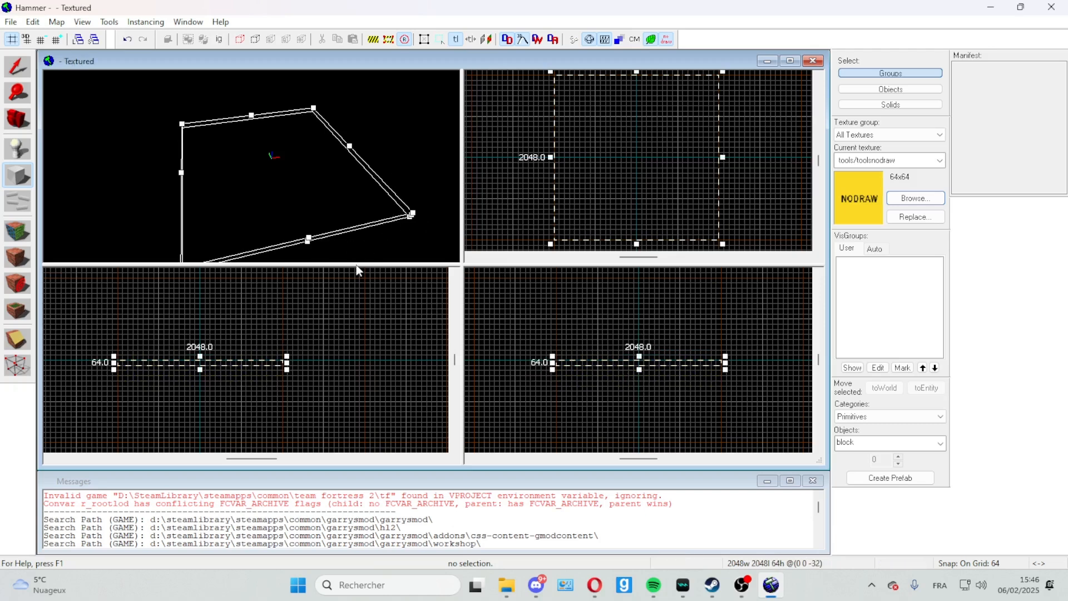
right_click(554, 167)
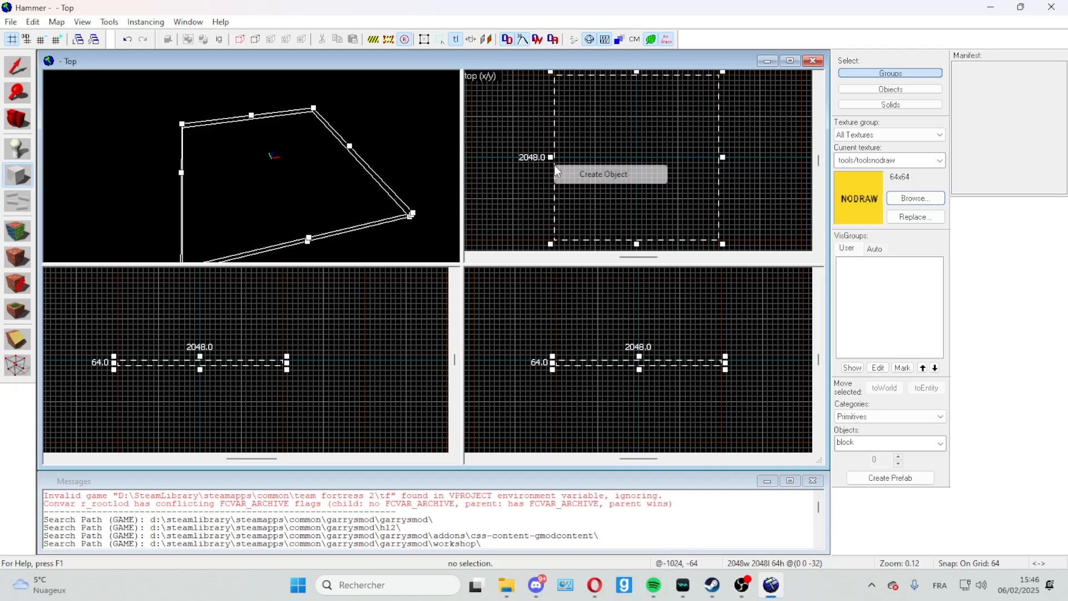
click(586, 176)
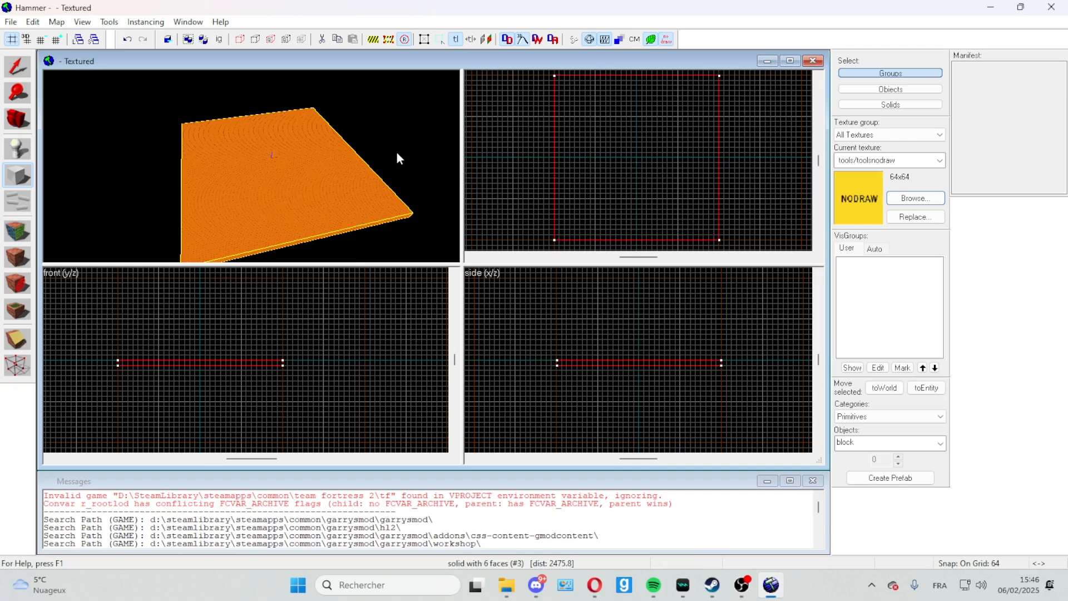
key(z)
key(w)
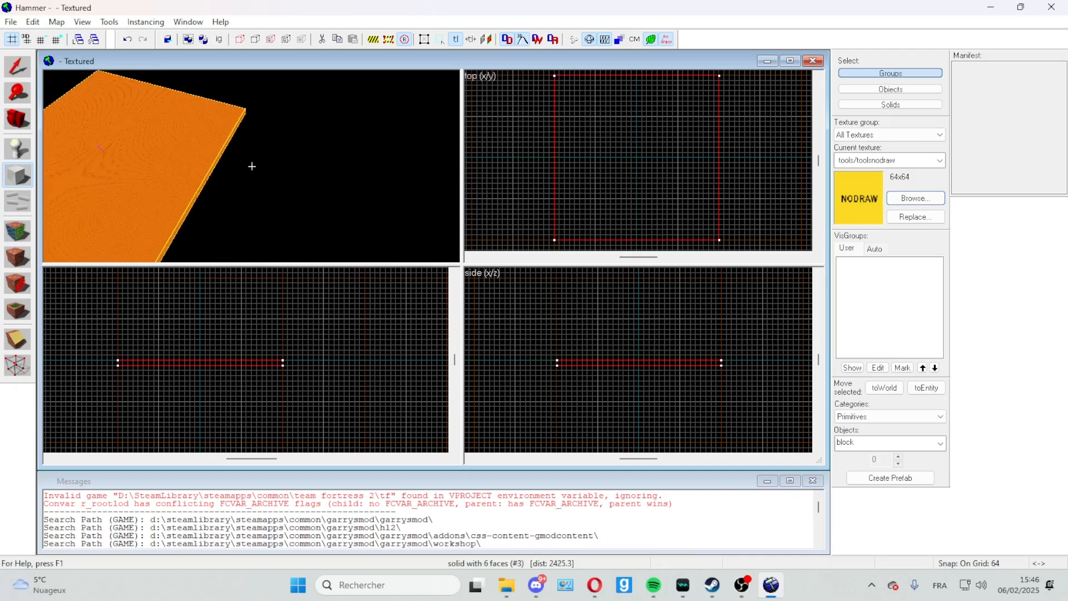
key(w)
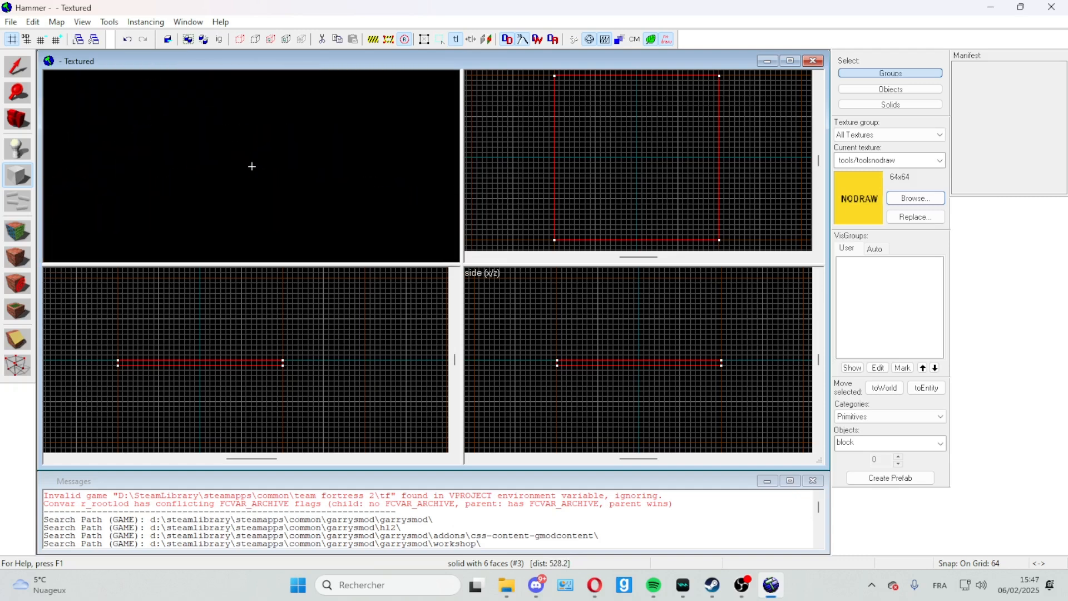
key(z)
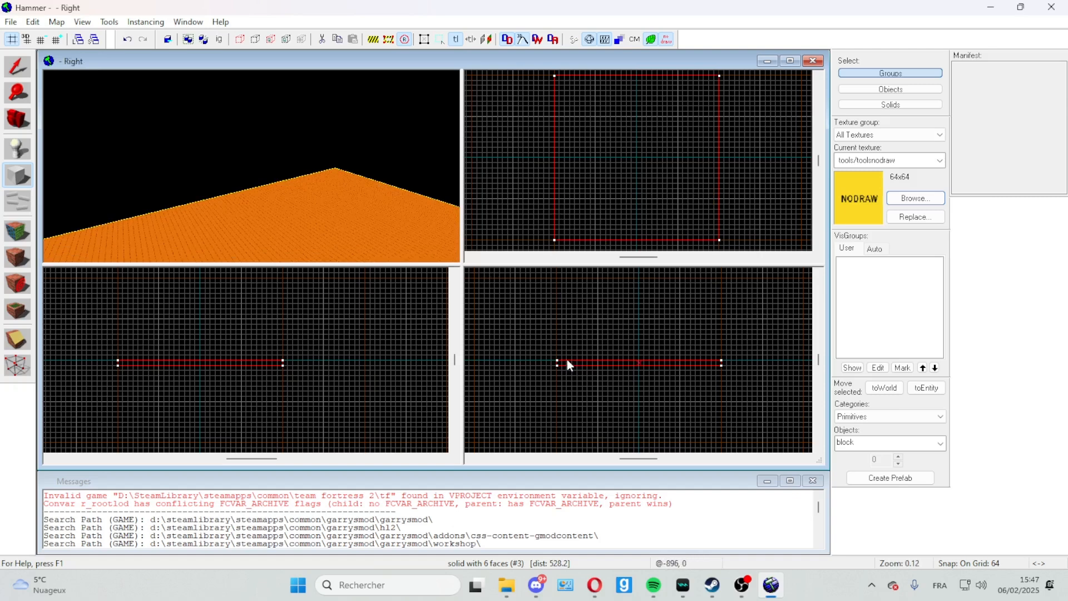
drag(572, 358, 636, 363)
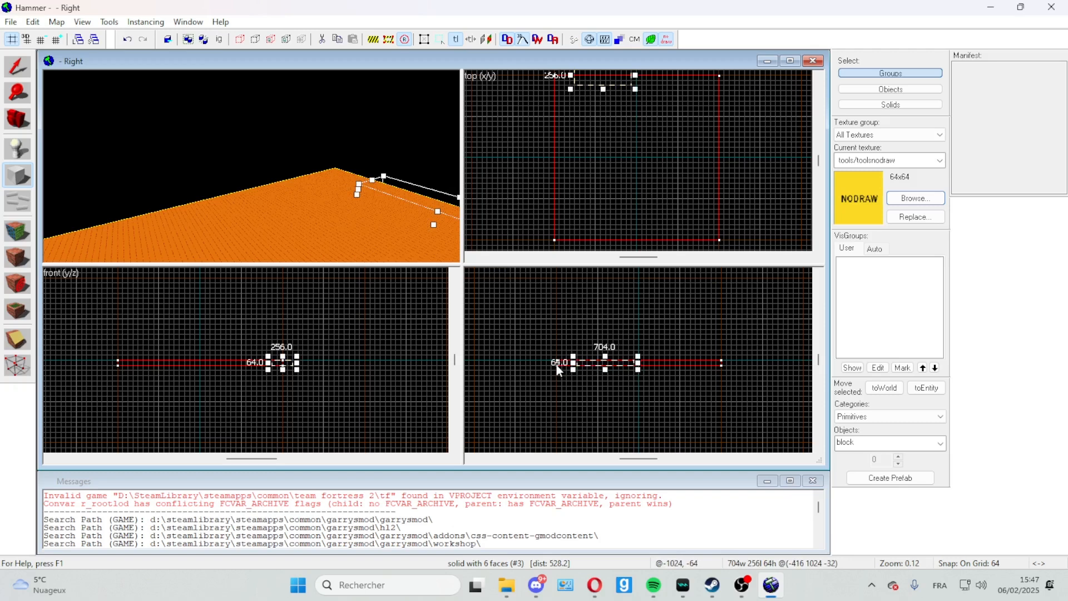
Step: Switch to the Selection Tool, select the floor block in the side view and make a copy of it
click(18, 67)
drag(637, 363, 726, 361)
mouse_move(669, 388)
mouse_down()
mouse_move(629, 386)
mouse_move(662, 372)
mouse_move(669, 397)
mouse_up()
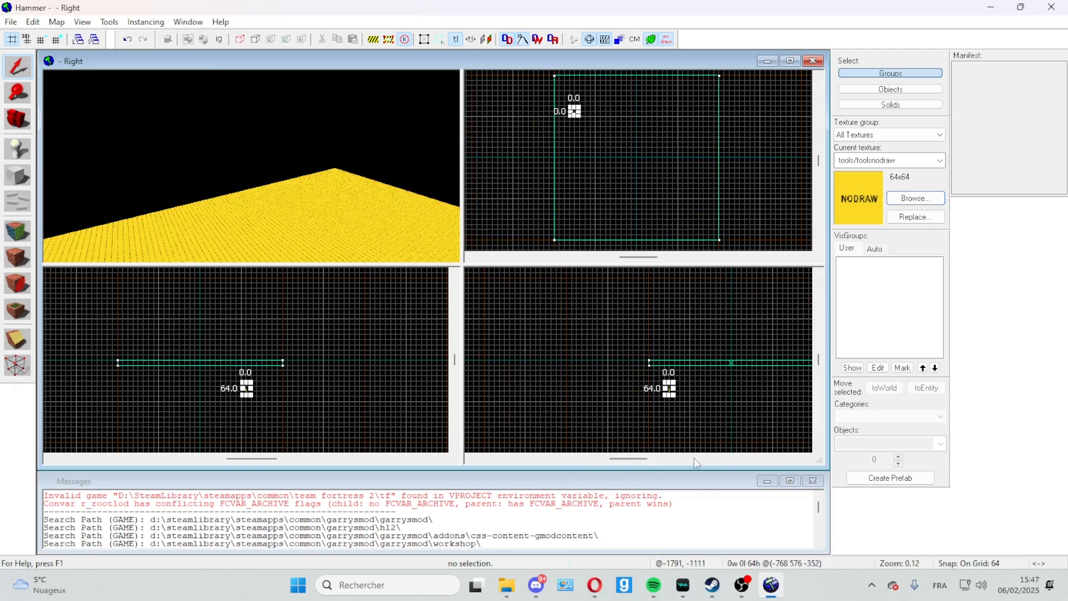
click(806, 458)
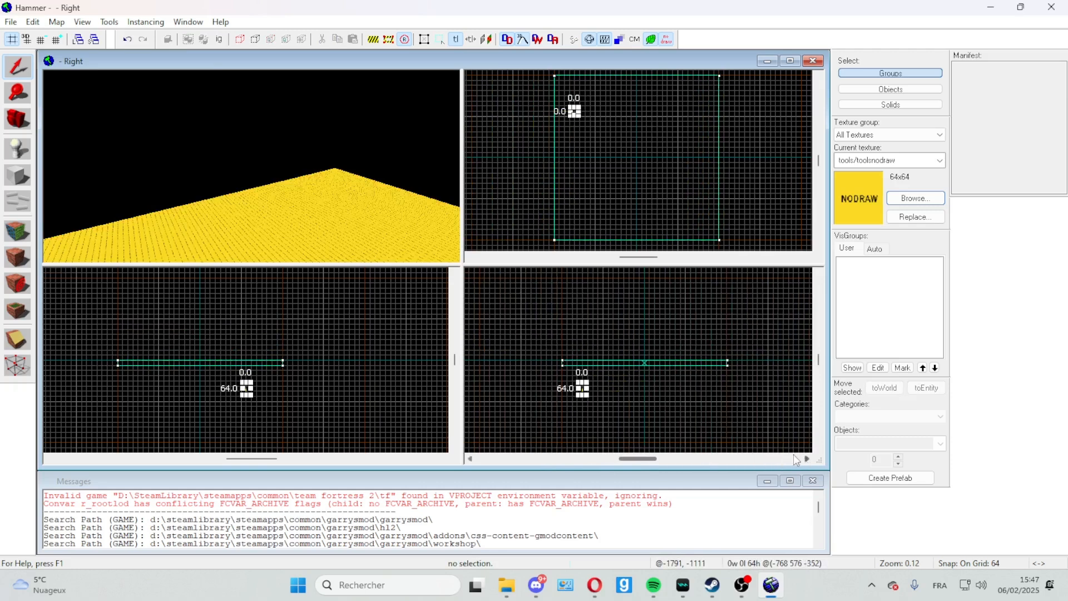
click(723, 367)
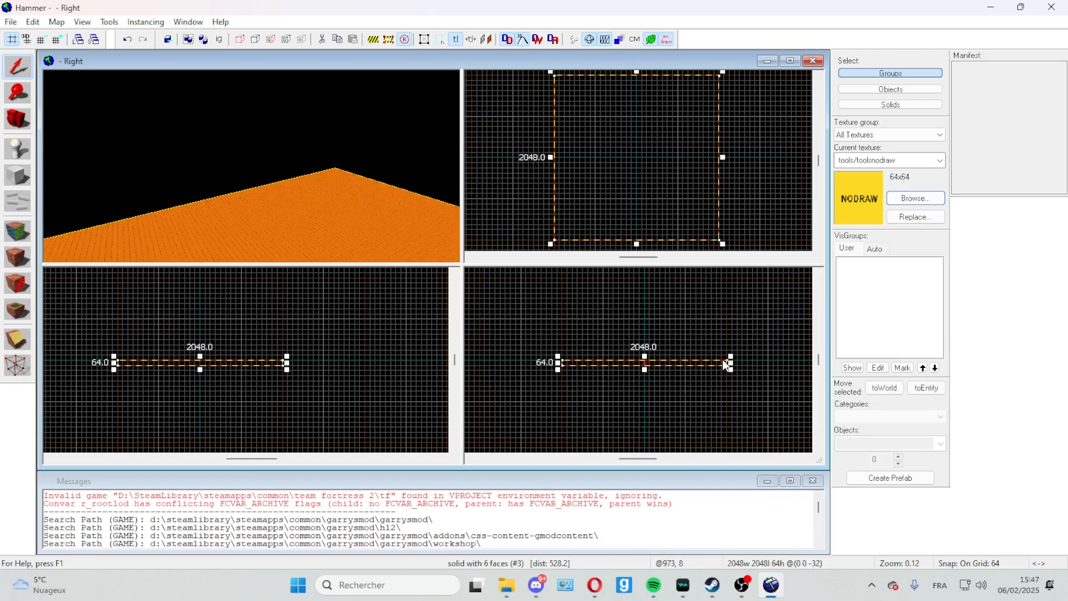
key(ctrl+v)
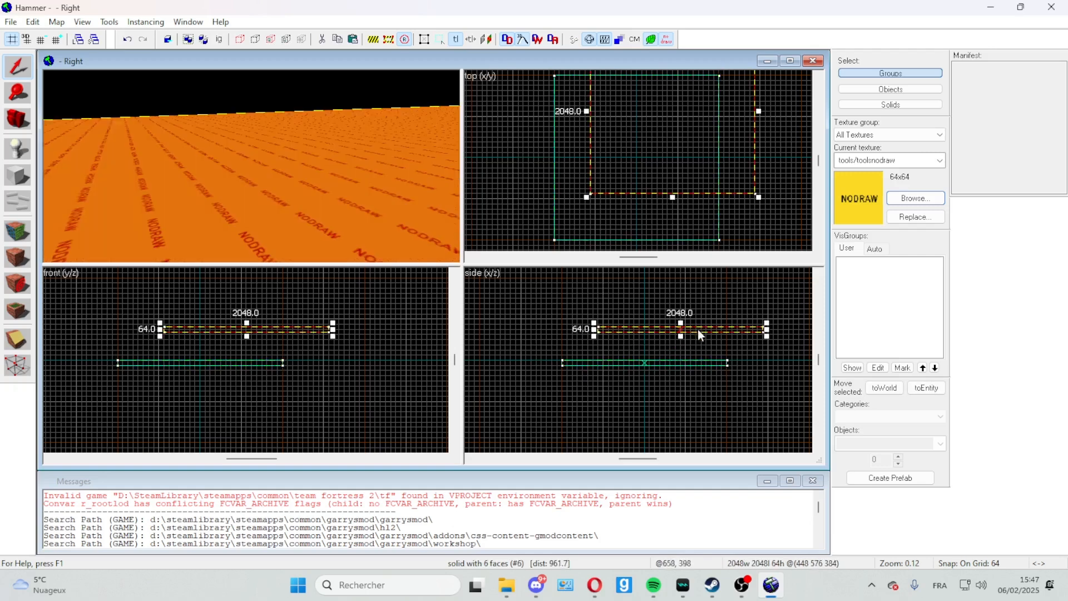
Step: Narrow the copied block to 64 units and place it on top of the floor, flush along its negative X edge
drag(707, 329, 571, 355)
scroll(563, 364, up, 5)
scroll(409, 362, down, 4)
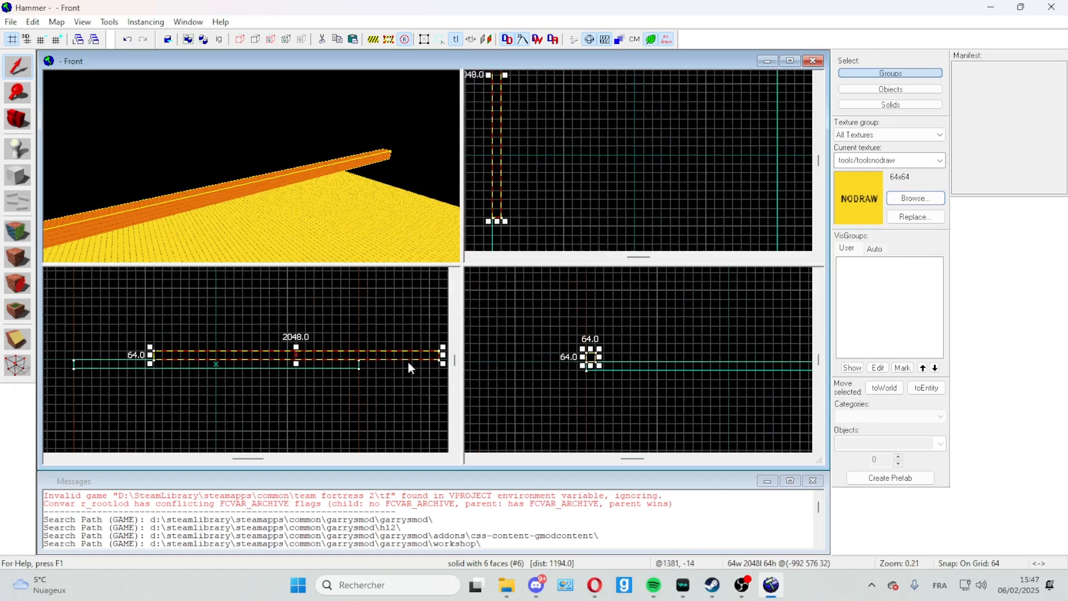
drag(389, 352, 334, 354)
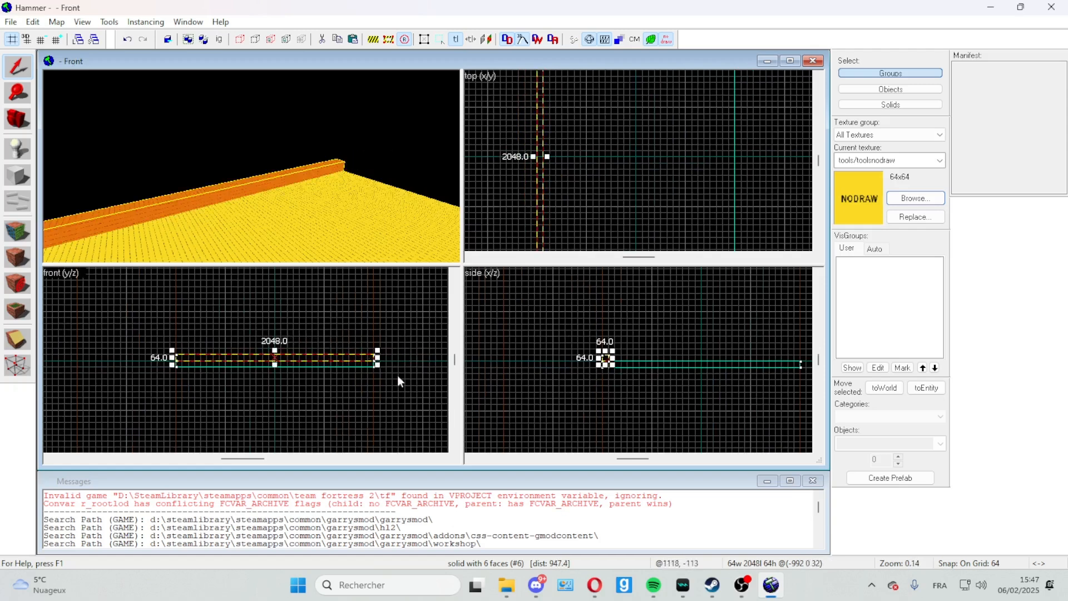
Step: Stretch the narrow block upward in the front view to form a wall 1344 units high
click(454, 275)
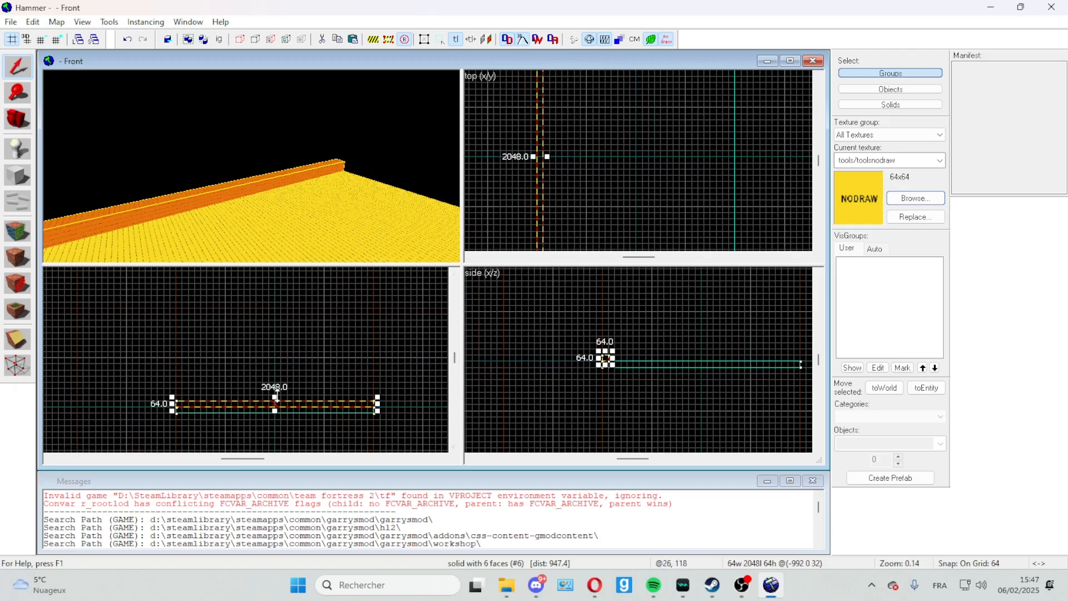
drag(275, 397, 278, 274)
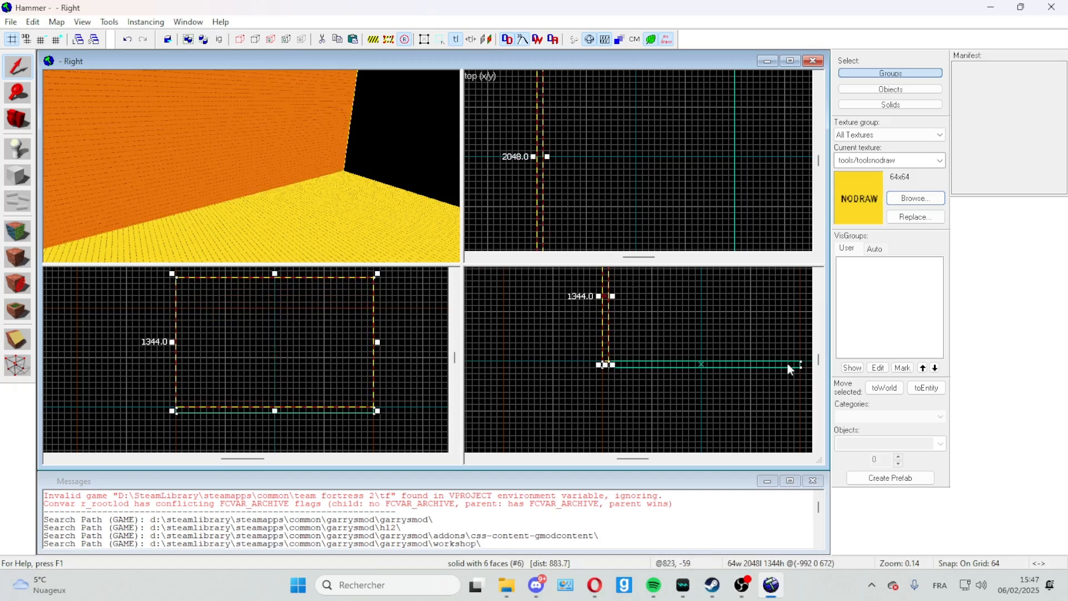
click(819, 274)
click(819, 273)
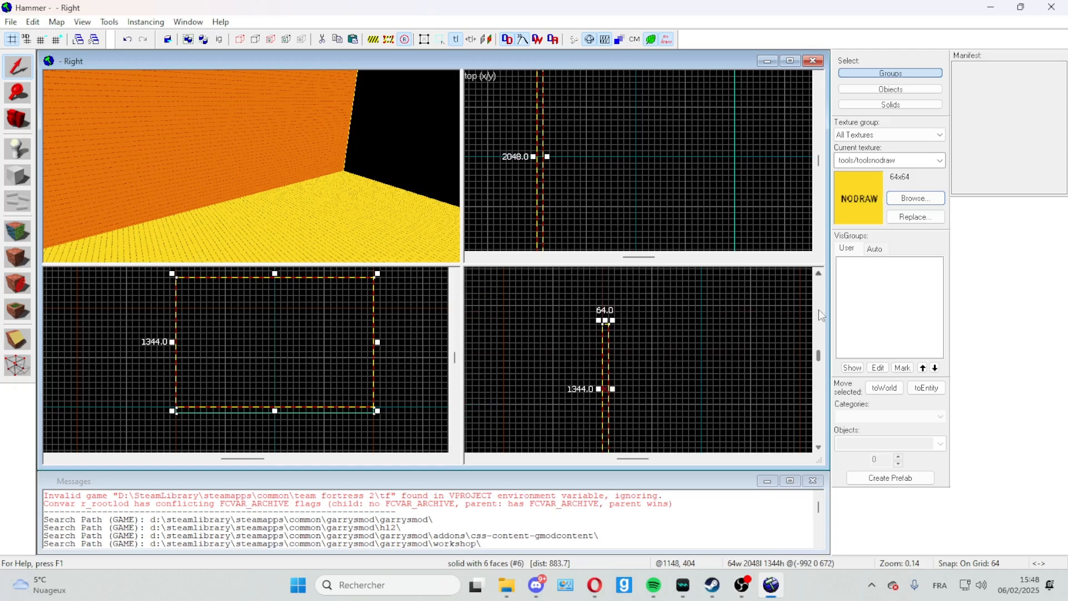
click(819, 449)
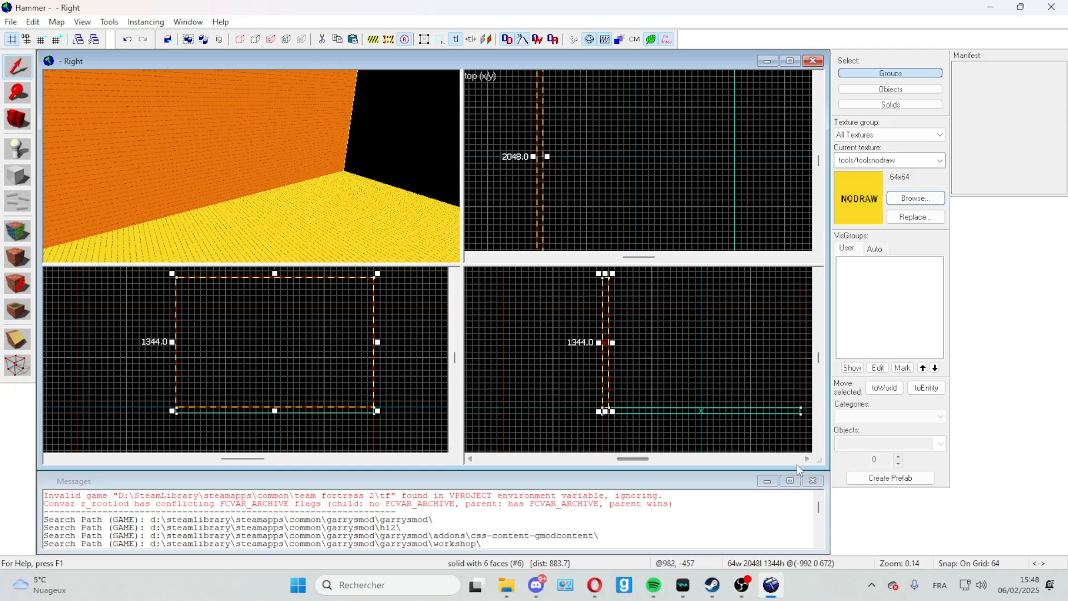
Step: Paste a copy of the wall and place it on top of the floor, flush along the floor's positive X edge
click(806, 458)
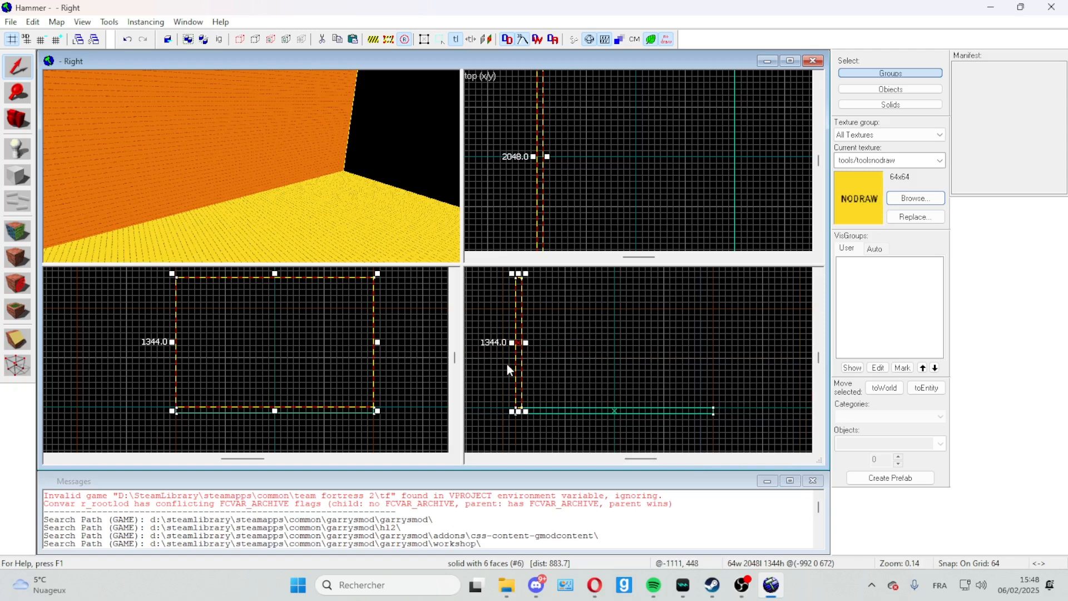
key(ctrl+v)
drag(507, 362, 706, 353)
scroll(717, 412, up, 5)
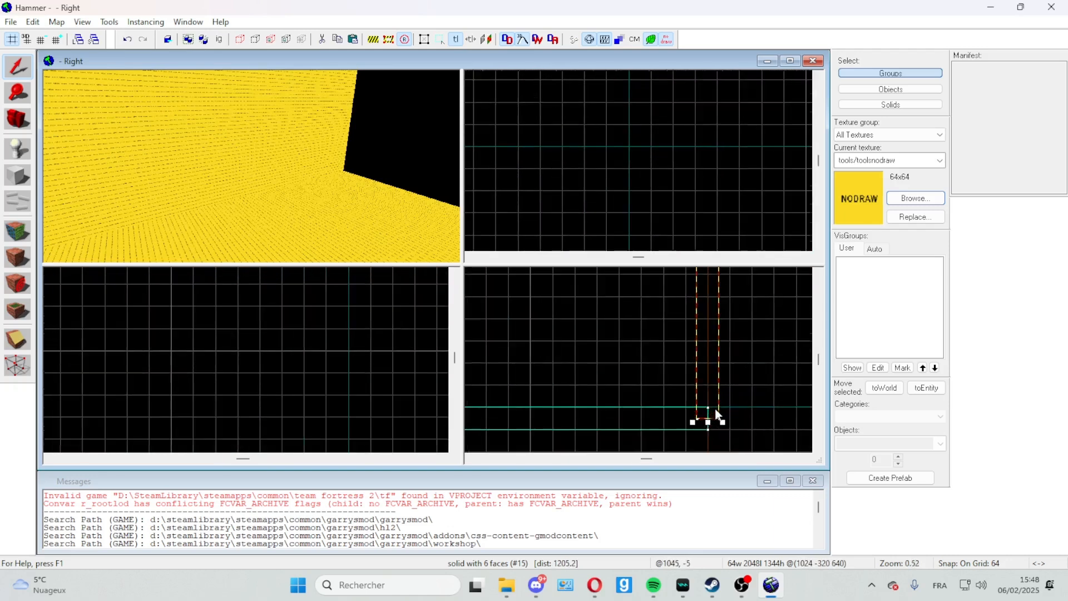
scroll(718, 413, up, 2)
drag(713, 406, 692, 381)
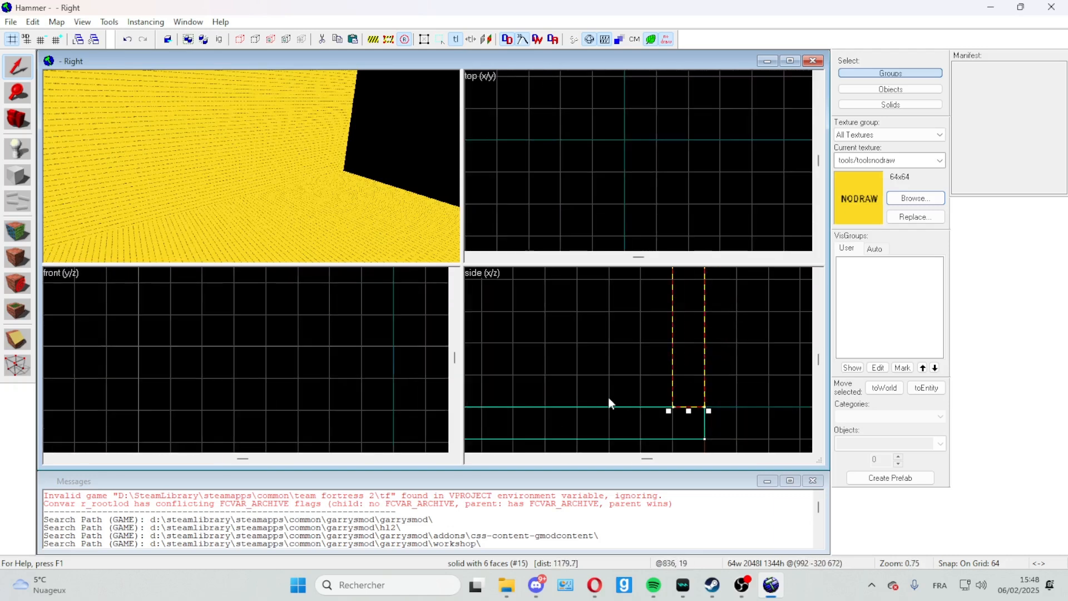
Step: Copy the floor block and place the copy on top of the two walls as the ceiling
scroll(607, 400, down, 11)
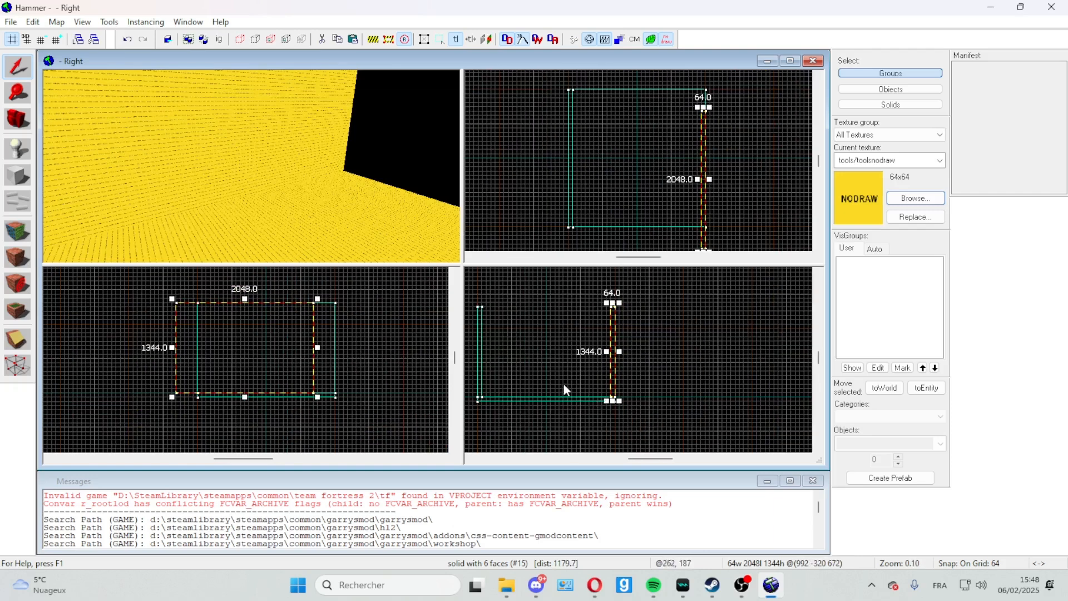
click(566, 400)
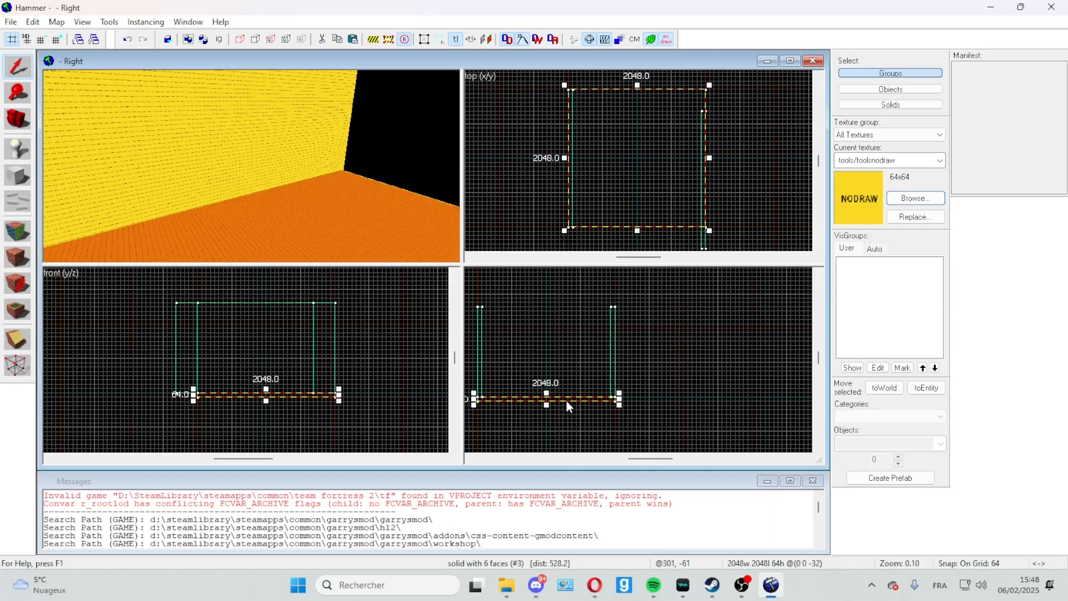
click(470, 459)
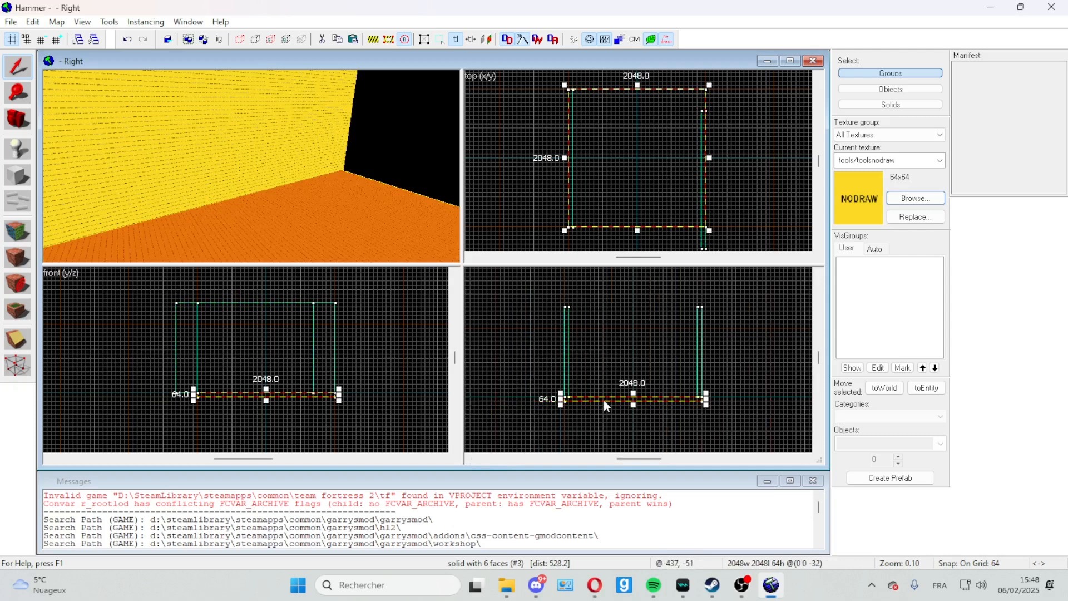
drag(603, 399, 652, 305)
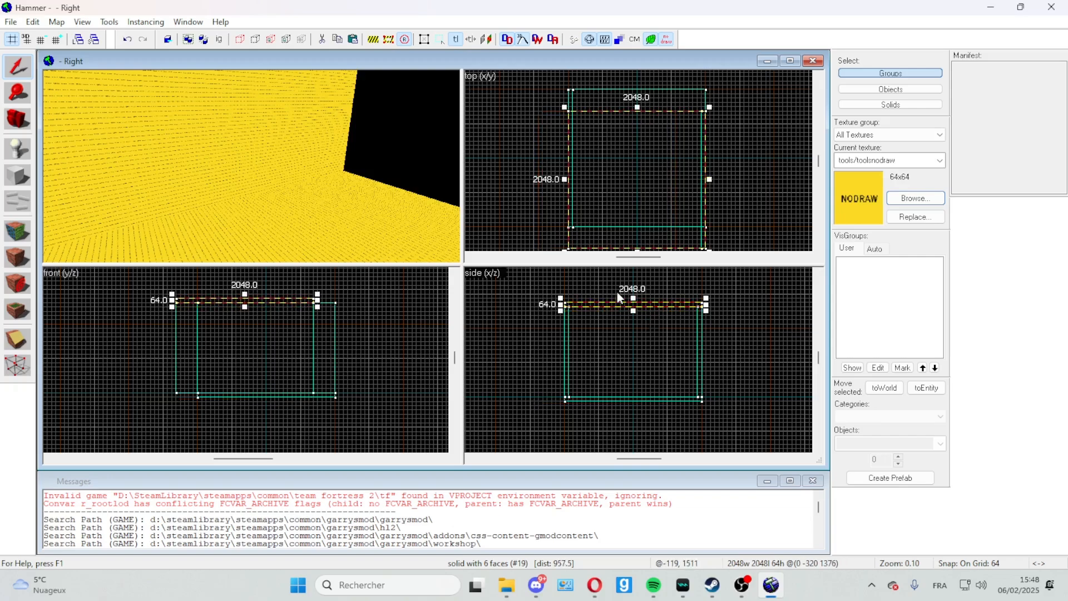
Step: Align the positive X wall and the ceiling with the floor along the Y axis in the front view
click(384, 146)
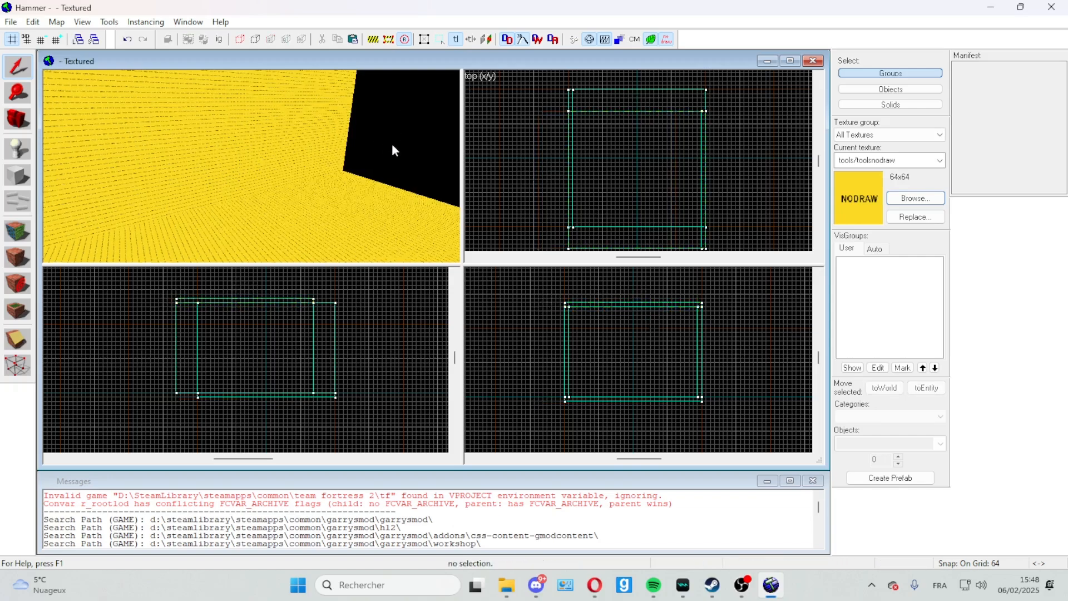
key(z)
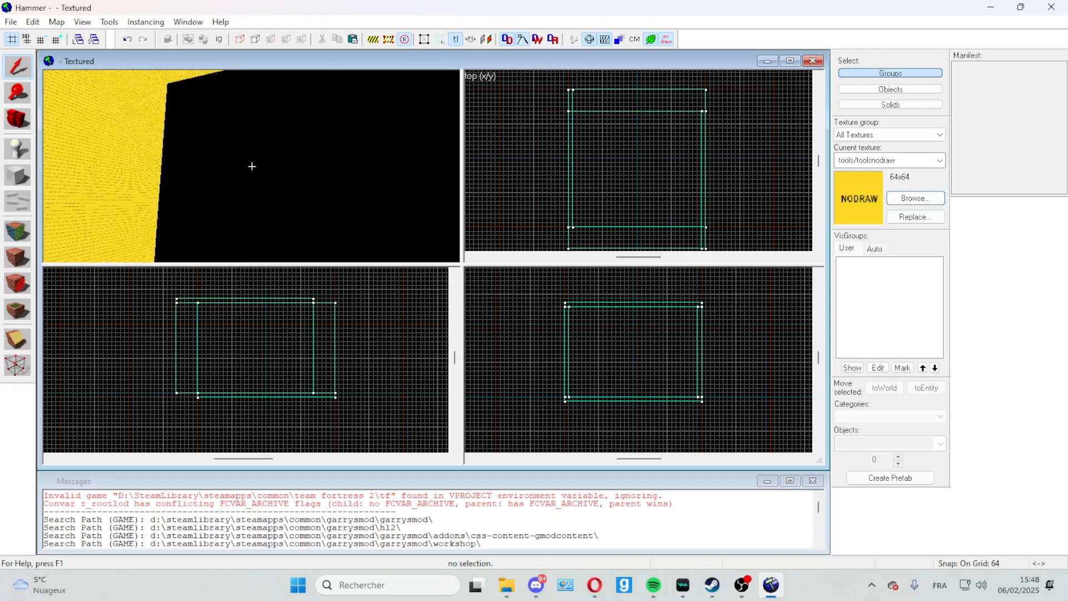
key(z)
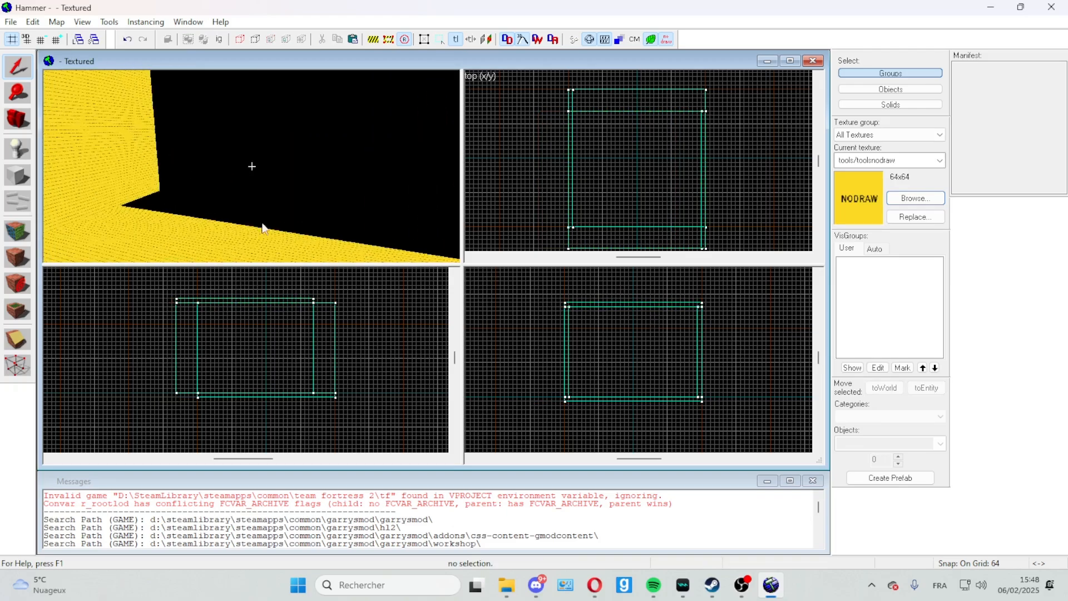
scroll(306, 363, up, 2)
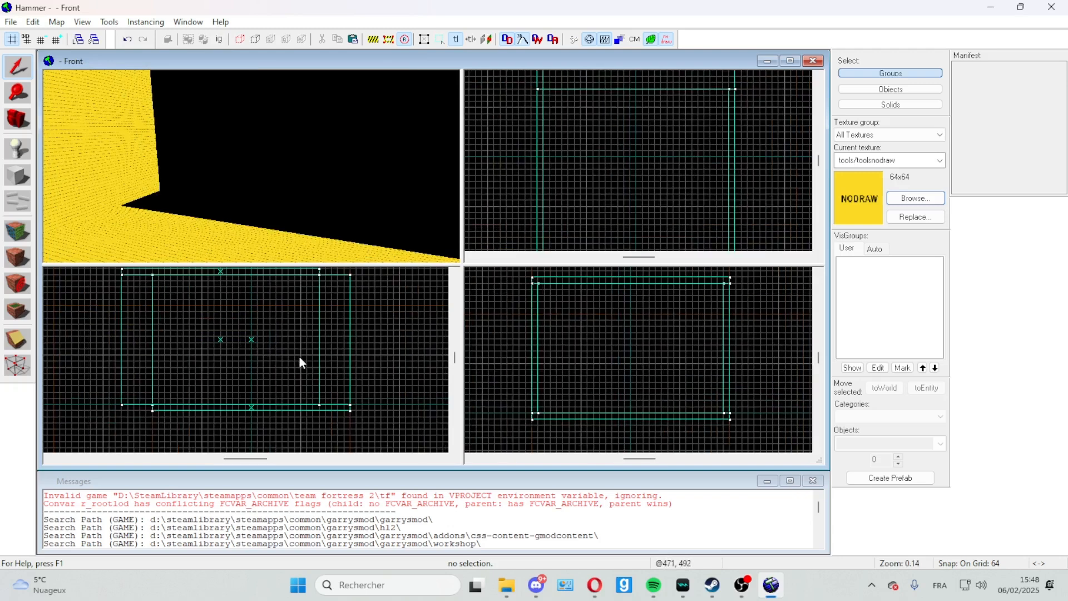
click(320, 355)
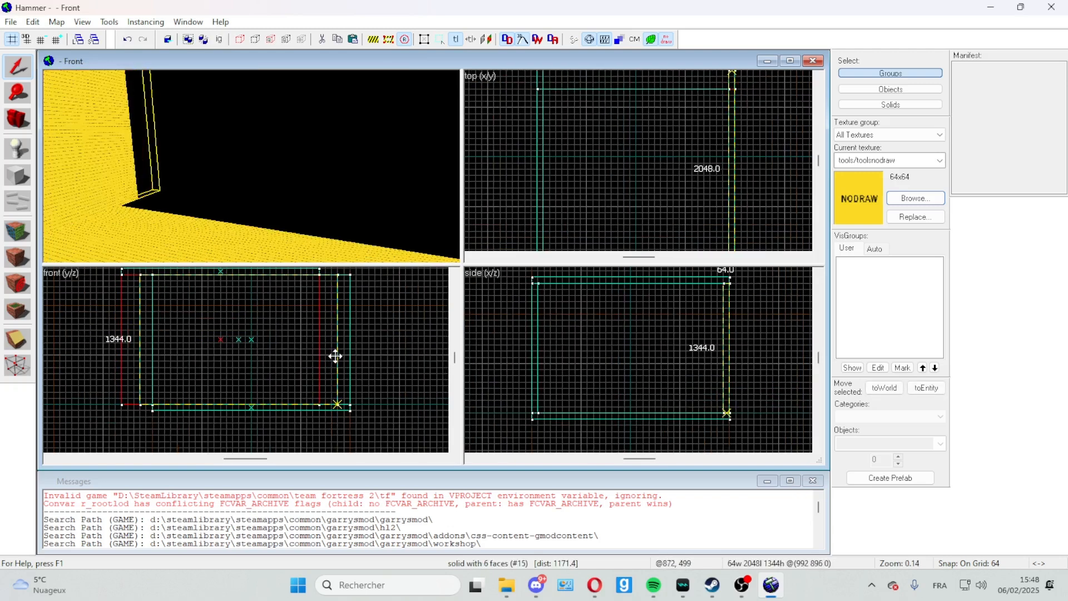
drag(335, 356, 344, 355)
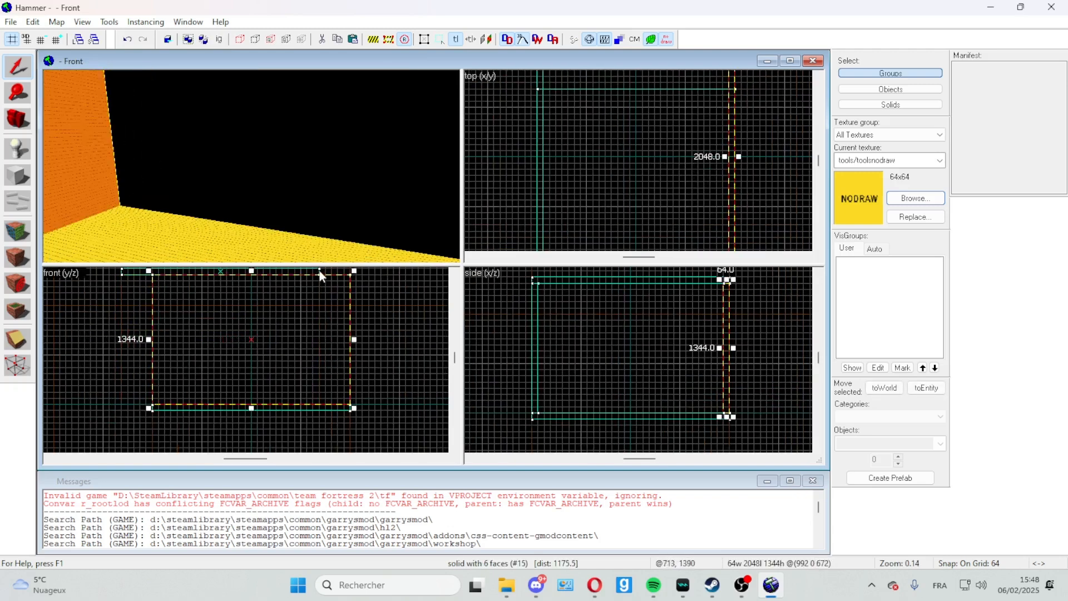
click(320, 271)
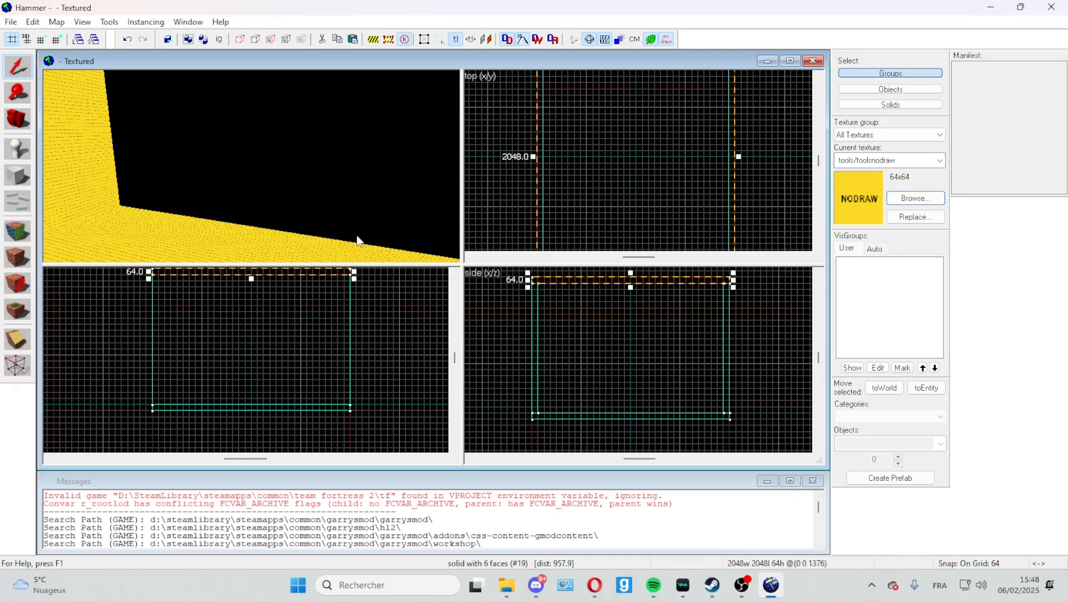
Step: Paste a copy of the negative X wall and place it inside the room, exactly between the floor and ceiling
key(z)
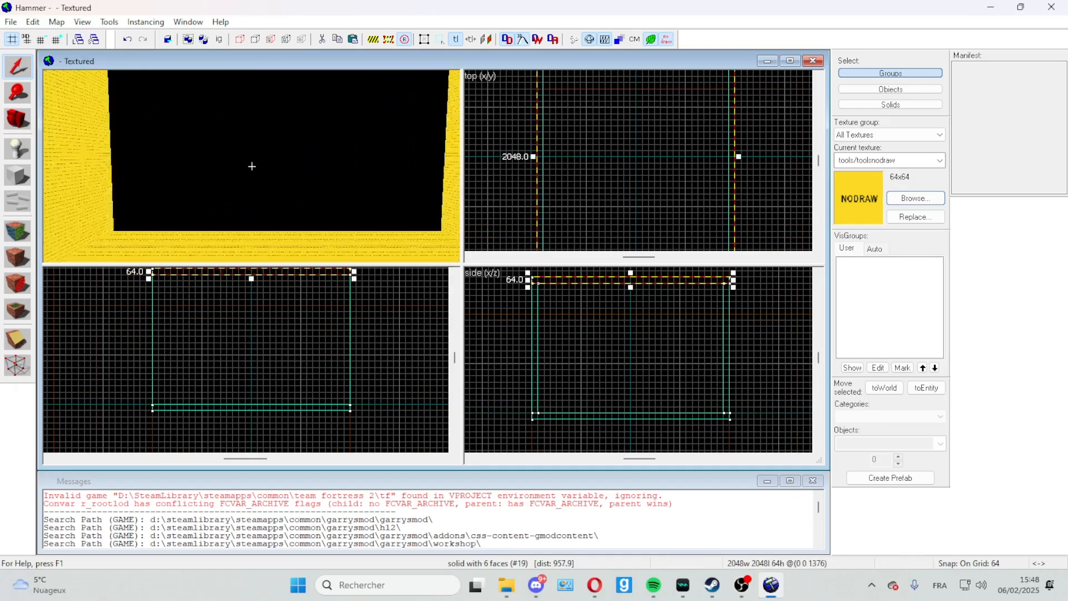
key(w)
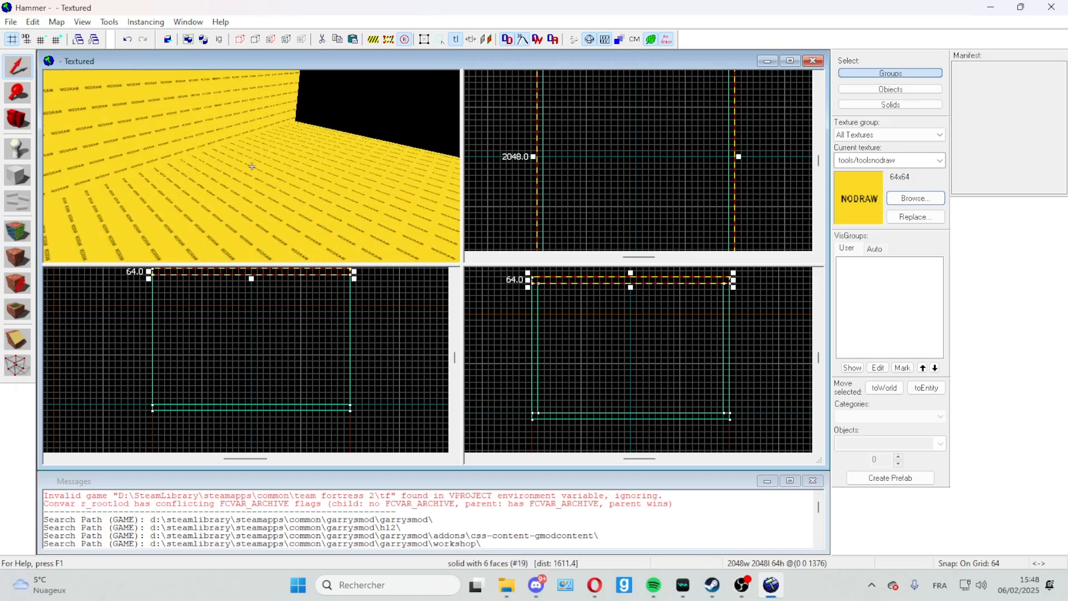
key(w)
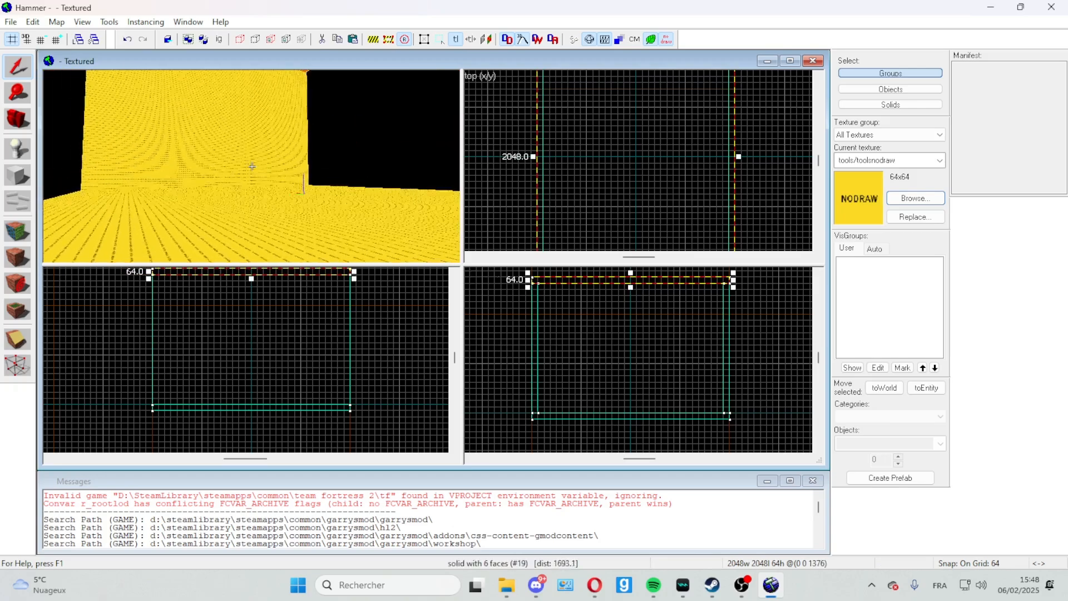
key(w)
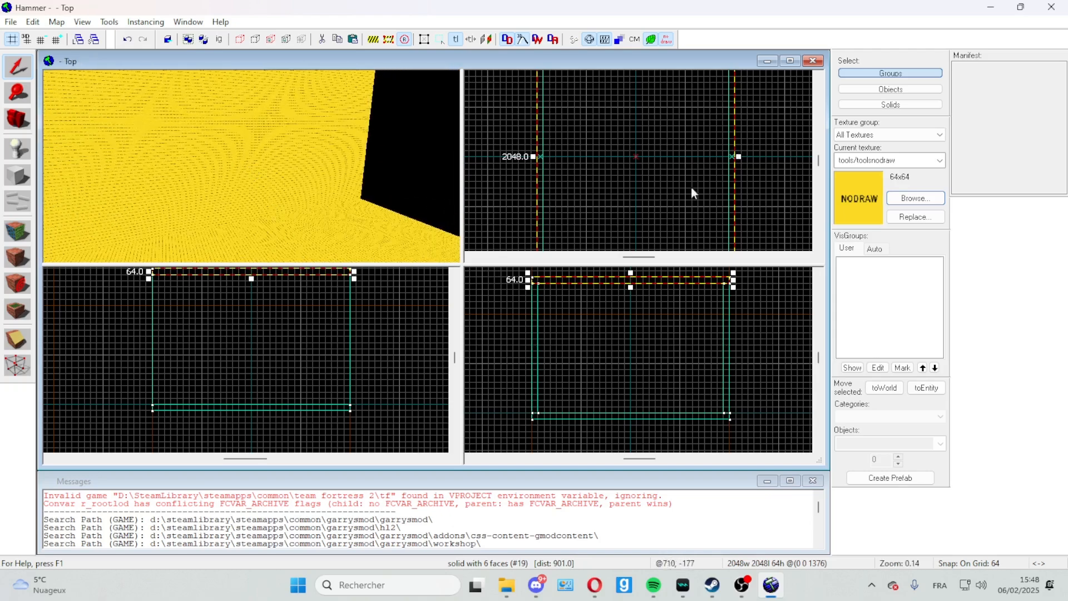
click(539, 338)
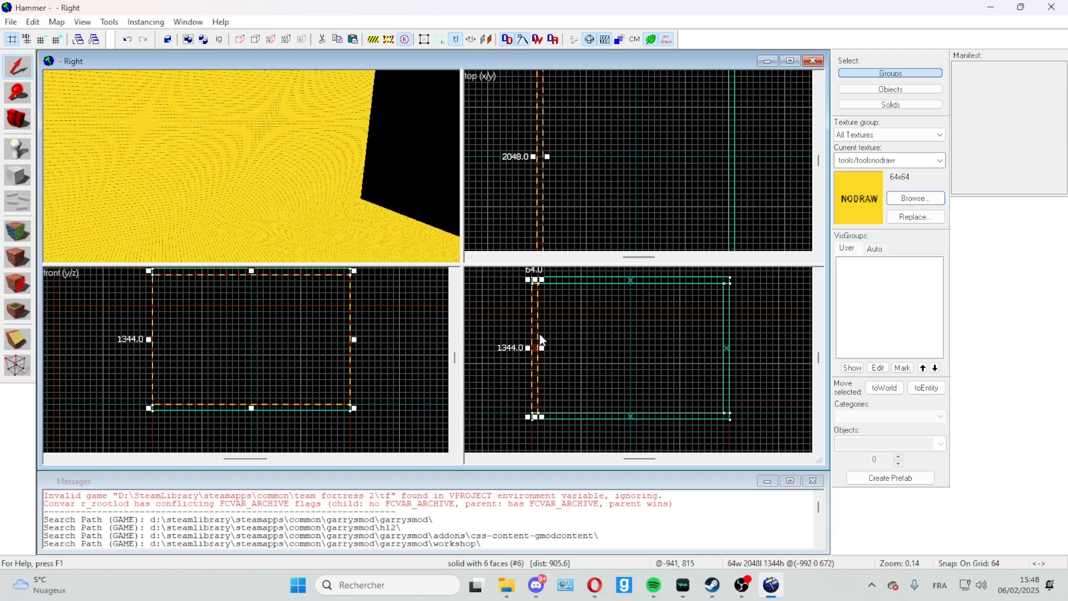
key(ctrl+v)
mouse_move(562, 347)
mouse_down()
mouse_move(562, 385)
mouse_move(565, 370)
mouse_up()
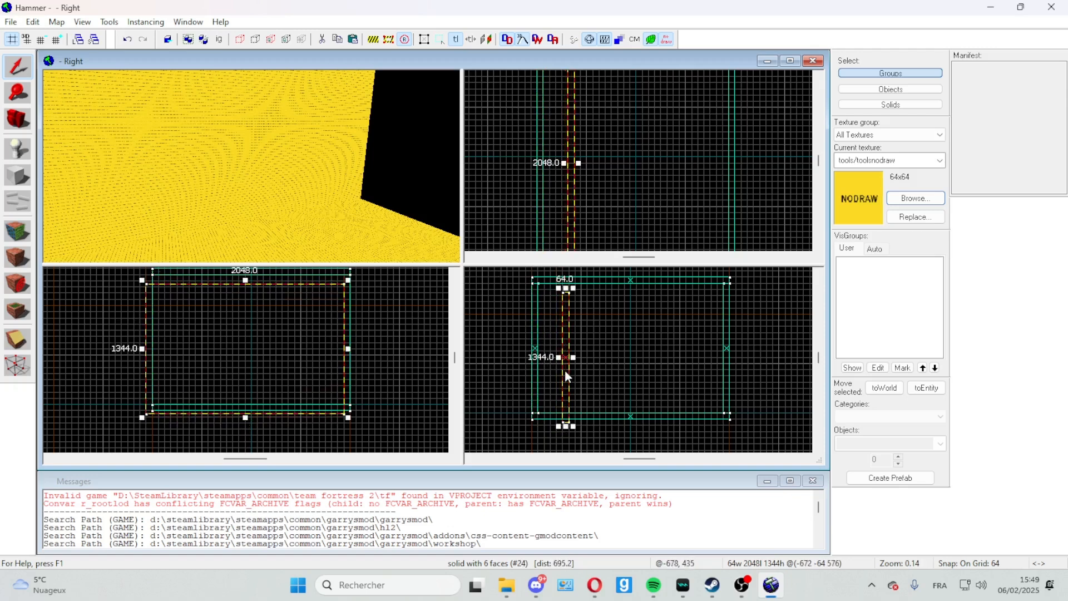
mouse_move(567, 430)
mouse_down()
mouse_move(569, 403)
mouse_move(567, 416)
mouse_up()
drag(566, 290, 568, 281)
scroll(567, 282, up, 4)
scroll(566, 279, down, 5)
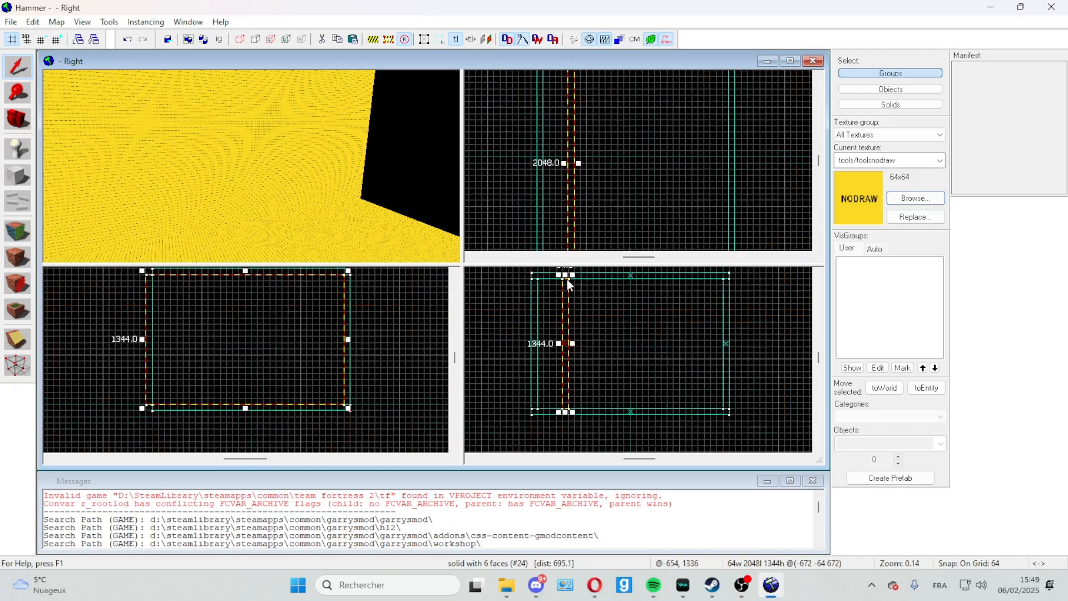
Step: Stretch the pasted block to 1920 units wide and 1472 units high, spanning floor to ceiling, and align it with the floor along Y
scroll(566, 306, up, 2)
mouse_move(566, 316)
mouse_down()
mouse_move(539, 313)
mouse_move(756, 363)
mouse_up()
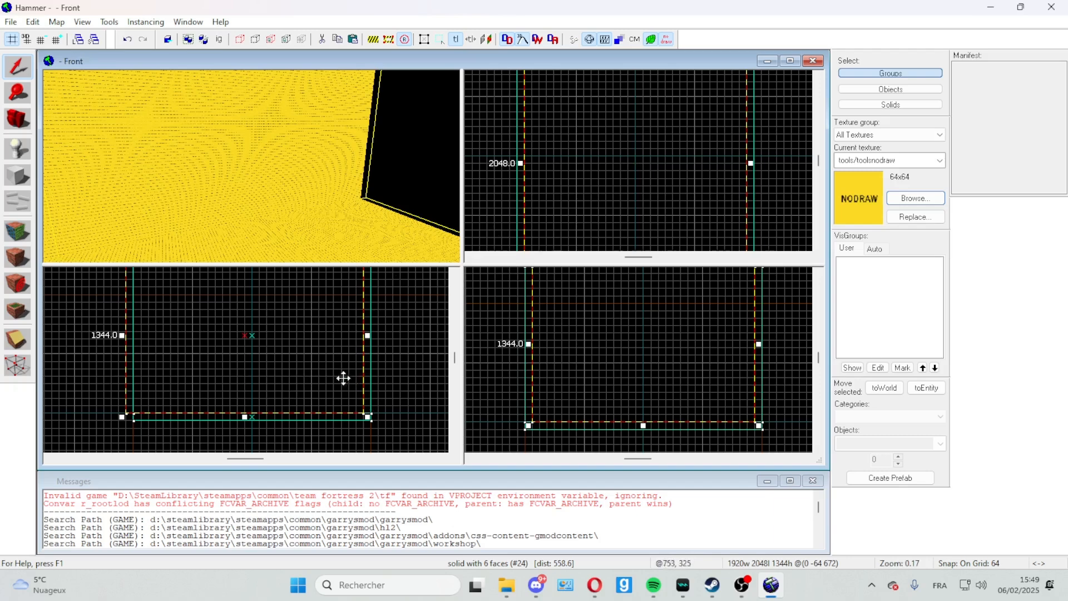
mouse_move(343, 378)
mouse_down()
mouse_move(350, 385)
mouse_move(317, 370)
mouse_move(348, 365)
mouse_move(306, 363)
mouse_move(334, 382)
mouse_up()
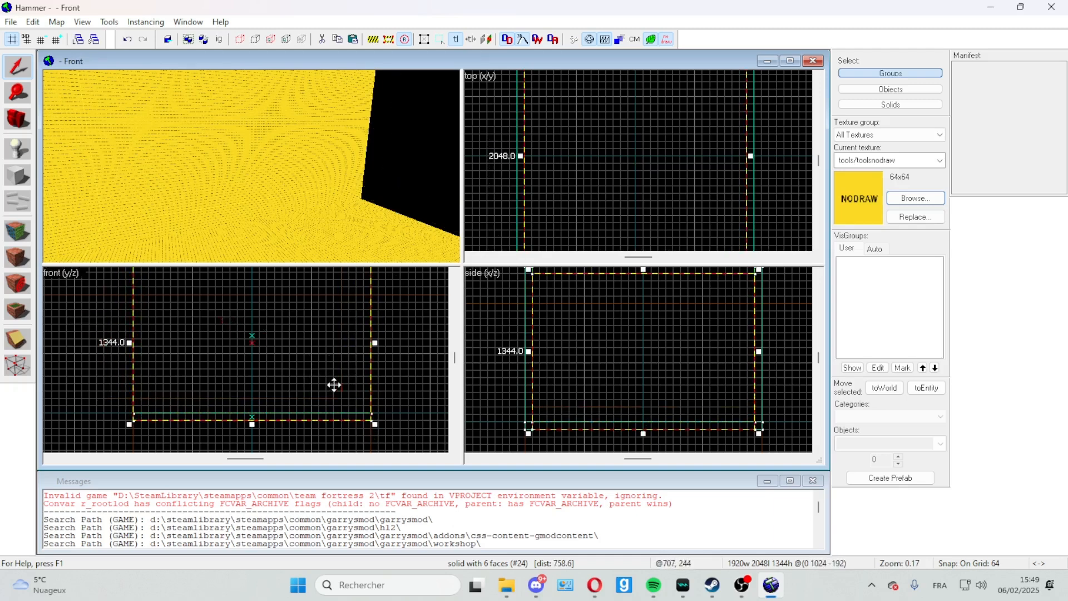
click(454, 274)
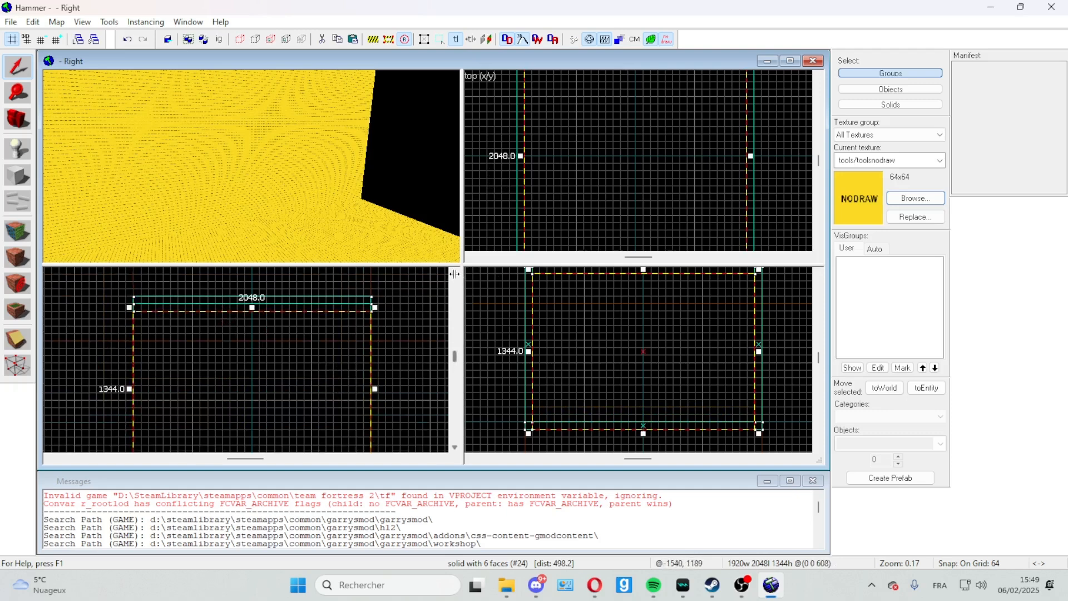
drag(251, 307, 252, 296)
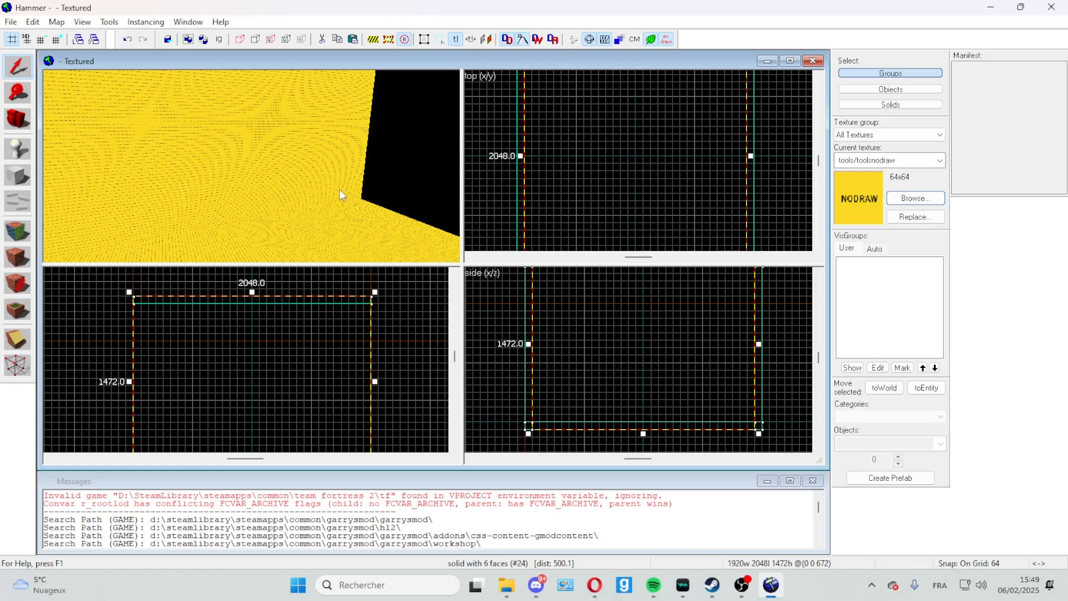
Step: Reduce the block's Y length to 64 units in the top view to form an end wall along the room's negative Y edge
key(z)
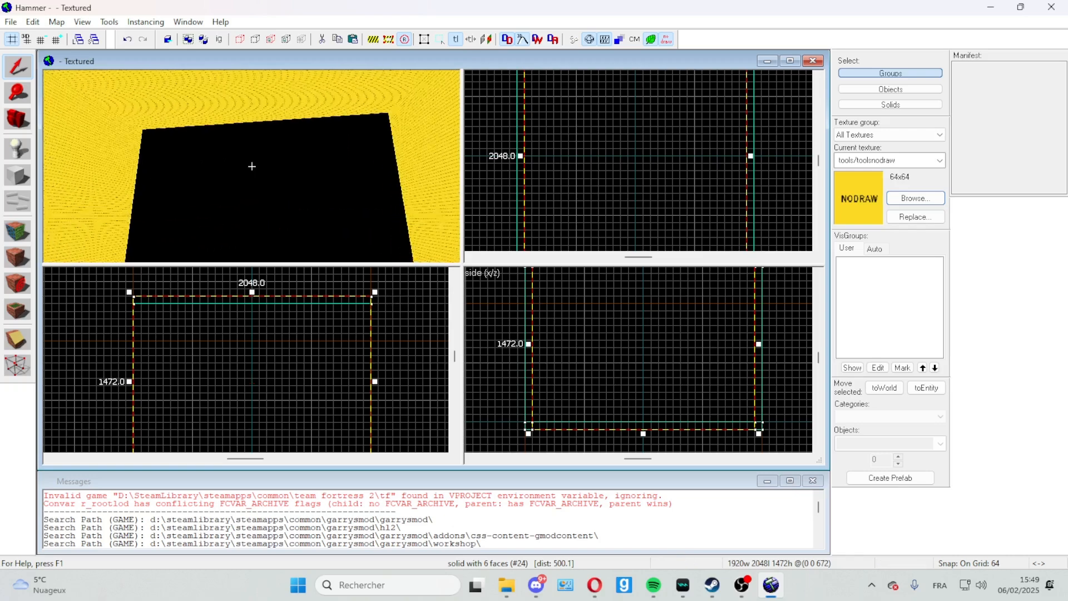
key(w)
key(s)
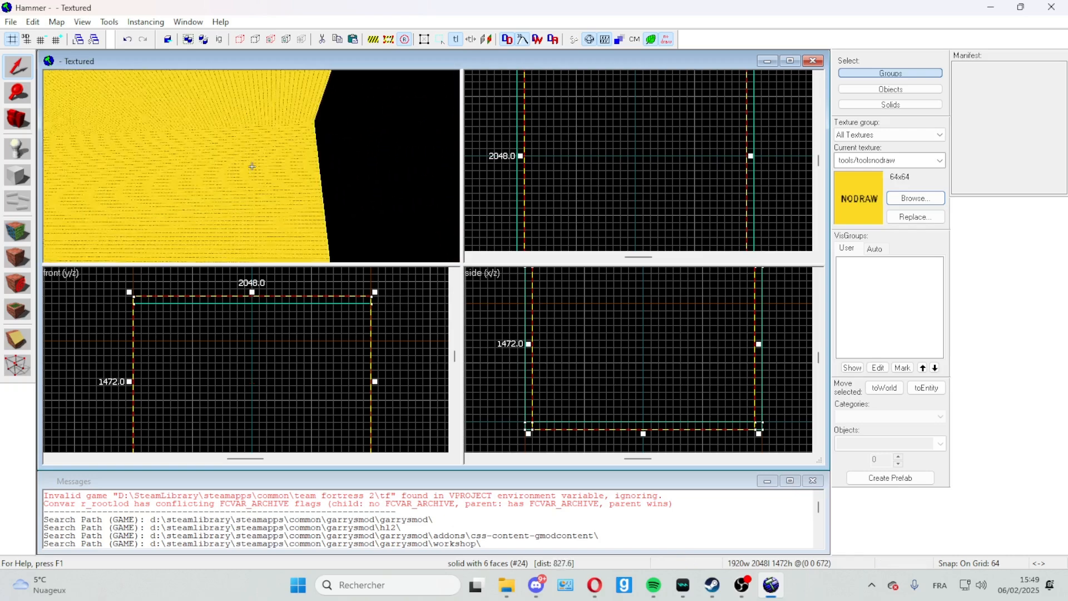
key(s)
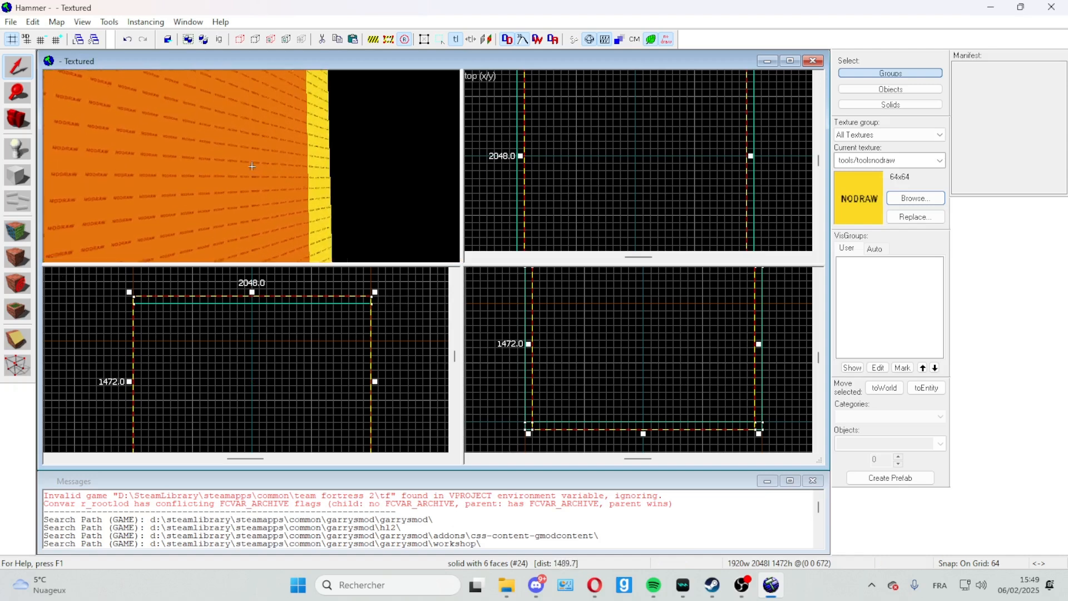
key(s)
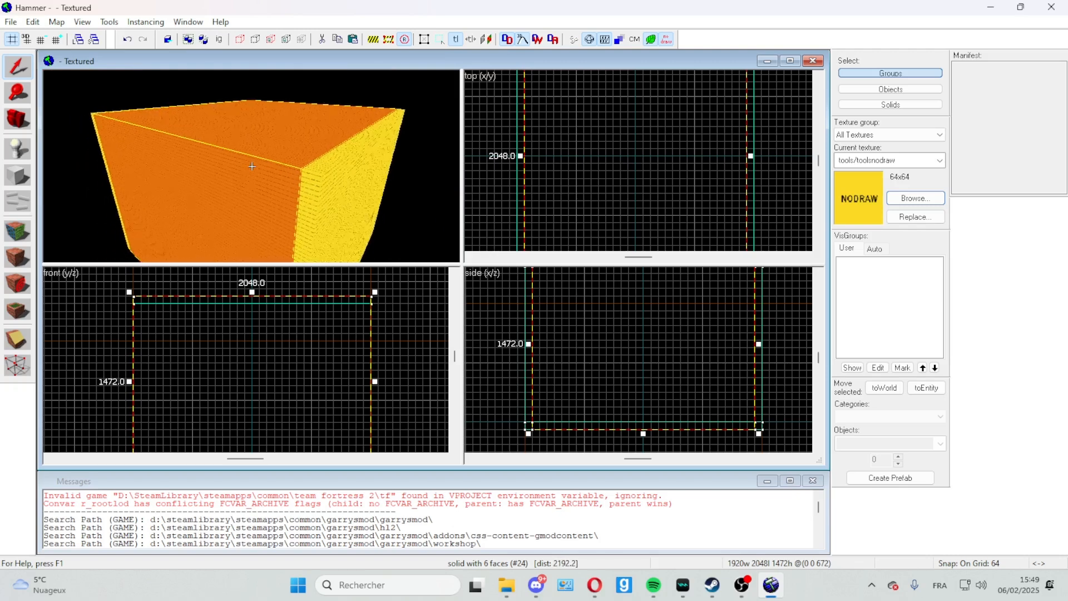
key(z)
scroll(648, 167, down, 4)
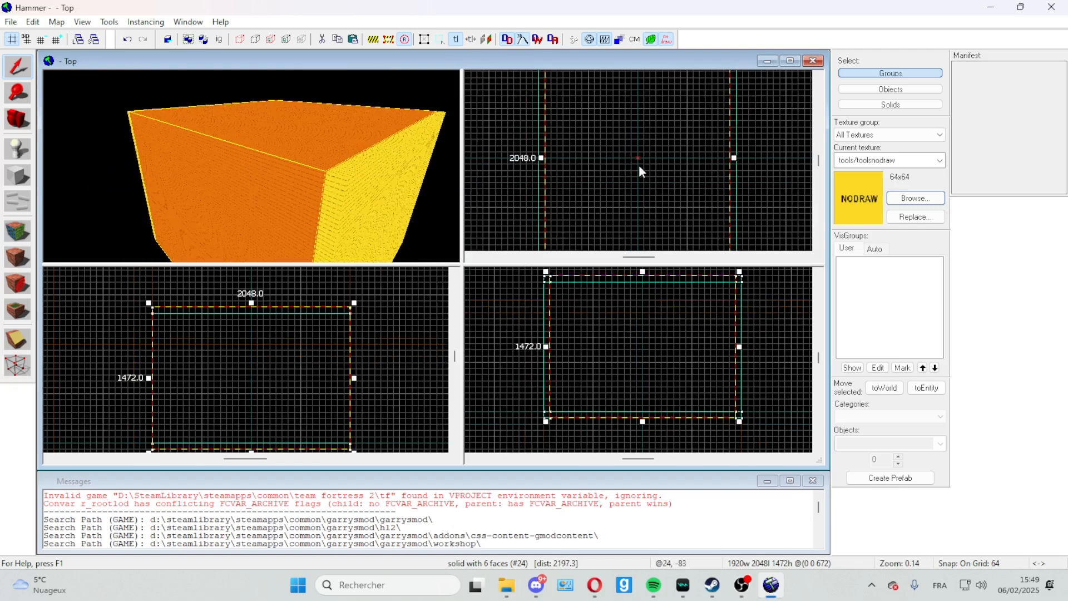
drag(638, 99, 635, 213)
key(Return)
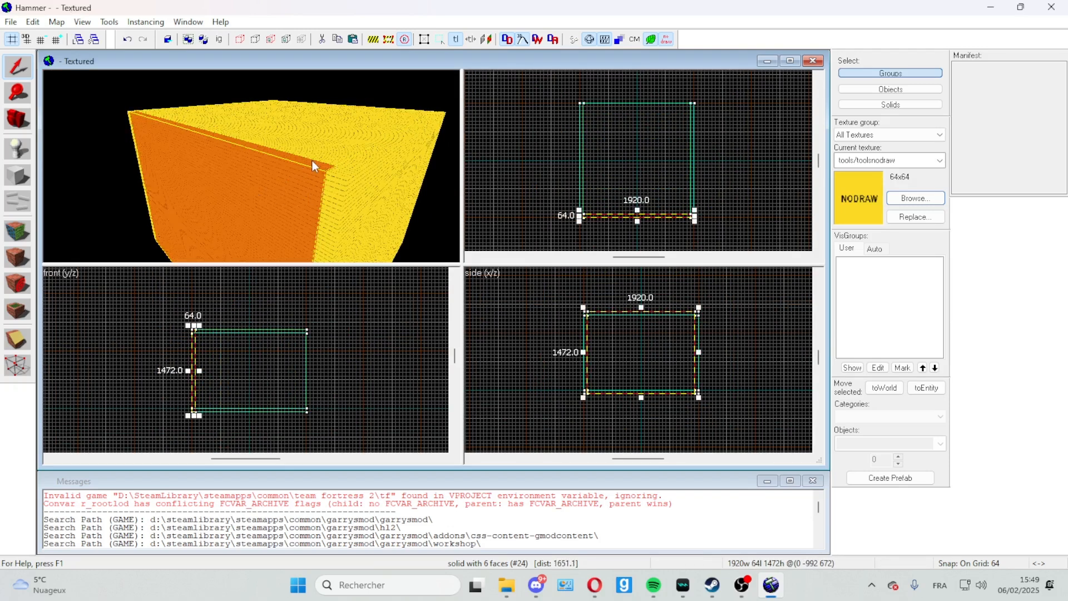
Step: Inspect the end wall and its joints with the floor and side walls from inside the room in the 3D view
key(z)
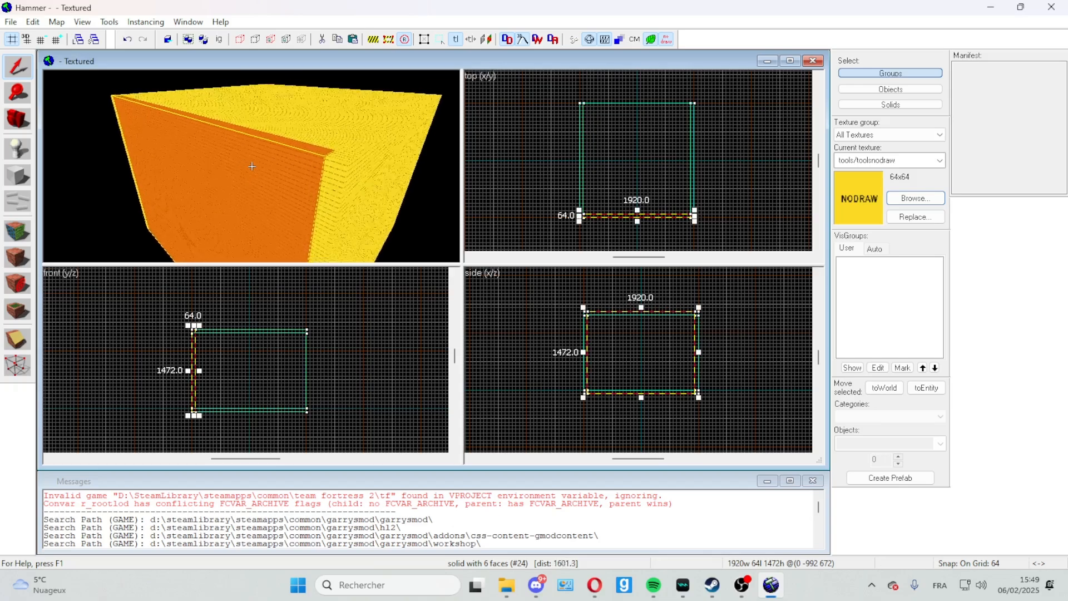
key(w)
key(w)
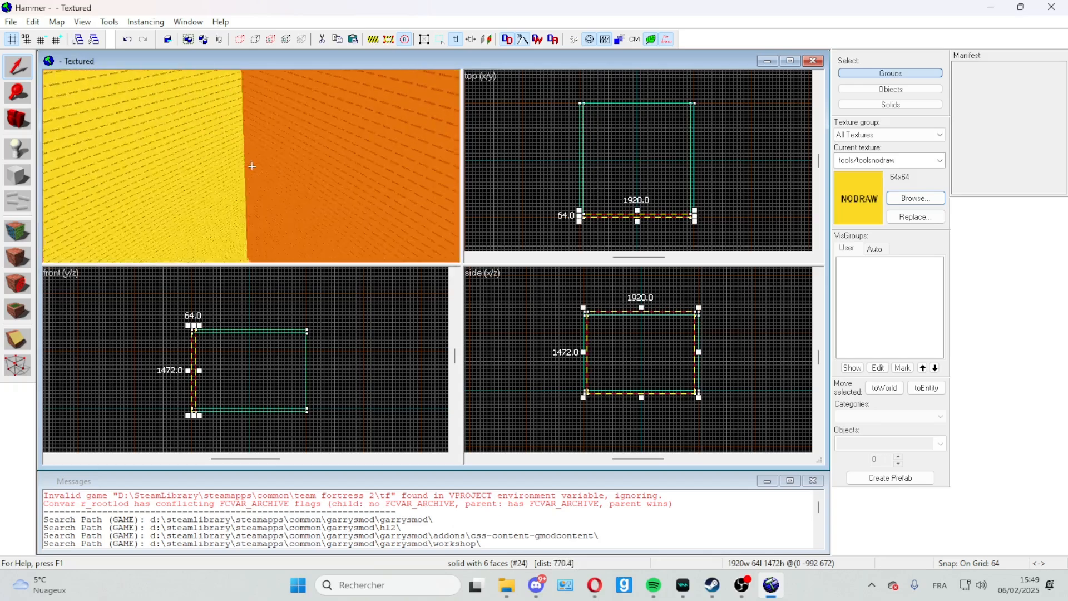
key(w)
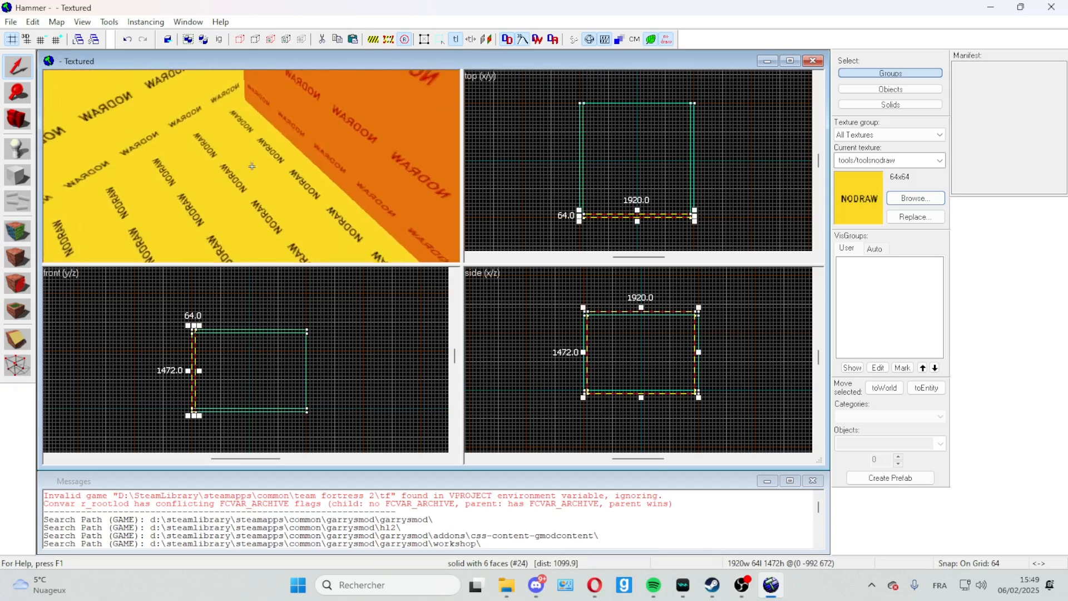
Step: Check the end wall's corners and its top edge from inside and above the room in the 3D view
key(w)
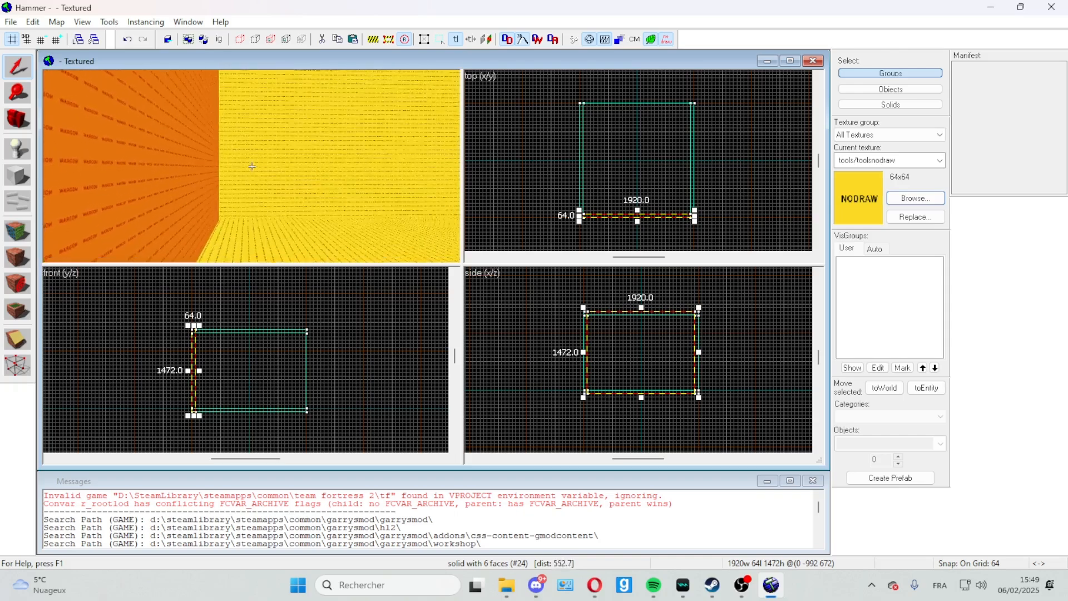
key(w)
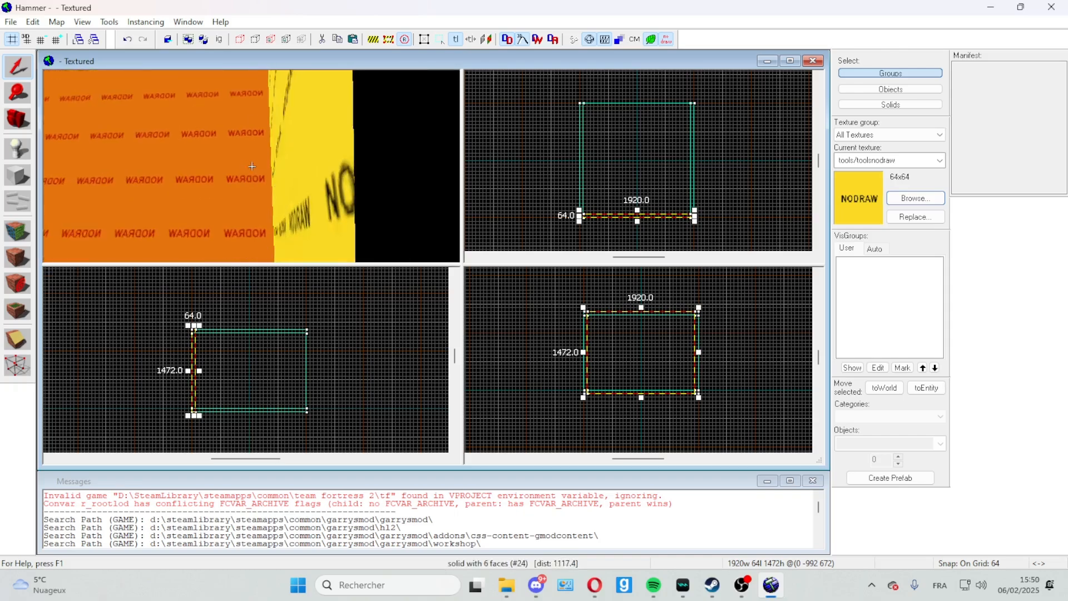
key(w)
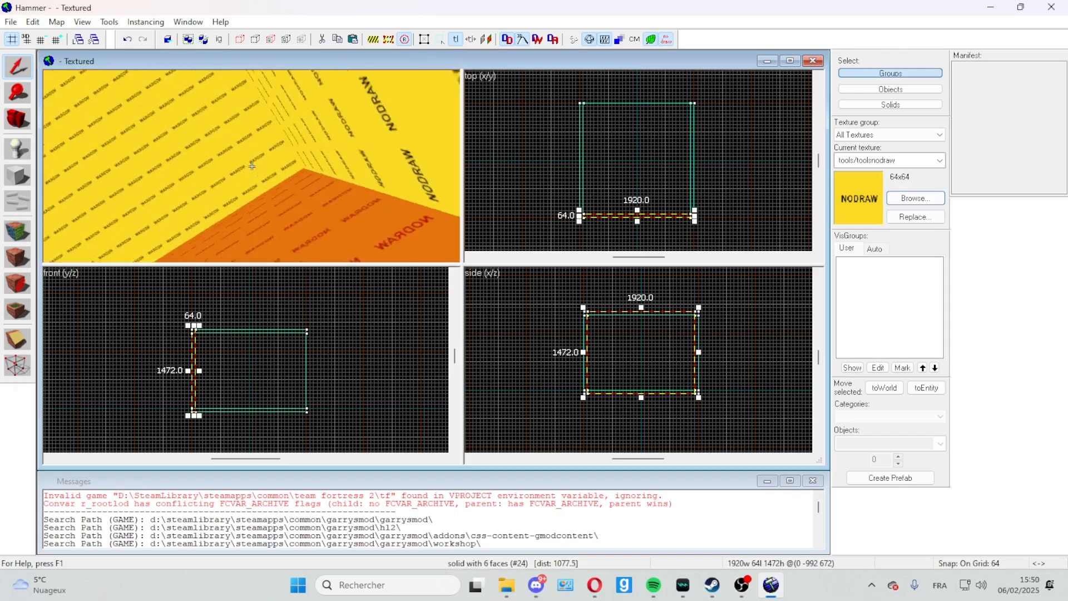
key(w)
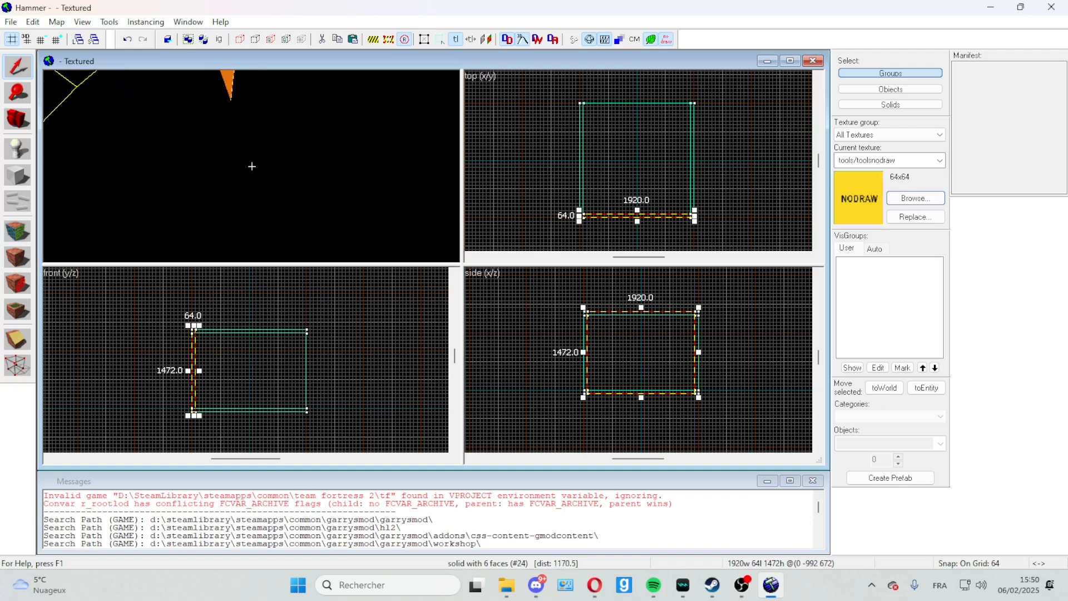
key(w)
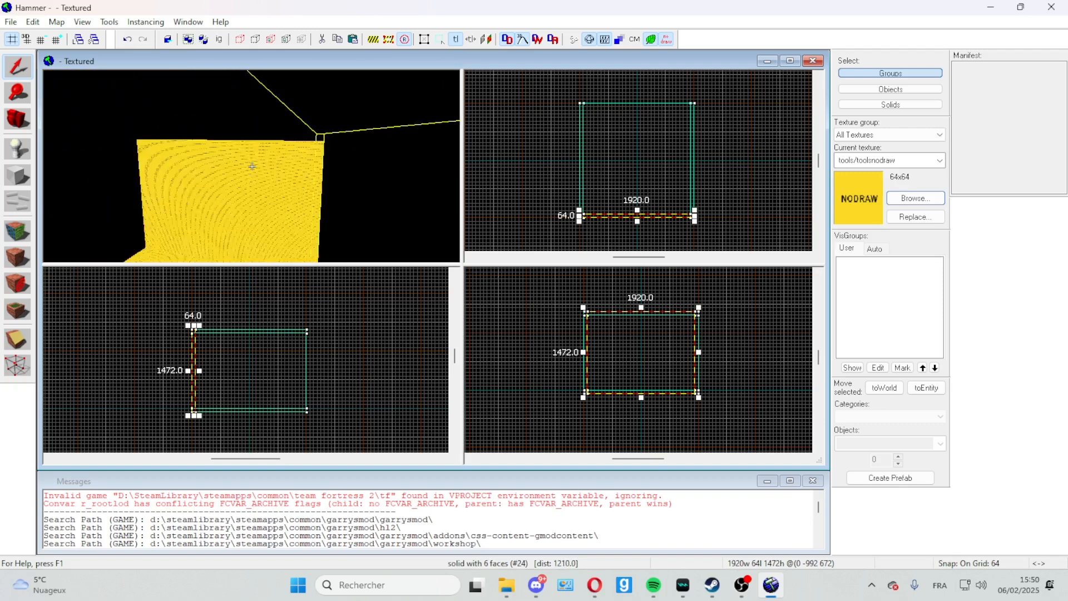
key(w)
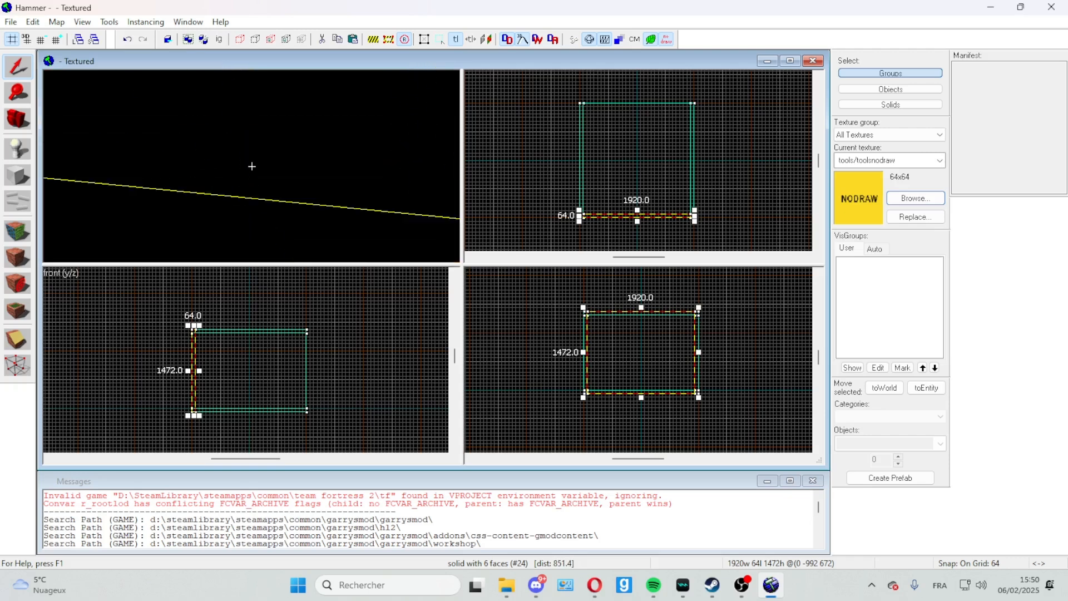
key(w)
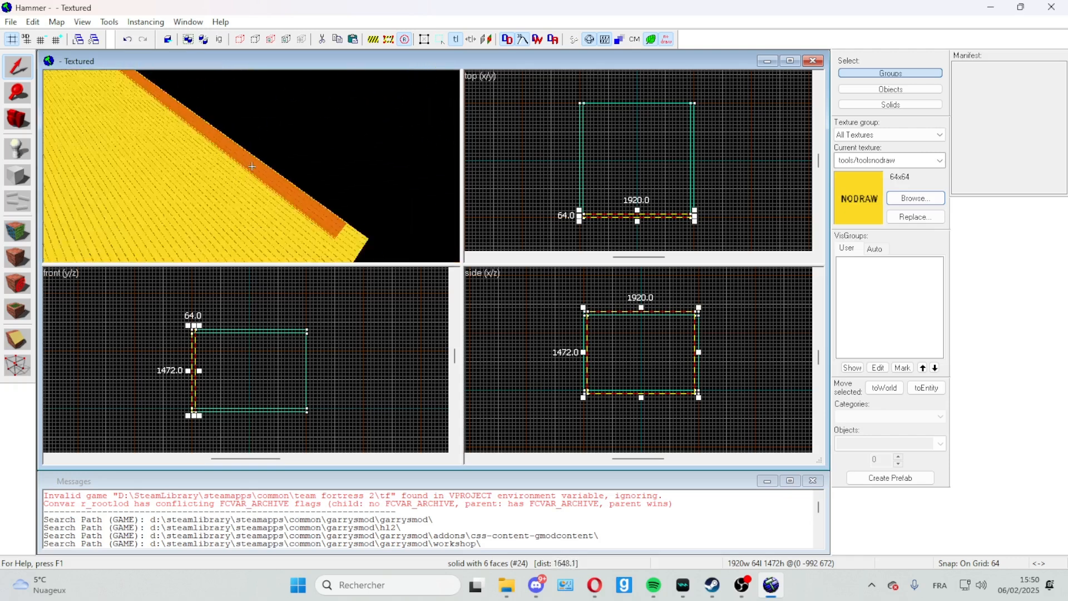
key(w)
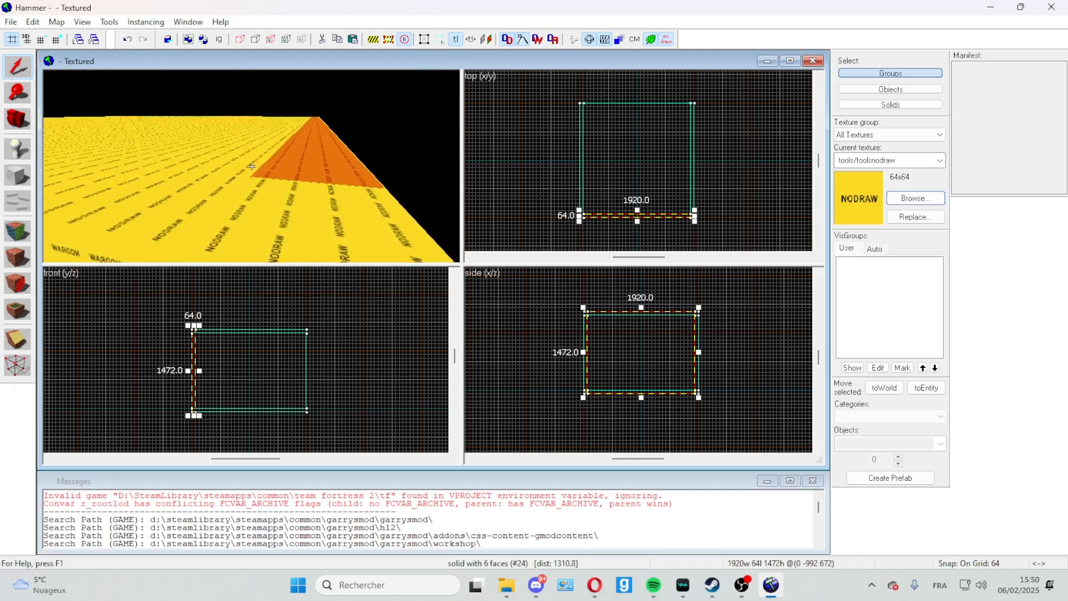
key(z)
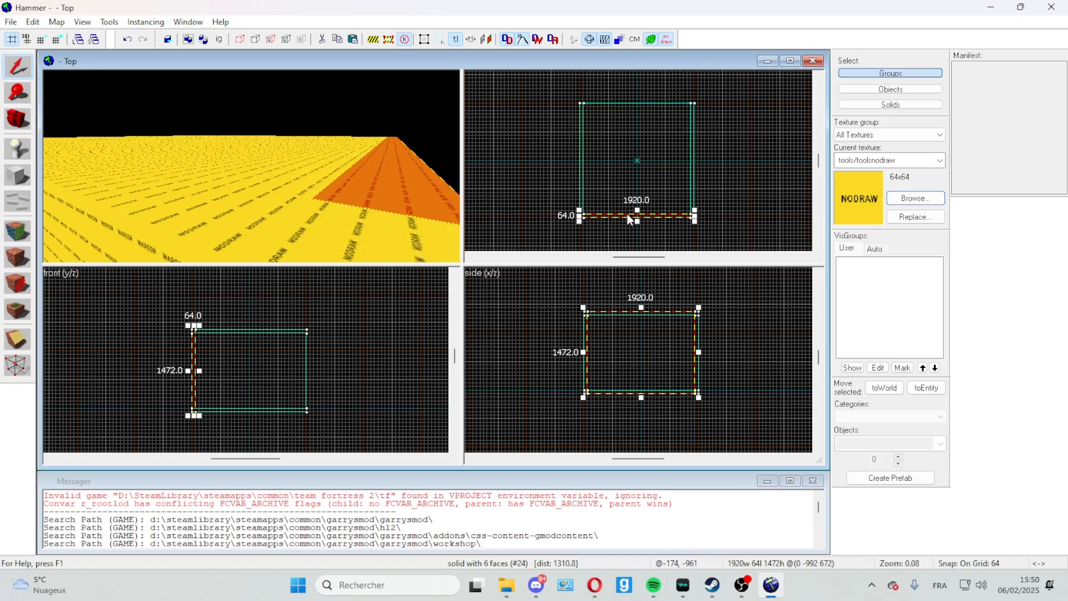
Step: Paste a copy of the end wall and move it to the room's open positive Y edge in the top view
click(627, 215)
mouse_move(640, 210)
mouse_down()
mouse_move(668, 118)
mouse_move(659, 163)
mouse_up()
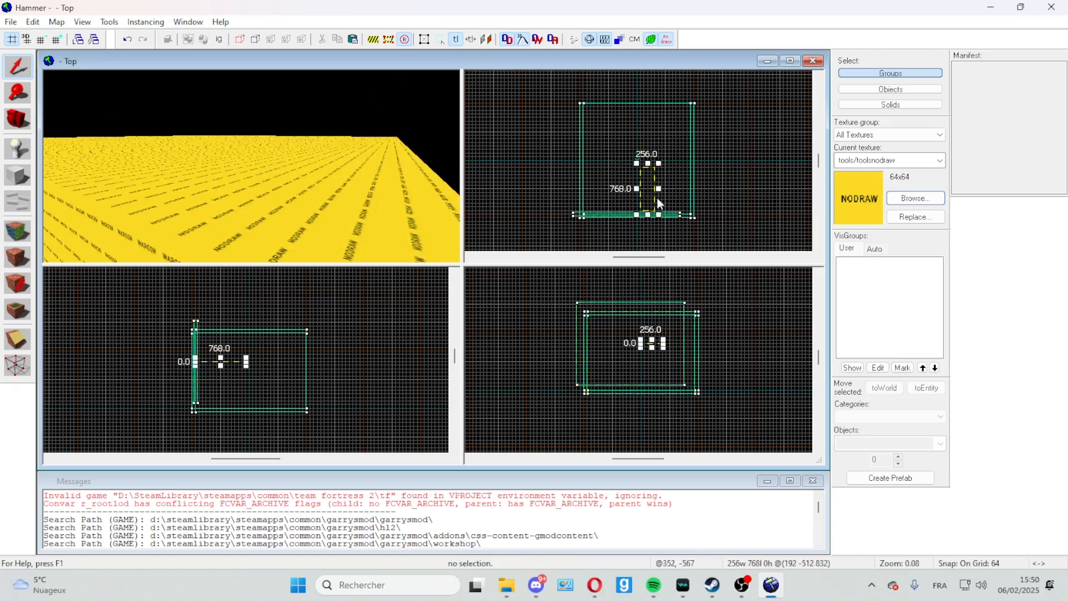
click(679, 216)
key(Return)
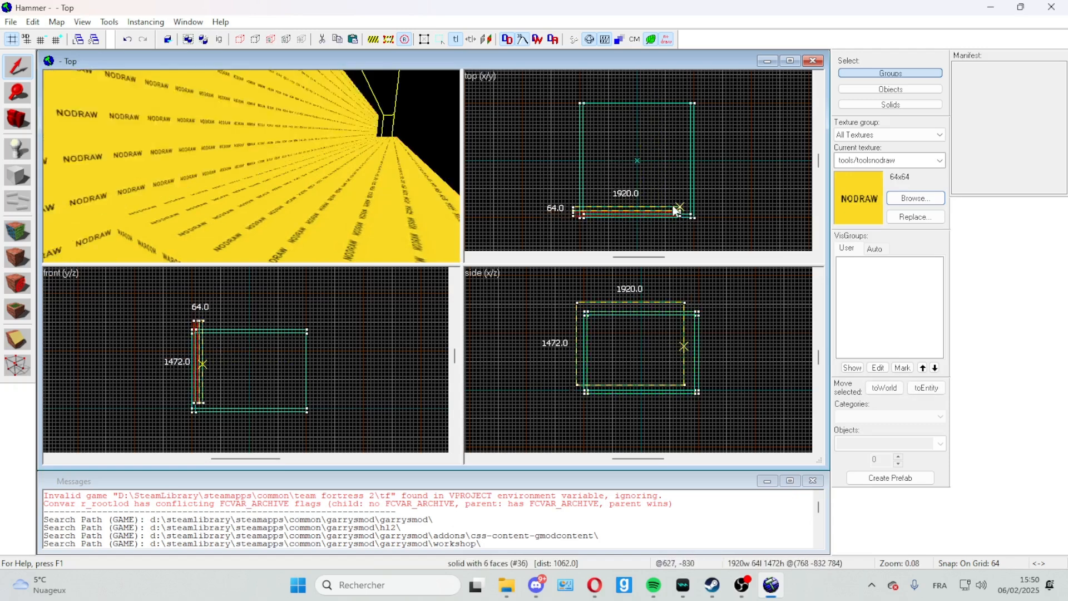
drag(675, 214, 686, 110)
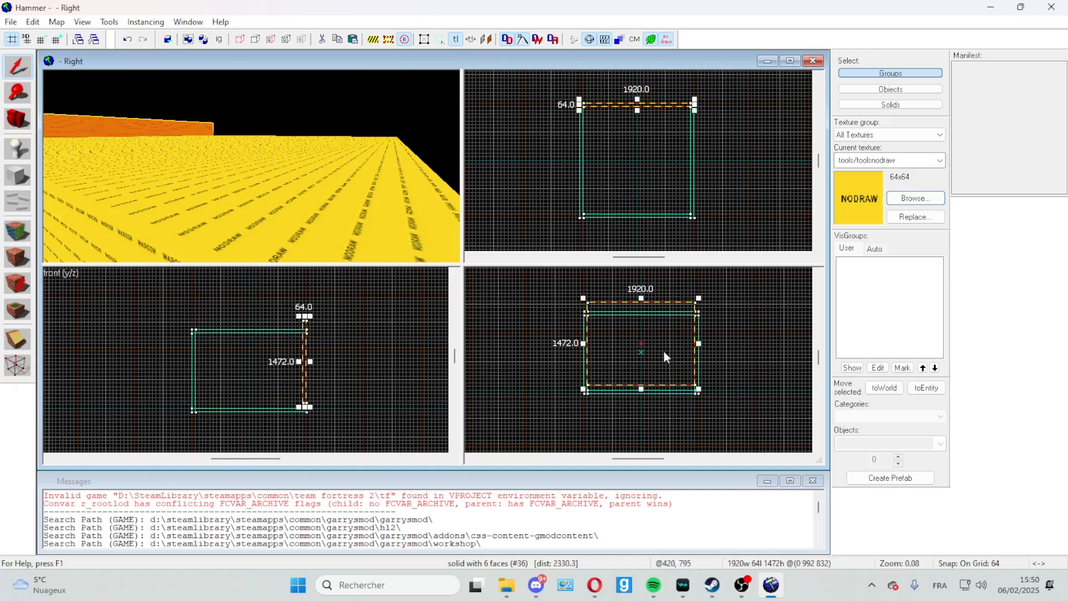
Step: Lower the copied wall in the side view until it lines up with the floor and ceiling
click(640, 329)
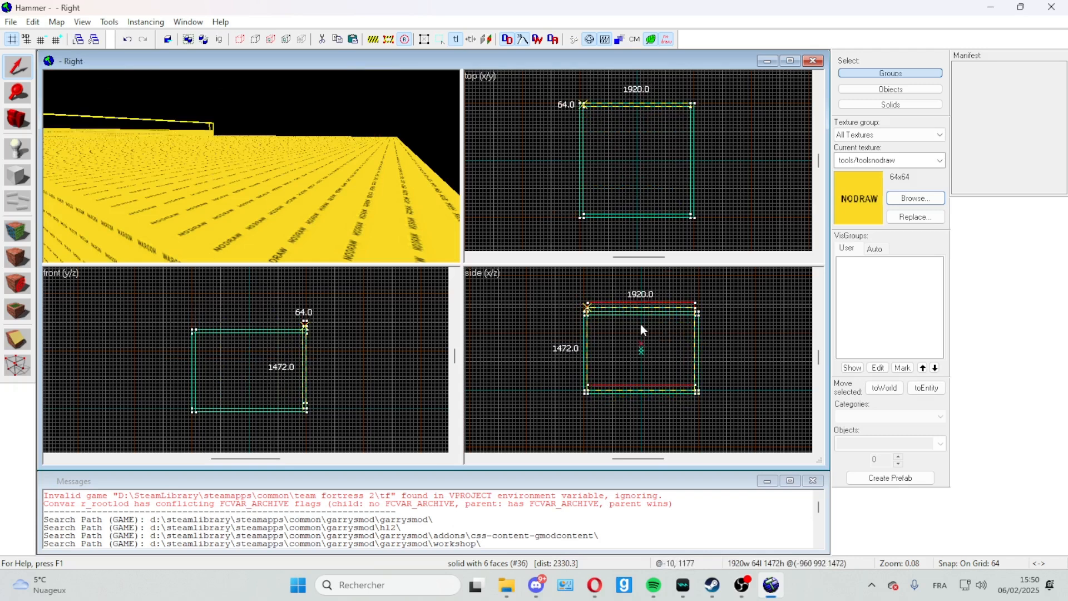
drag(640, 329, 626, 354)
scroll(633, 350, up, 5)
scroll(626, 354, down, 4)
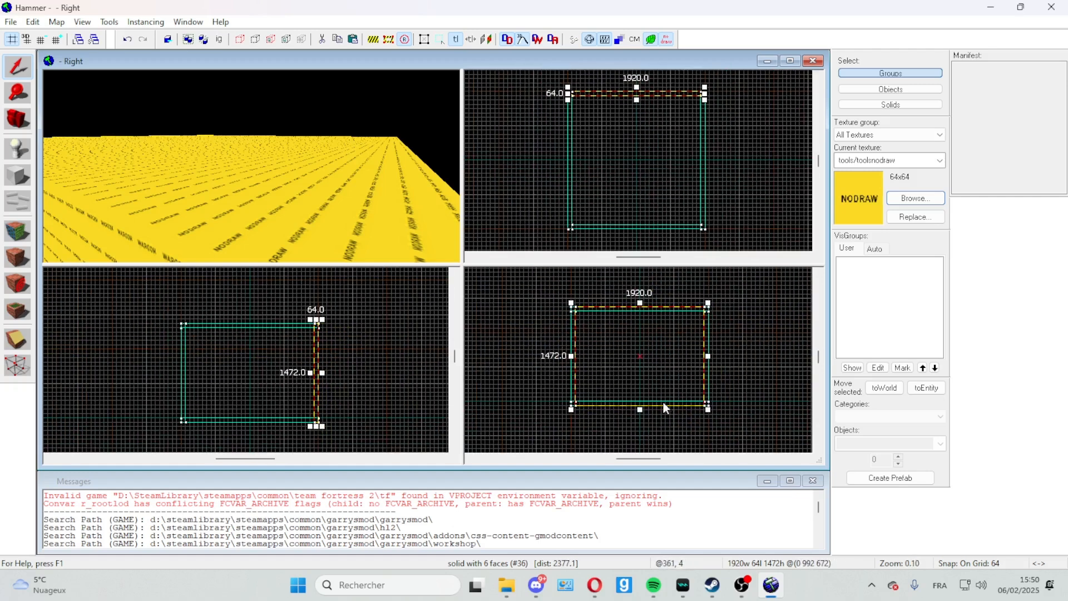
scroll(721, 402, up, 5)
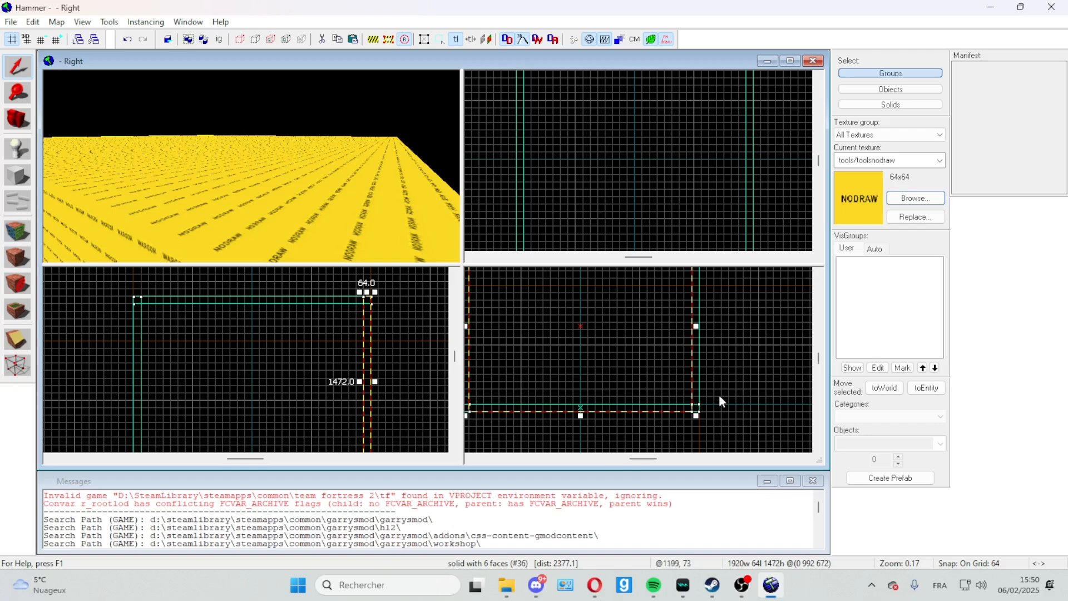
key(ctrl+e)
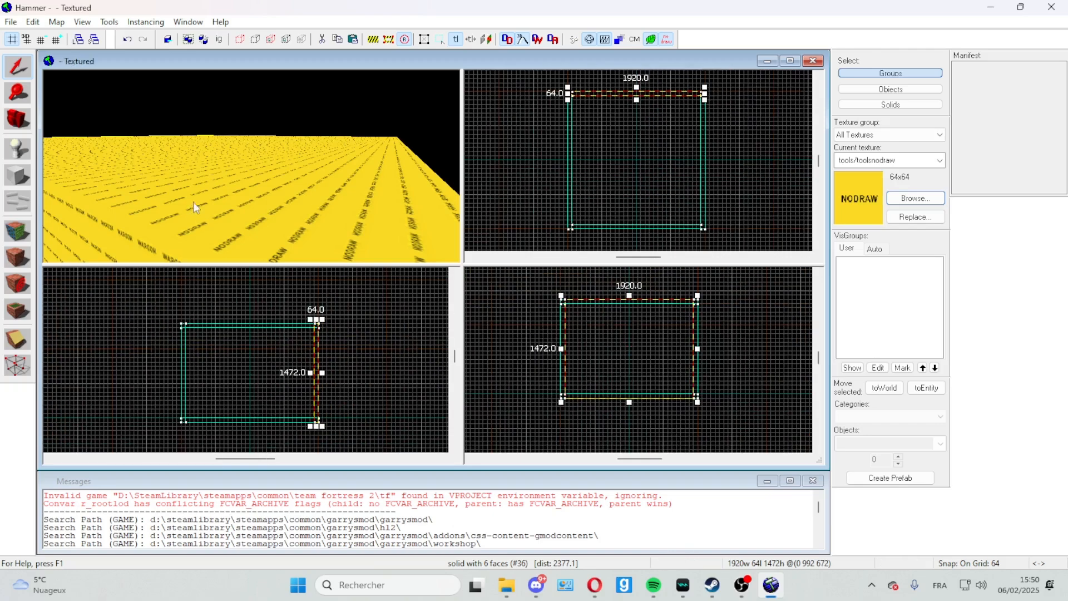
Step: Examine the copied wall's joints with the side walls, floor and ceiling from inside the closed room
key(w)
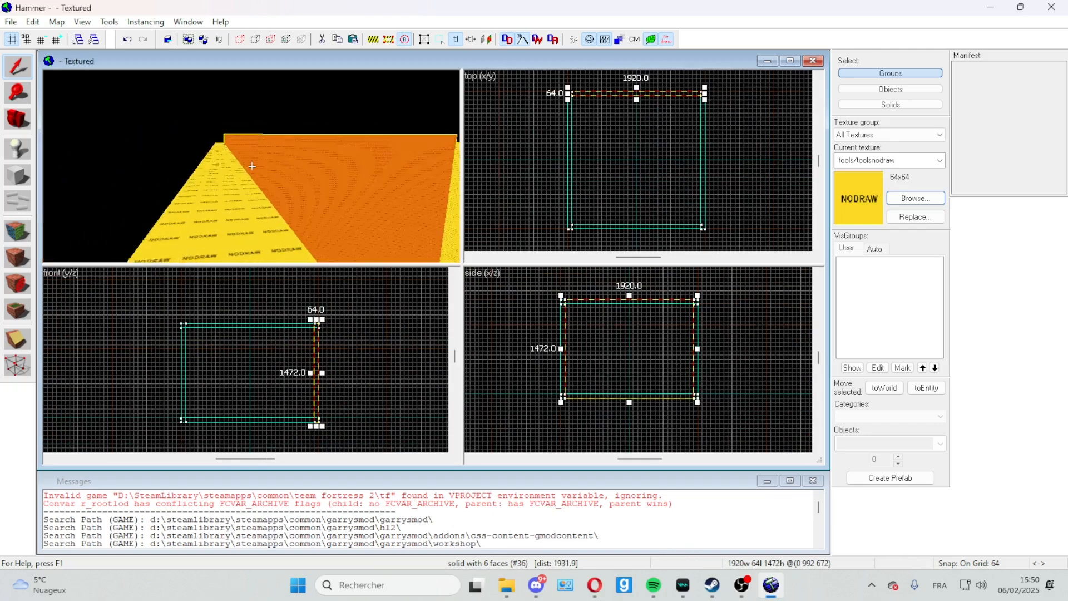
key(w)
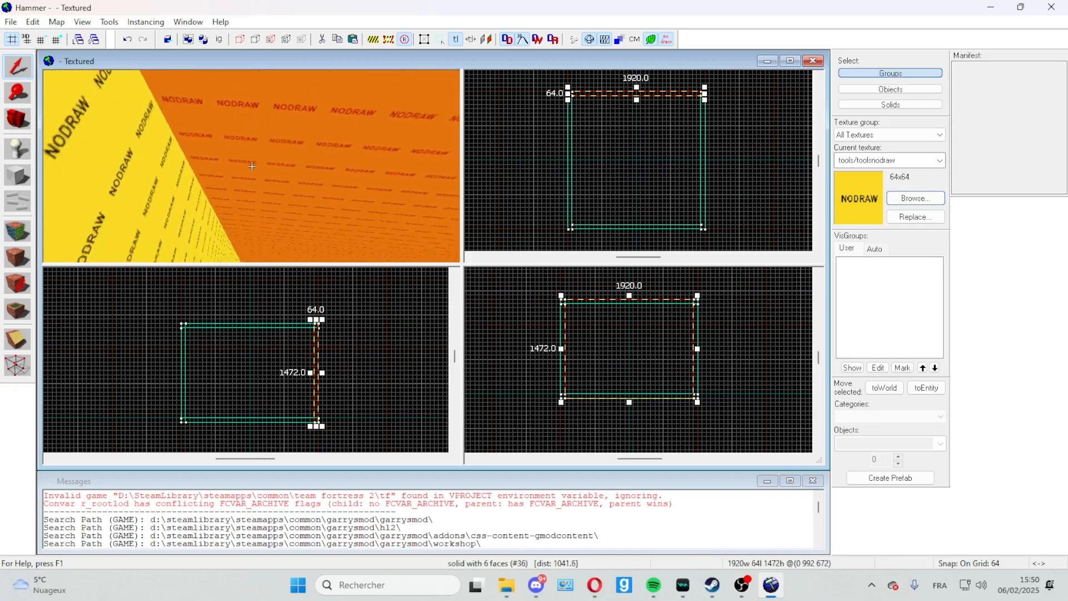
key(w)
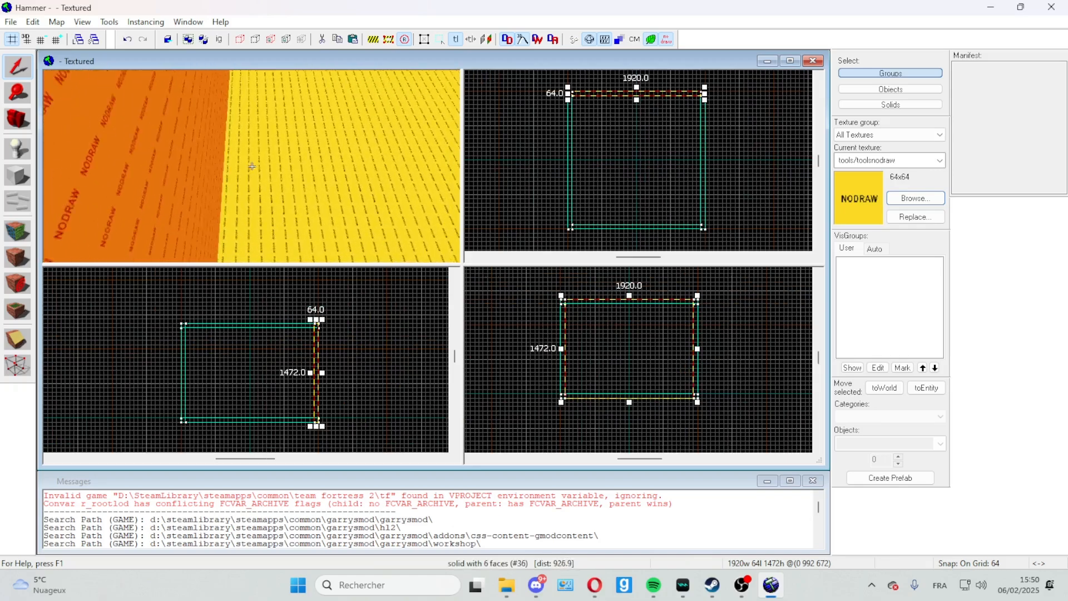
key(s)
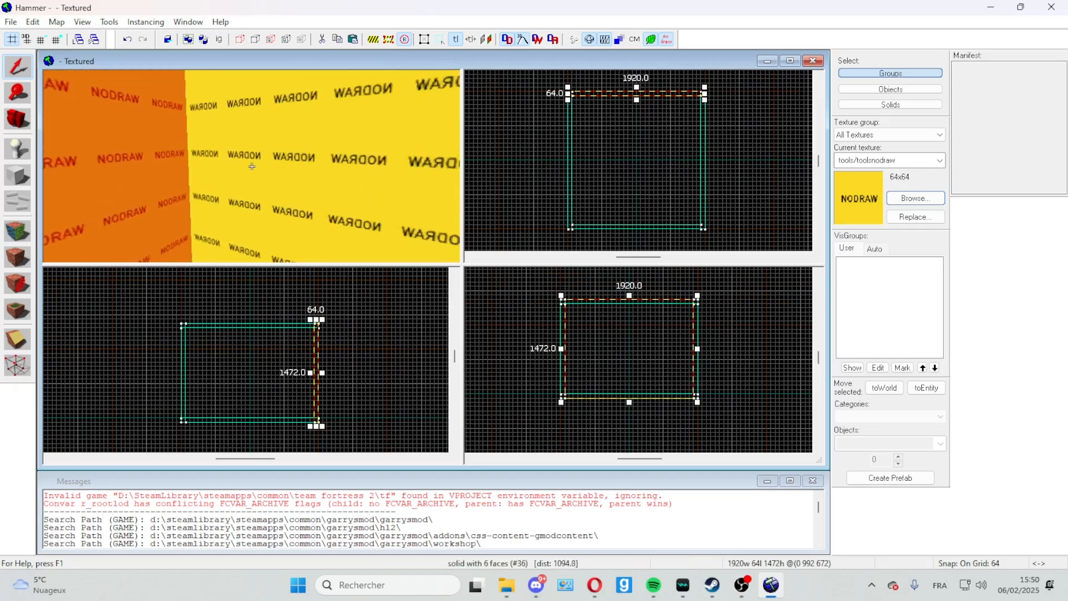
key(w)
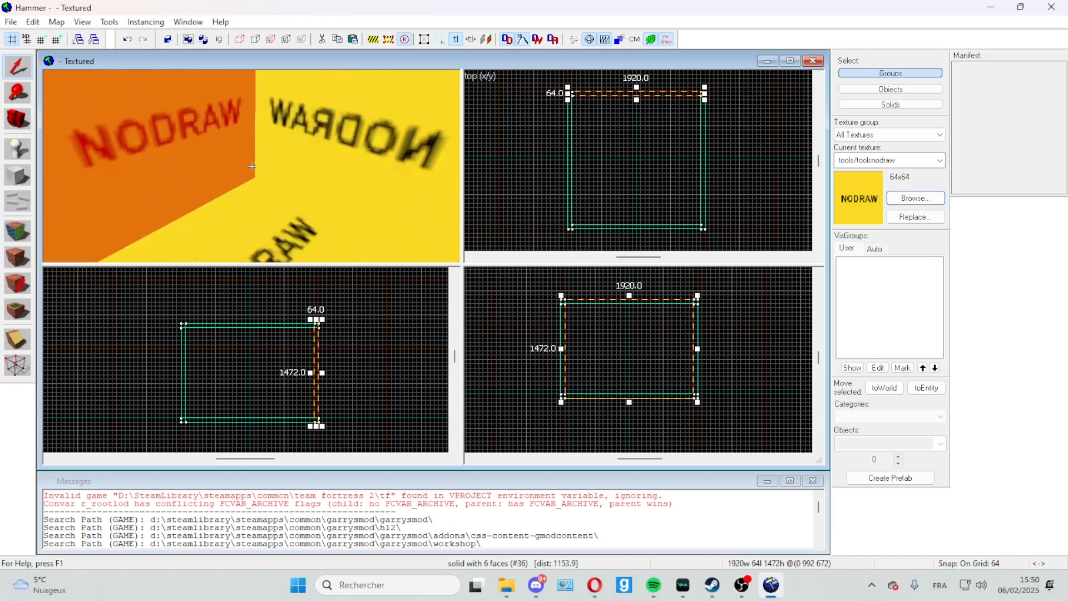
key(s)
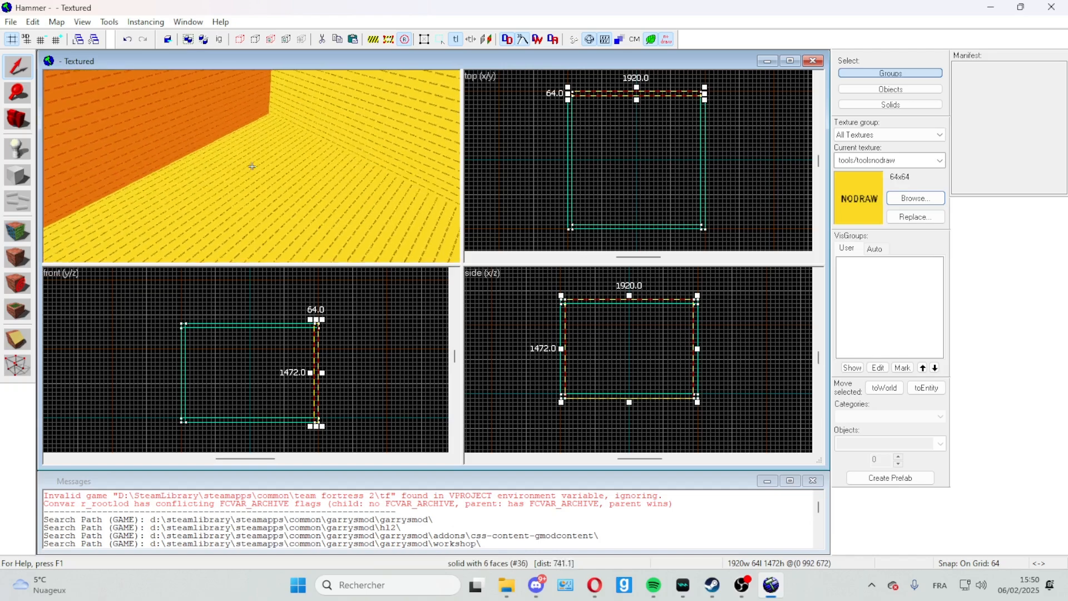
key(w)
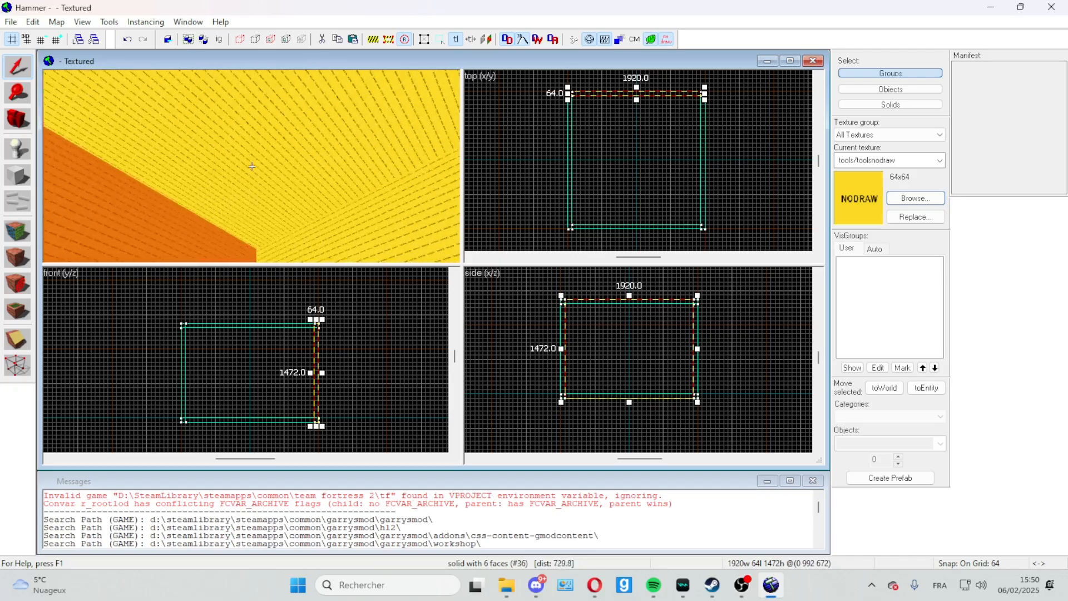
key(w)
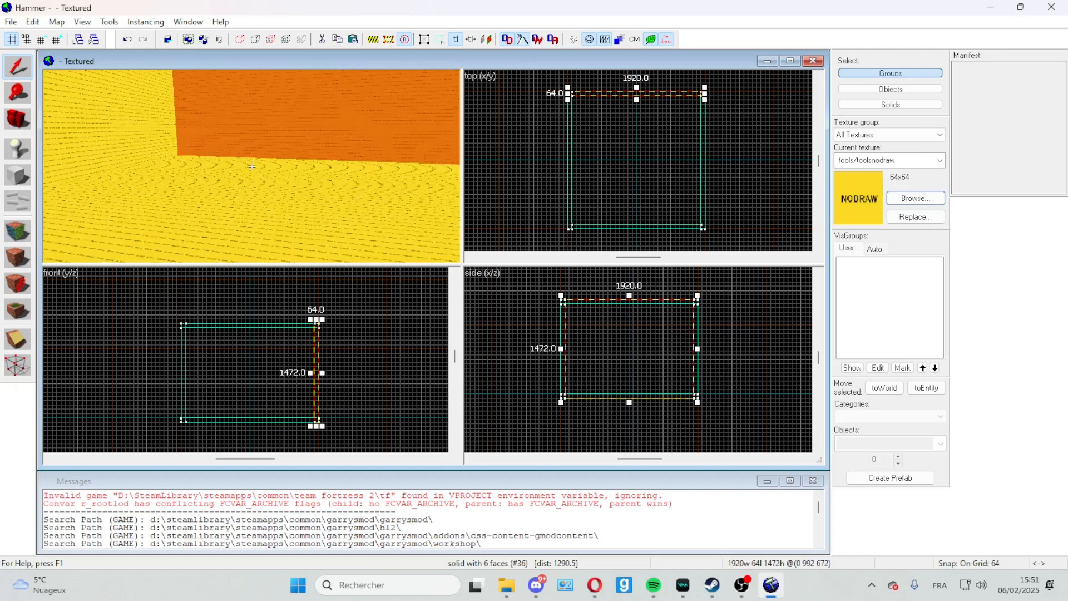
Step: Open the Face Edit Sheet for the selected wall, filter the textures by "skybox" and choose tools/toolsskybox
click(16, 233)
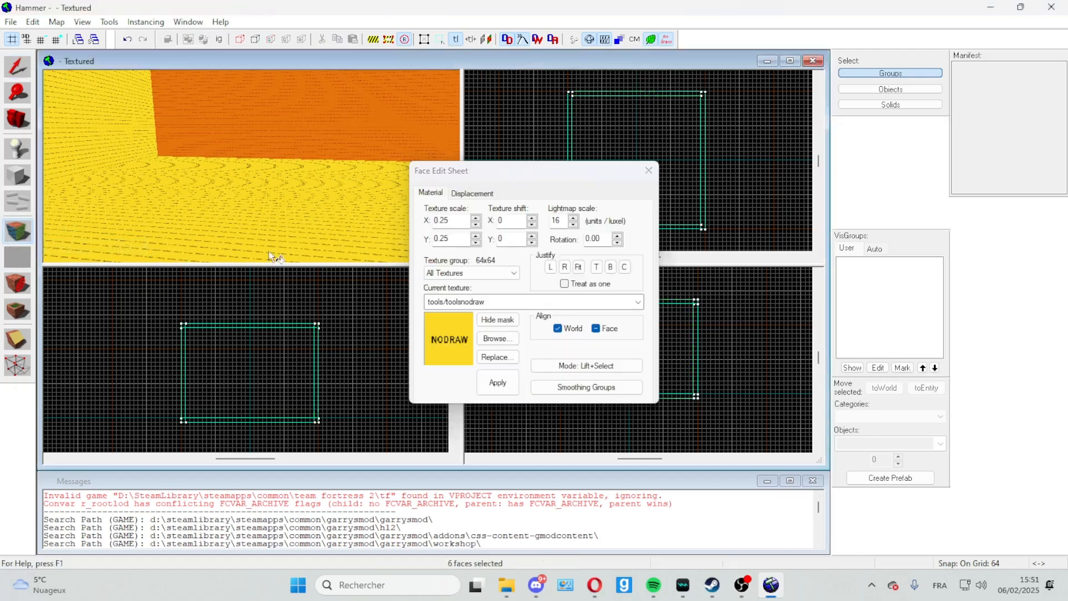
click(498, 339)
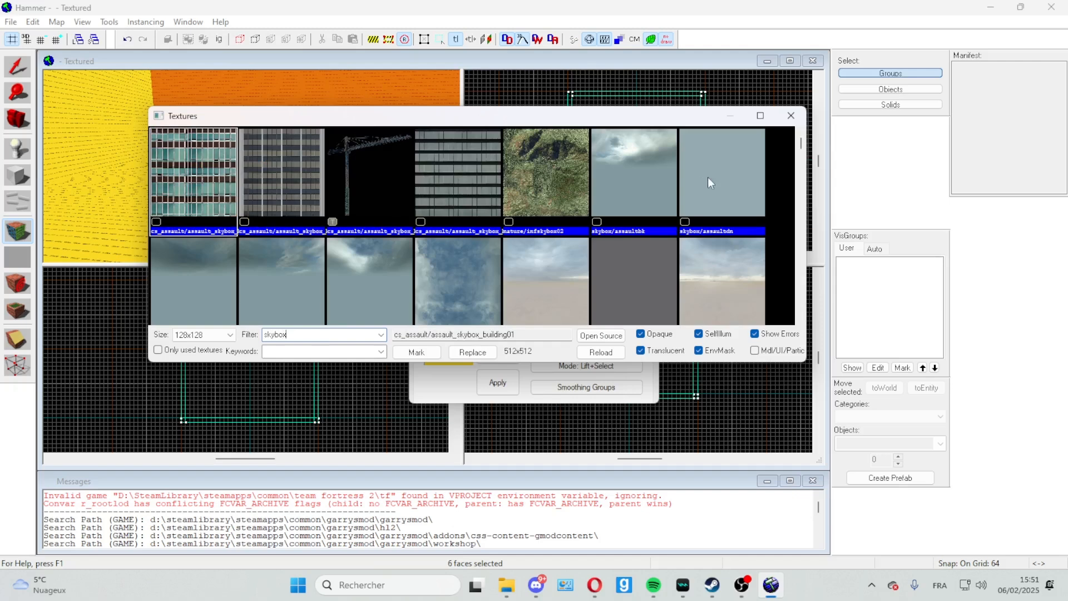
drag(803, 149, 802, 327)
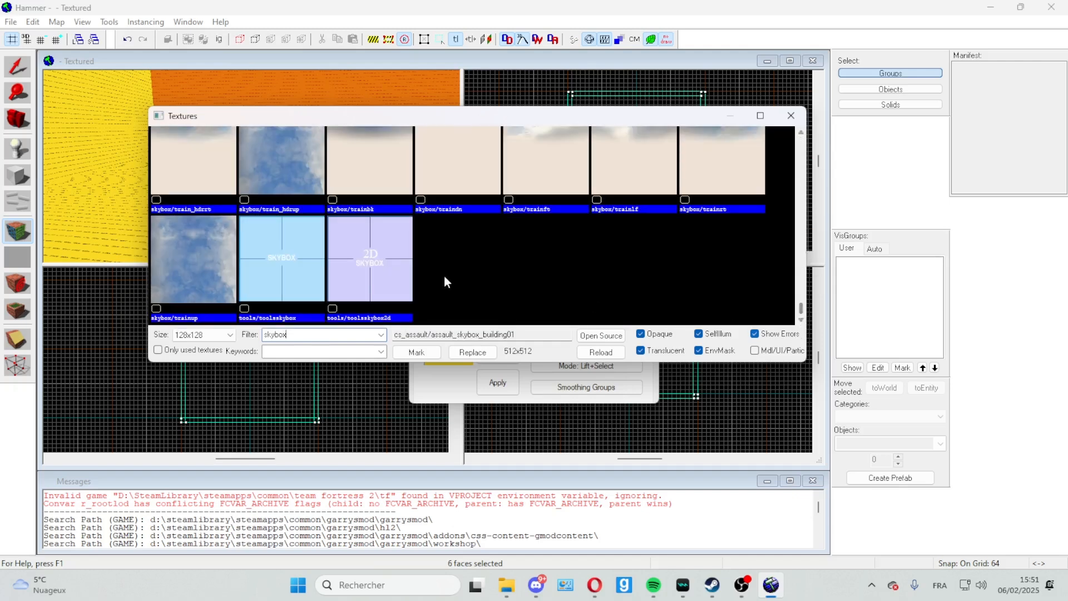
double_click(278, 257)
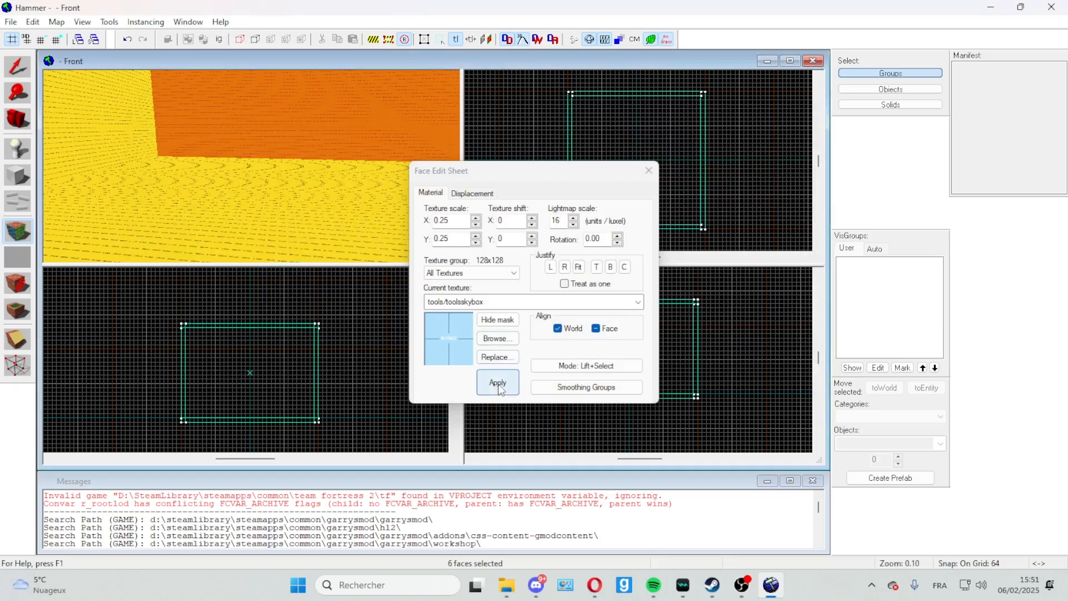
Step: Add the inner faces of the other three walls and the ceiling to the face selection, leaving out the floor
ctrl+click(104, 122)
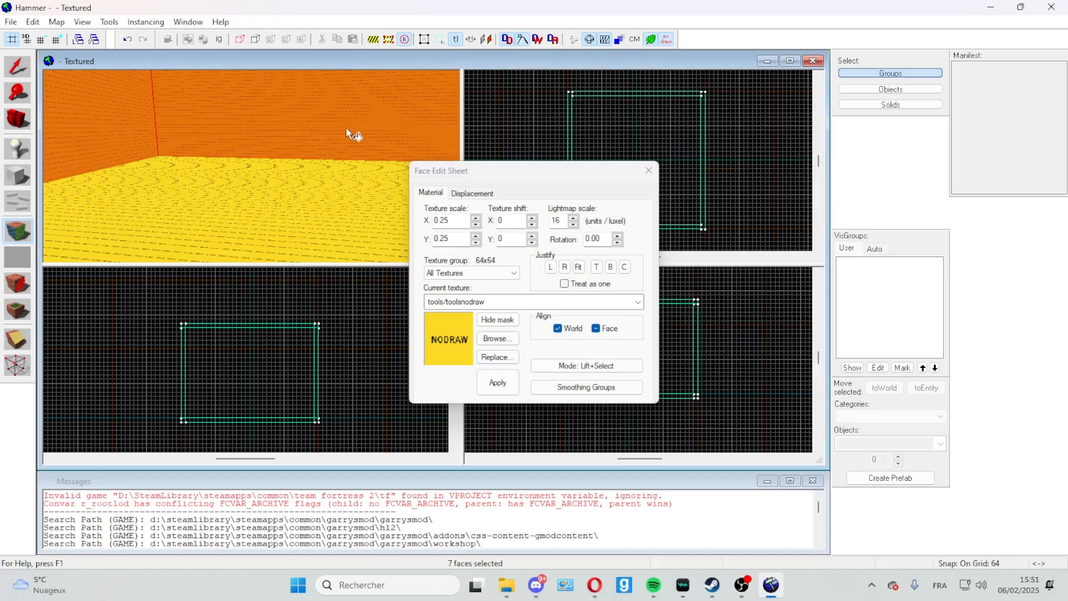
ctrl+click(252, 166)
ctrl+click(251, 165)
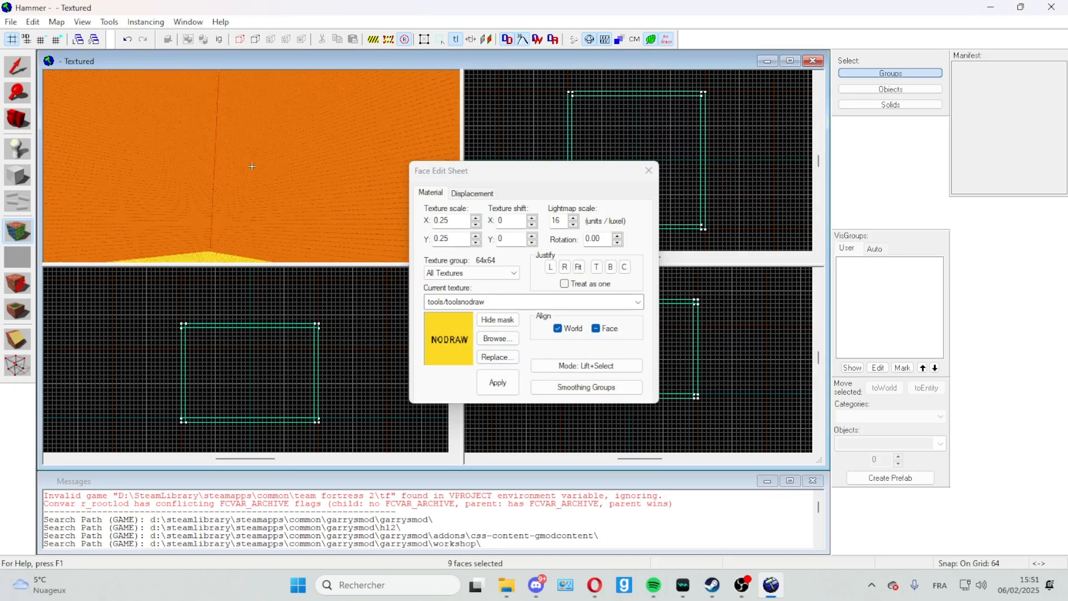
ctrl+click(251, 166)
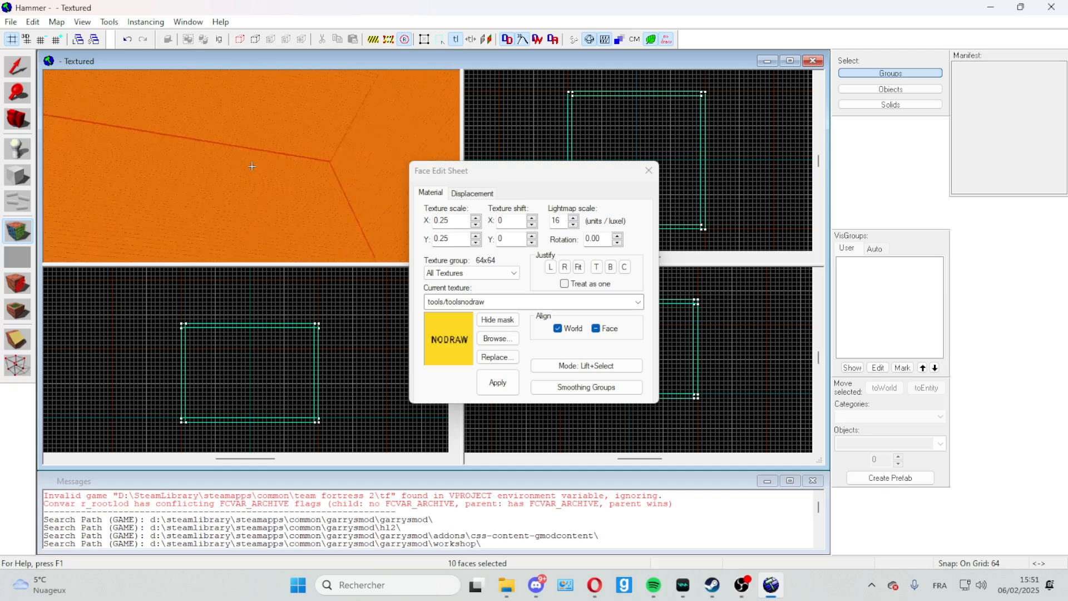
key(z)
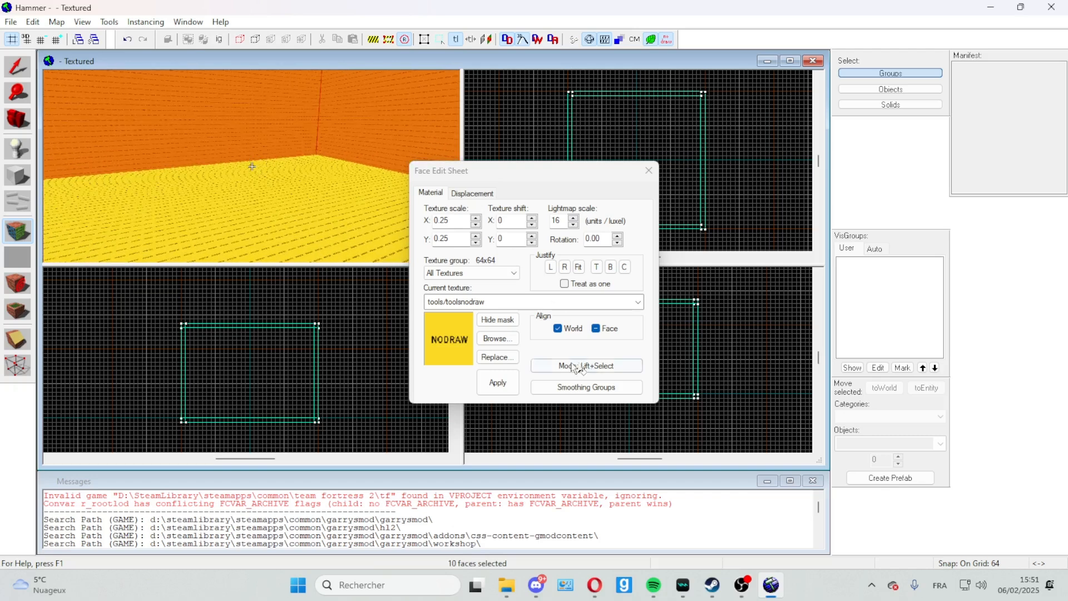
Step: Choose the tools/toolsskybox texture and apply it to the selected wall and ceiling faces
click(498, 338)
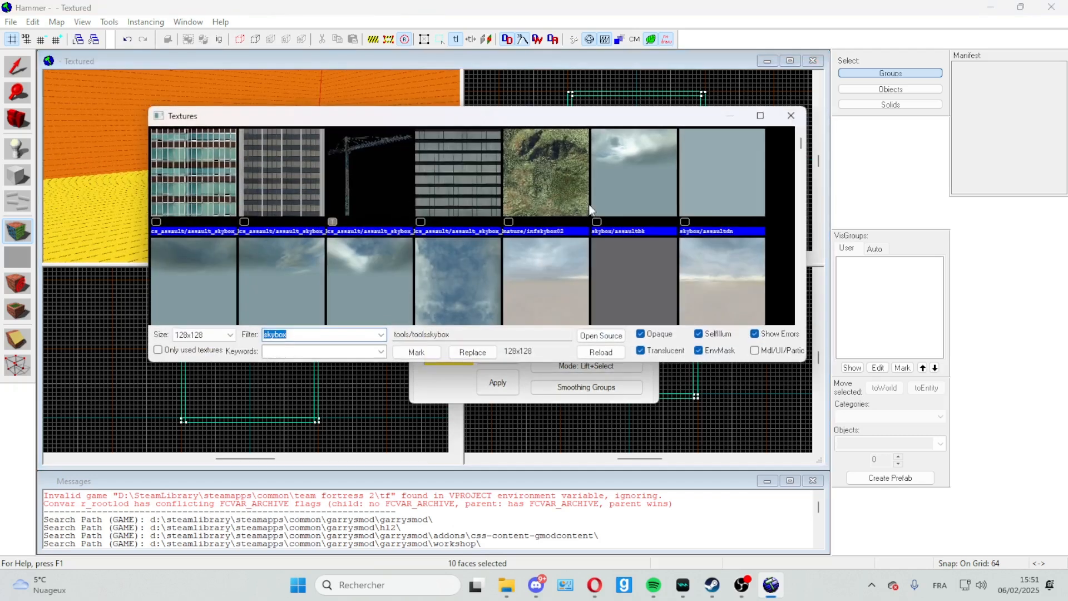
drag(801, 145, 797, 341)
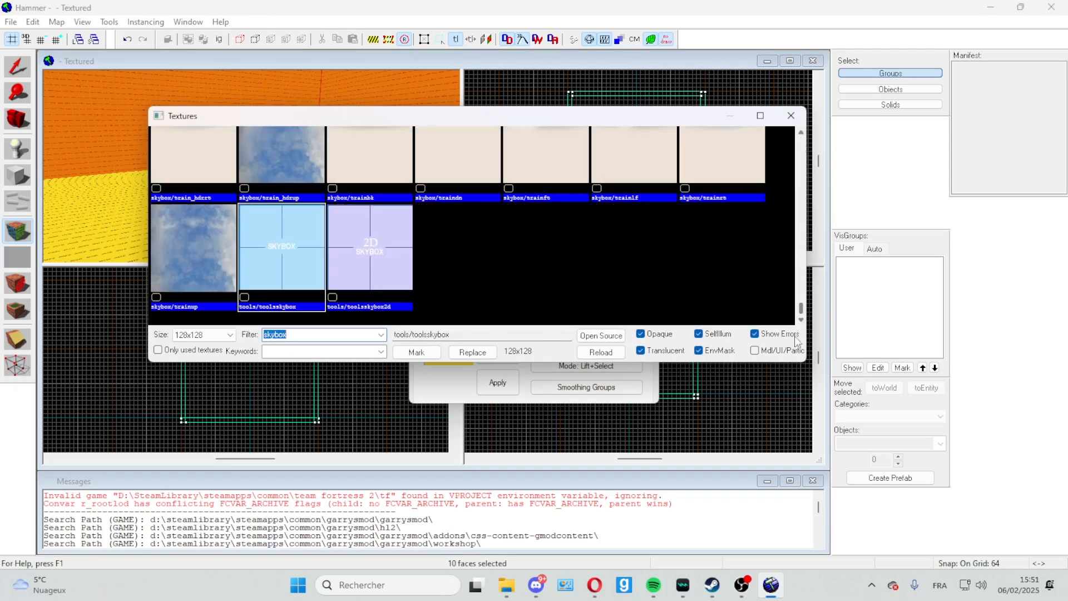
double_click(270, 250)
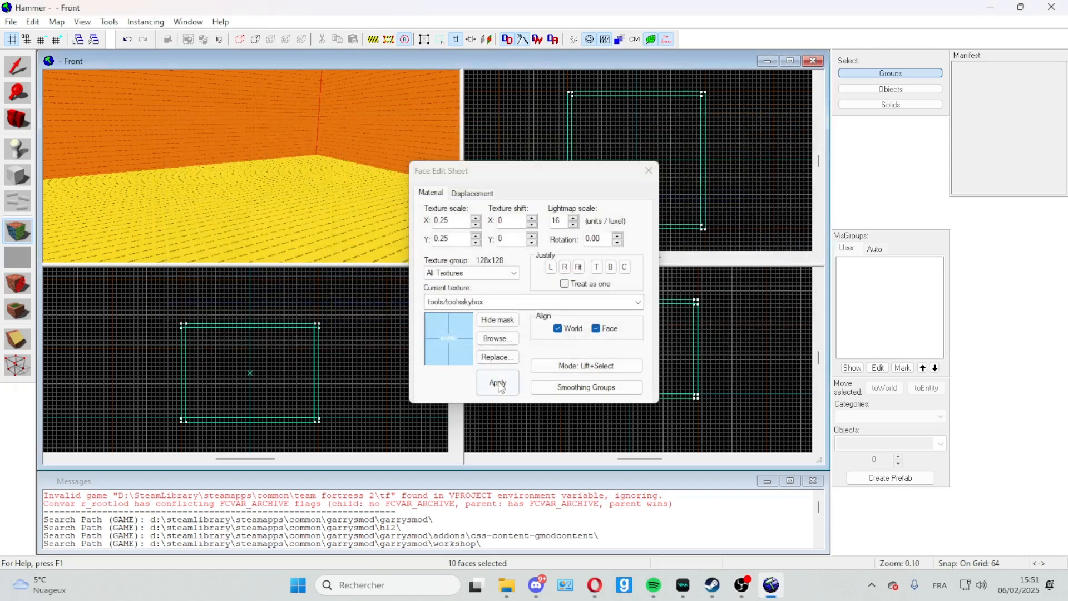
click(497, 383)
click(498, 384)
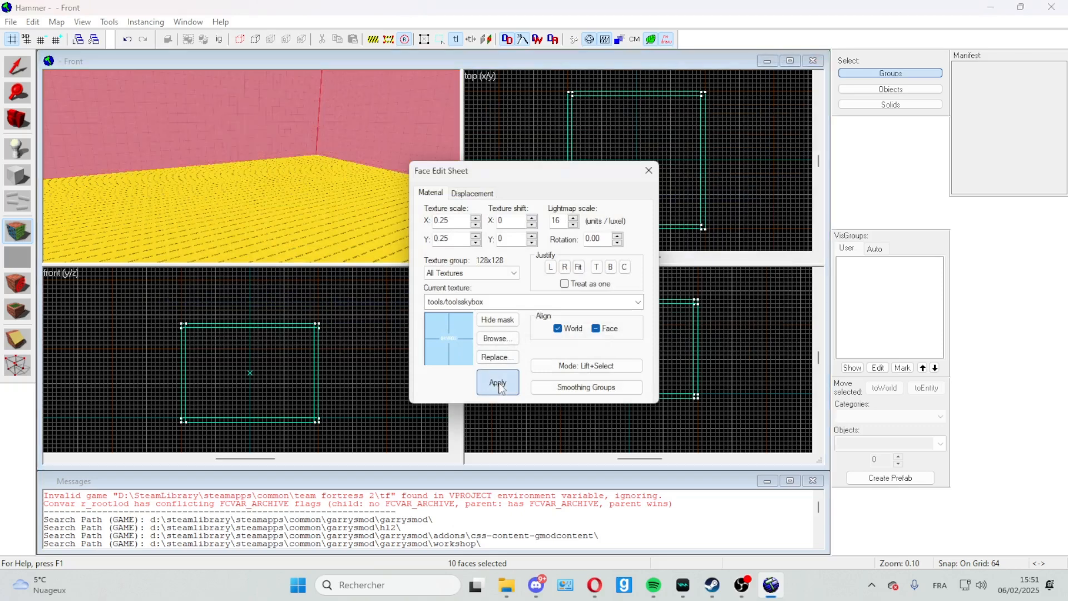
Step: Close the finished wall face selection and select the room's floor face for texture editing
click(649, 171)
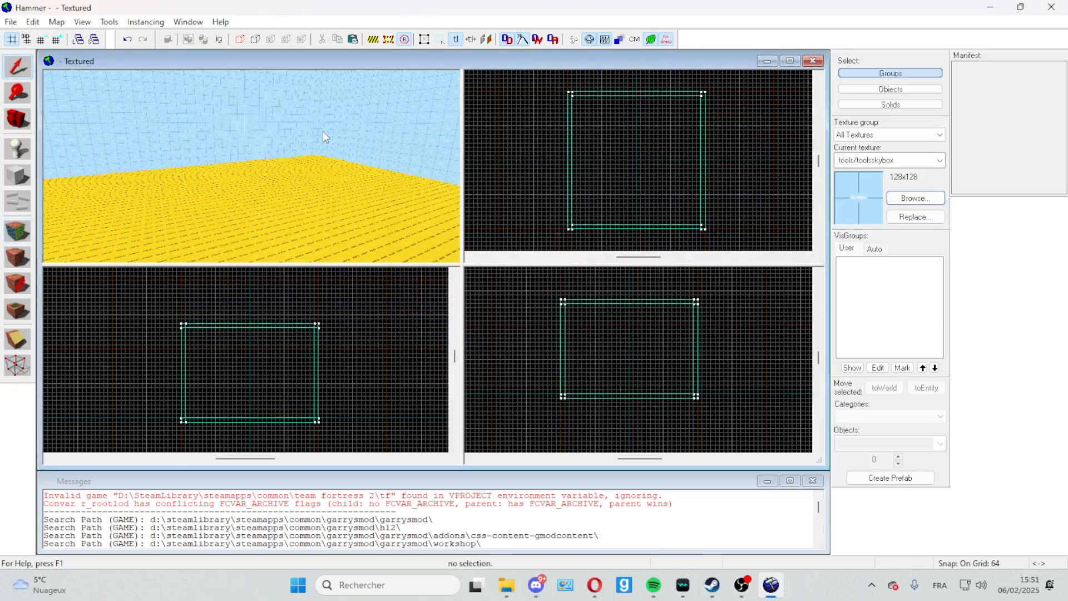
scroll(323, 131, up, 5)
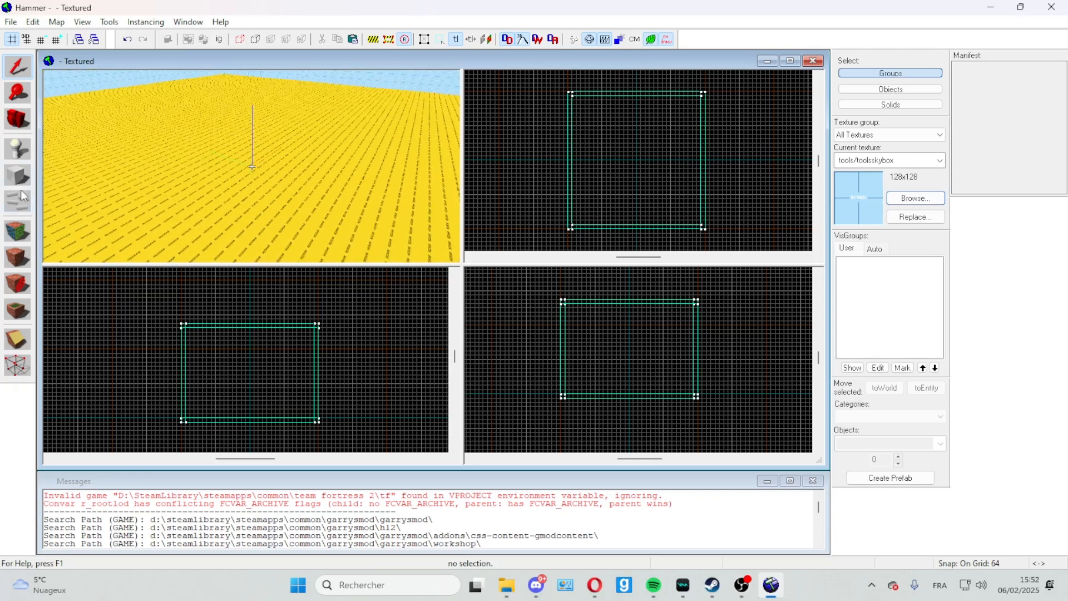
click(17, 230)
click(323, 160)
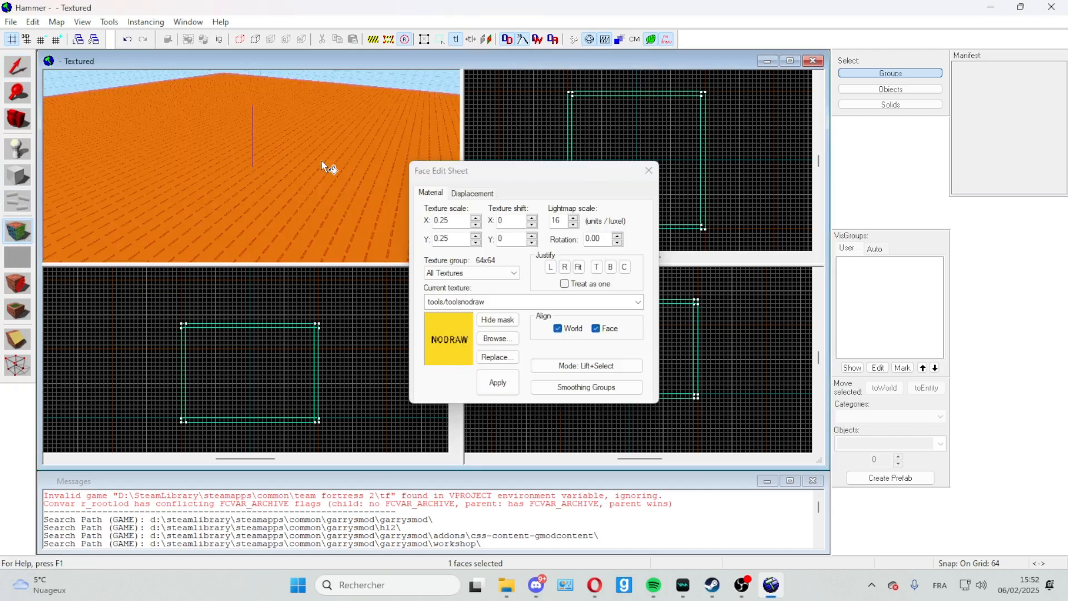
Step: Filter the textures by "grass" and choose gm_construct/flatgrass_2 for the selected floor face
click(498, 339)
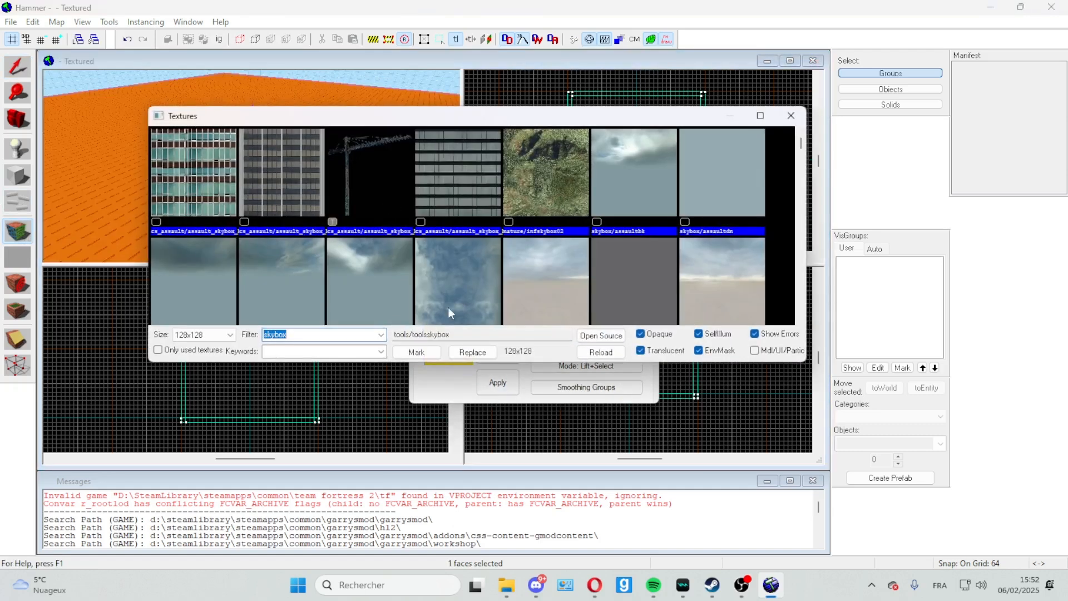
text(grass)
key(Escape)
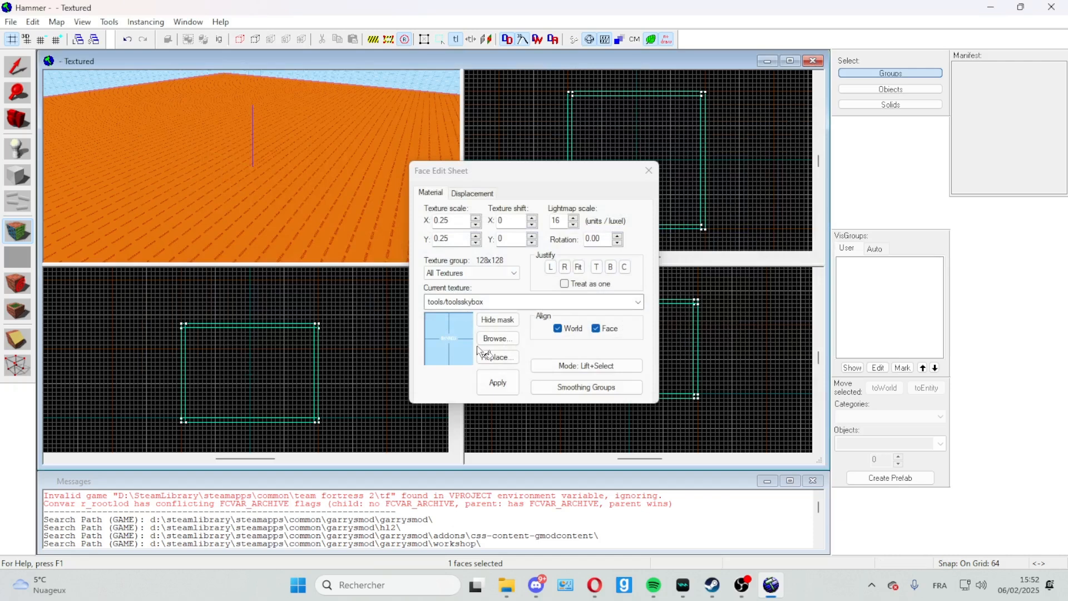
click(495, 337)
text(gl)
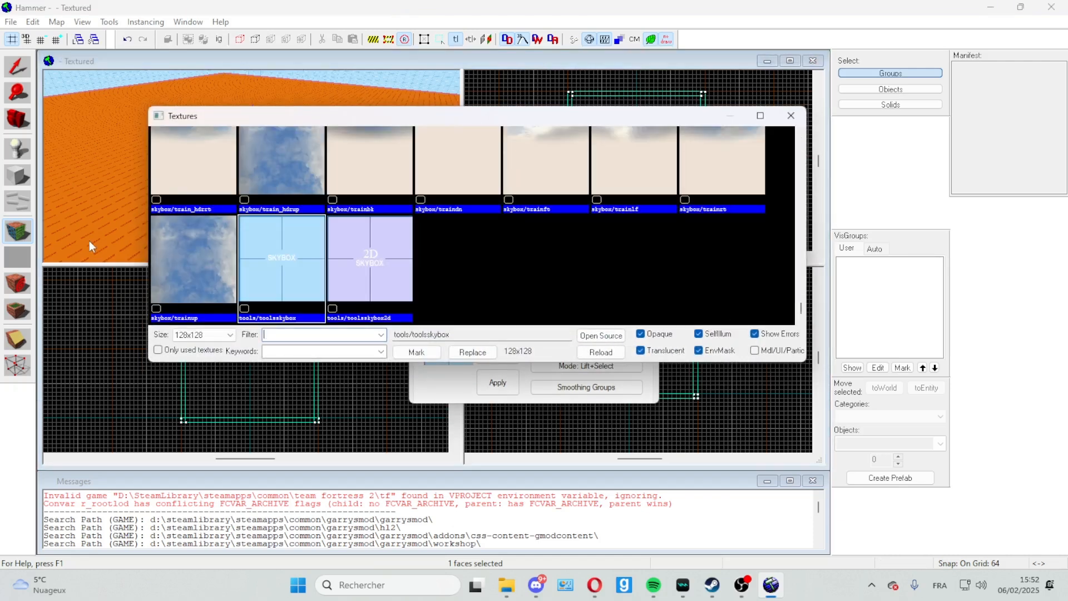
text(ass)
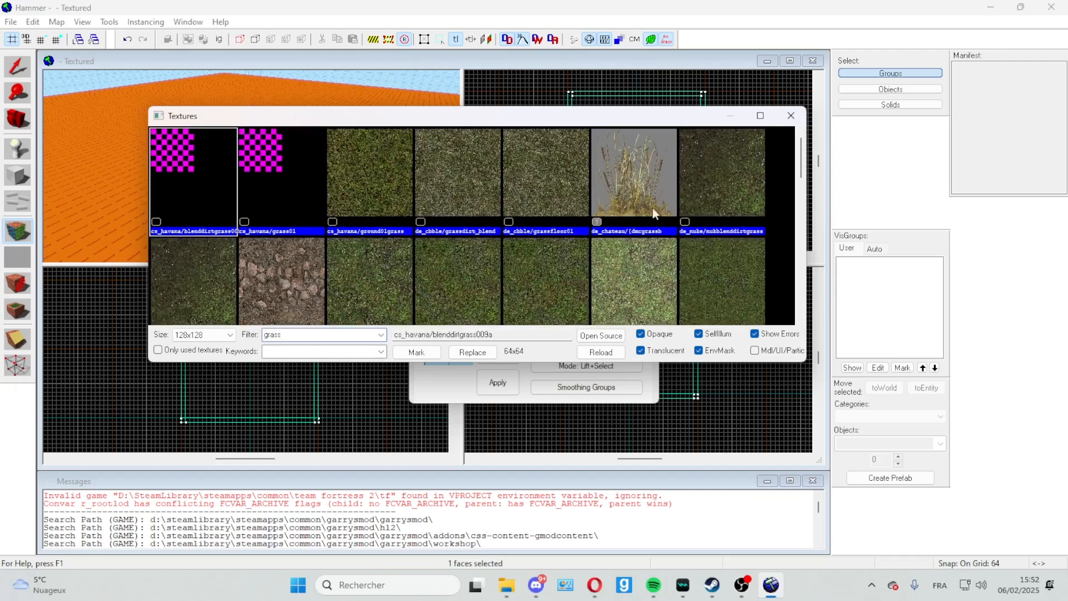
scroll(657, 220, down, 1)
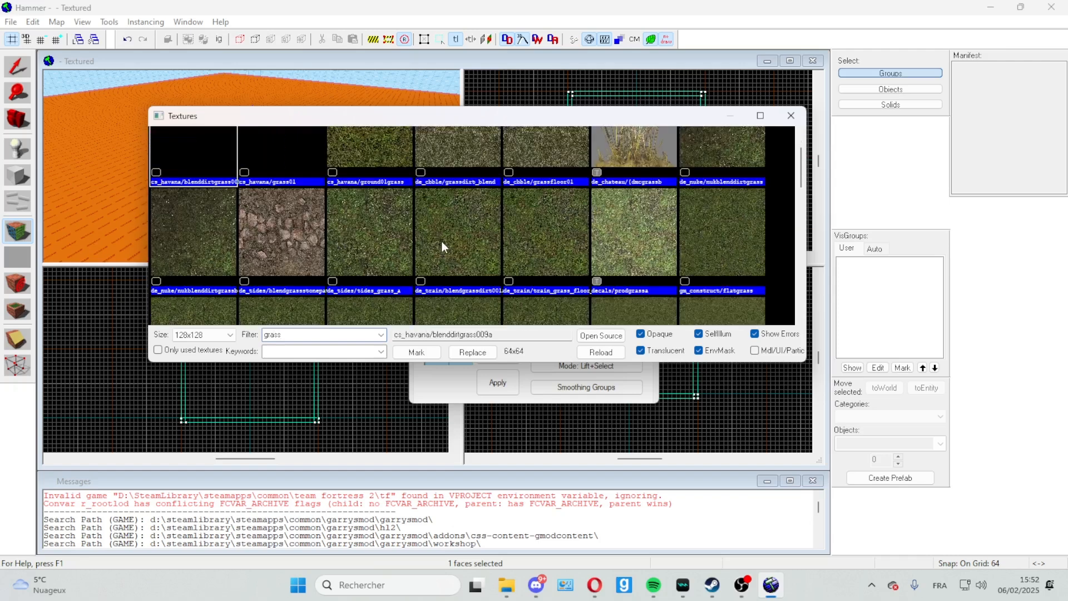
scroll(398, 245, down, 10)
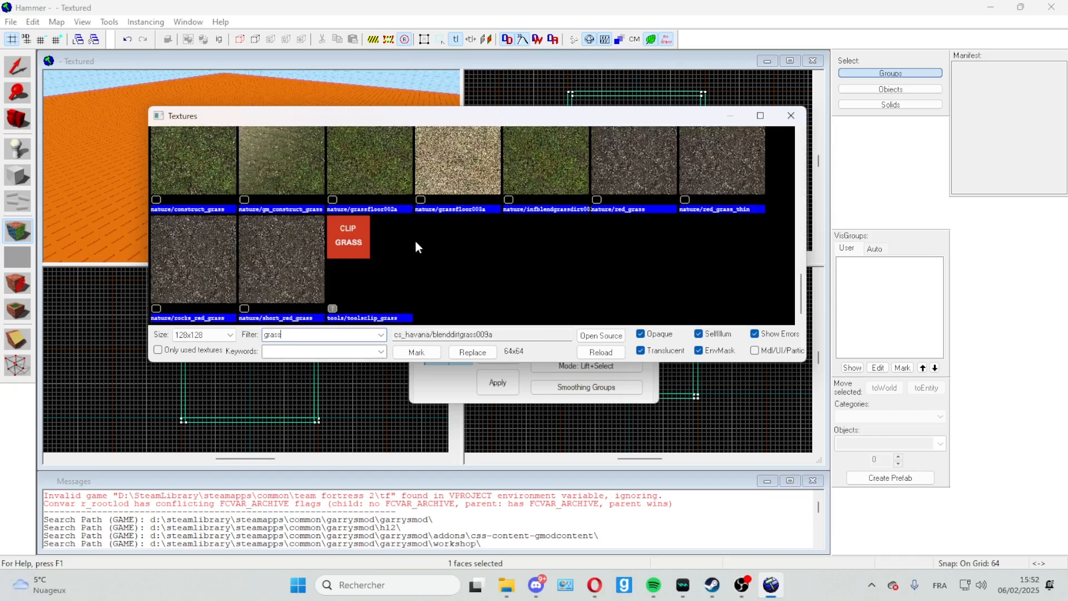
scroll(239, 248, up, 5)
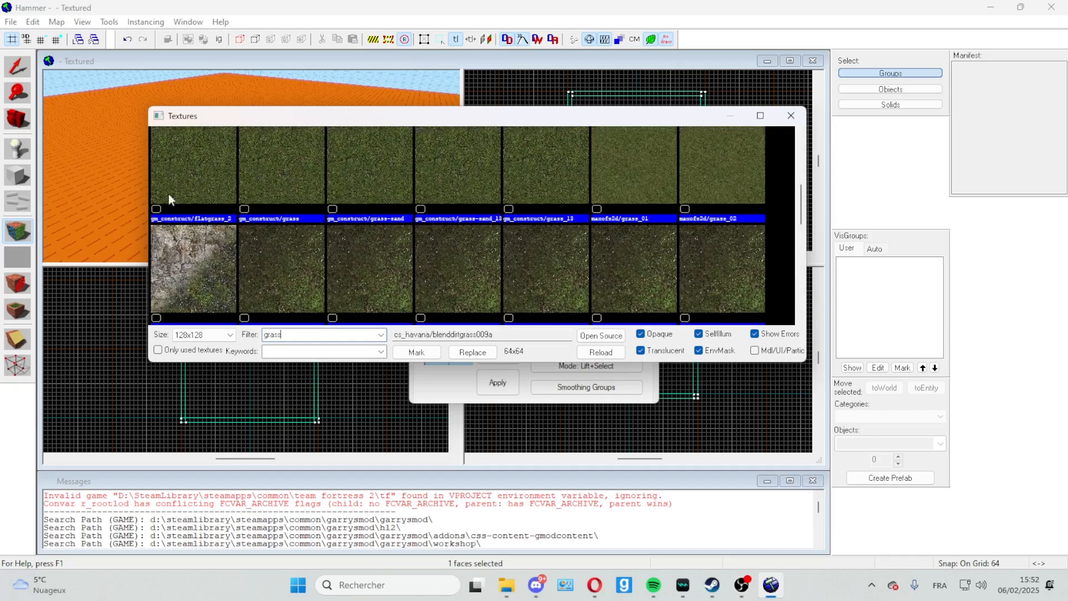
double_click(197, 182)
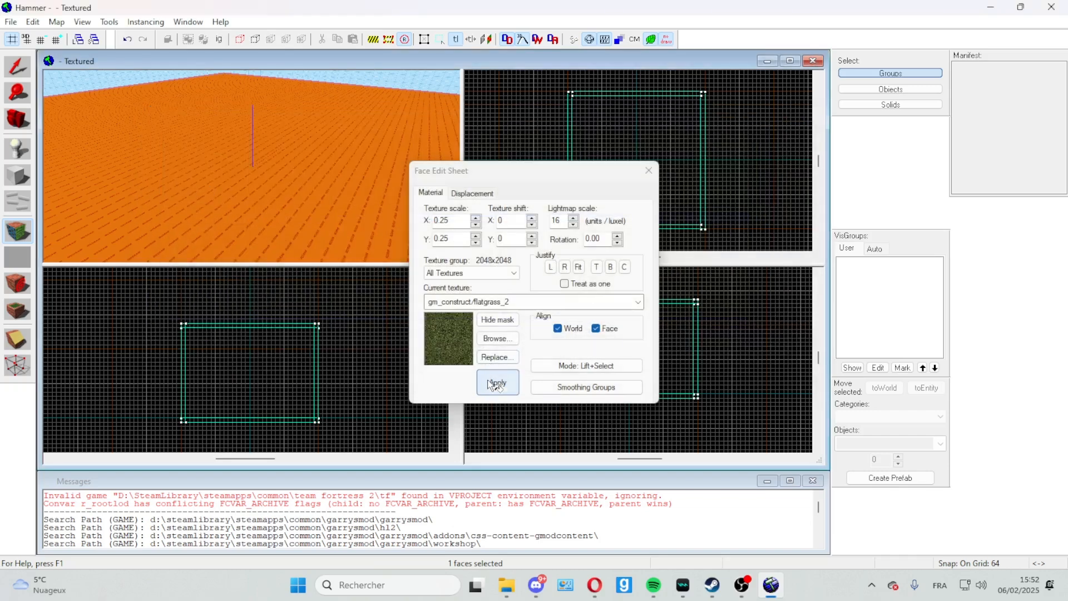
Step: Apply the gm_construct/flatgrass_2 texture to the floor face and close the Face Edit Sheet
click(489, 381)
click(647, 170)
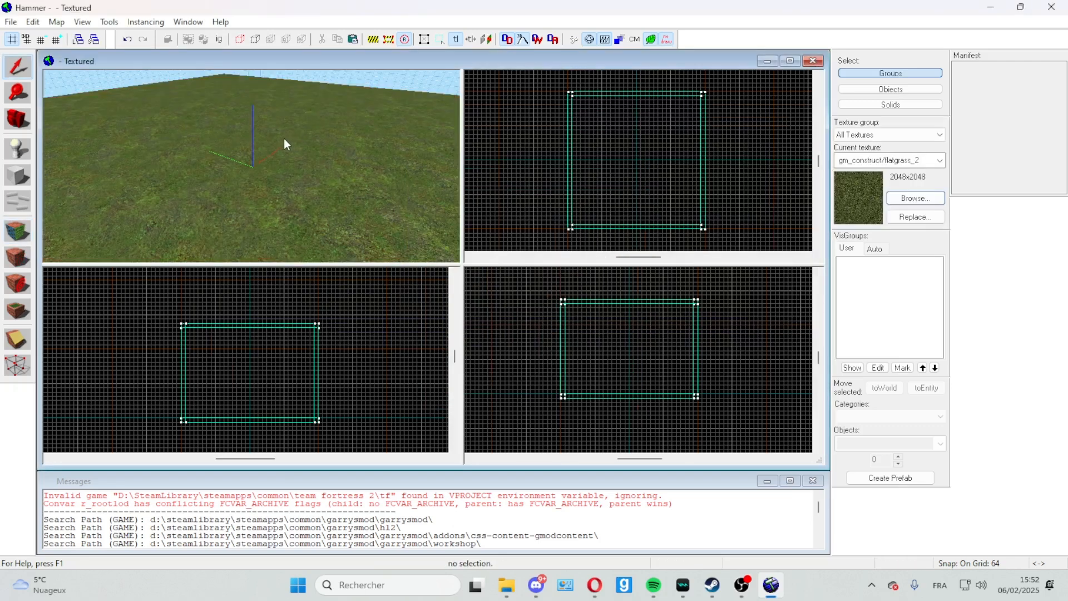
key(z)
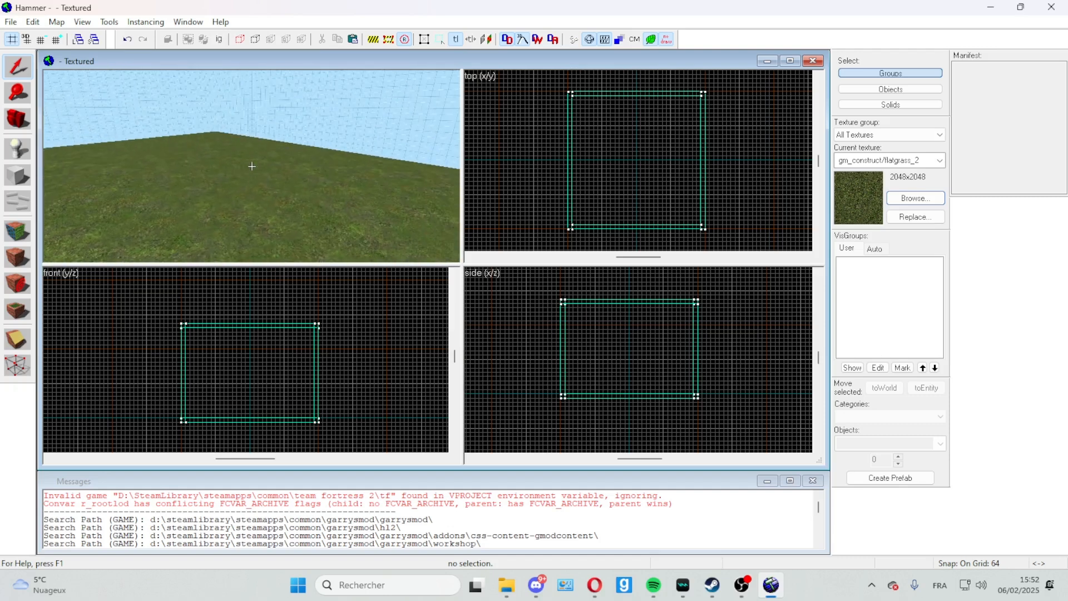
key(s)
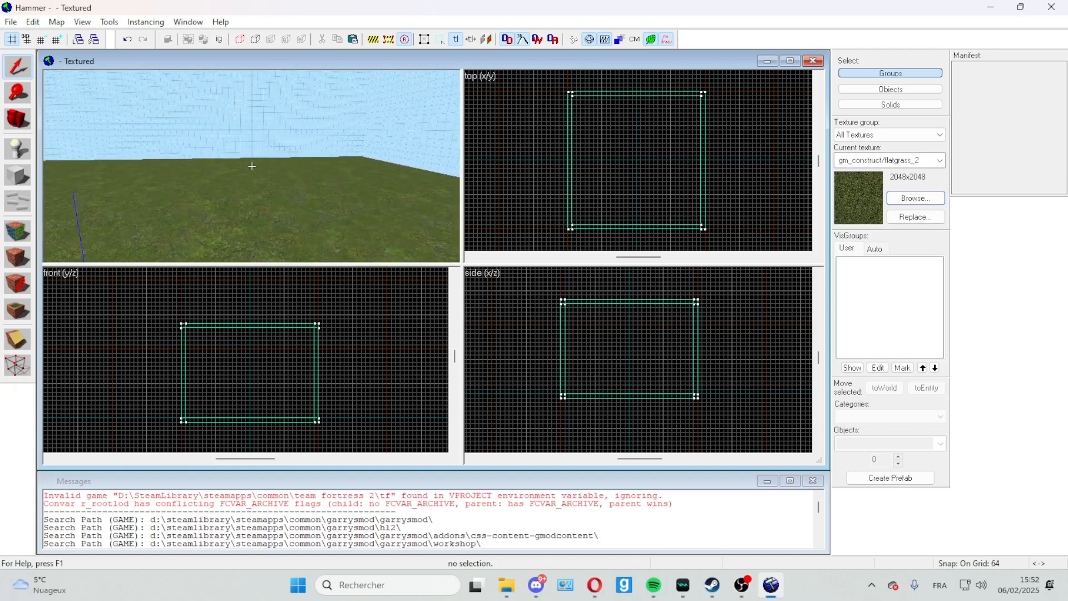
Step: Activate the Entity tool with the Entities category and the info_player_start object
click(19, 151)
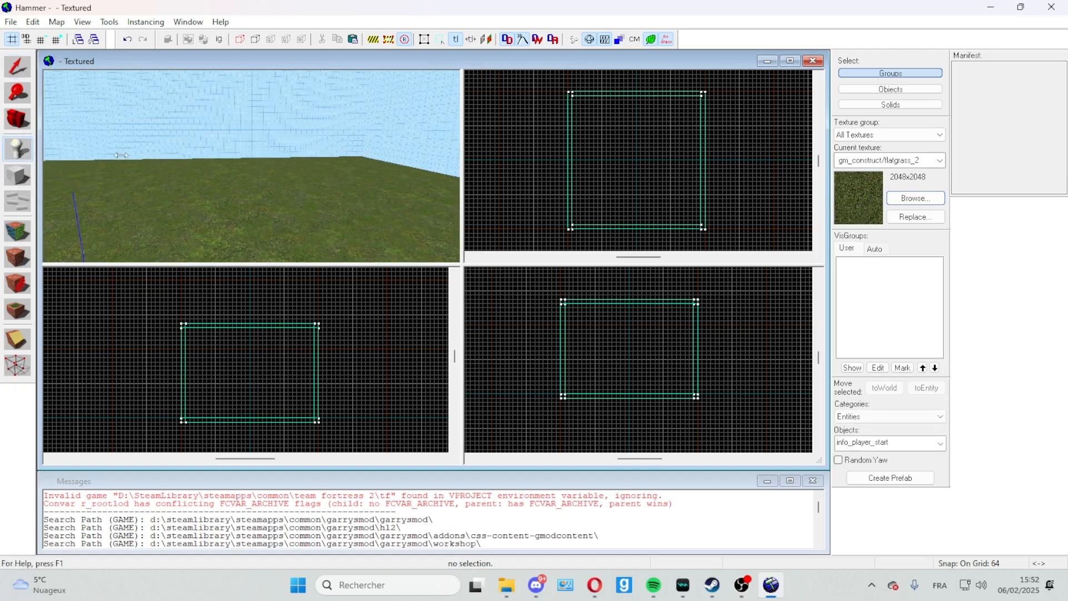
click(872, 418)
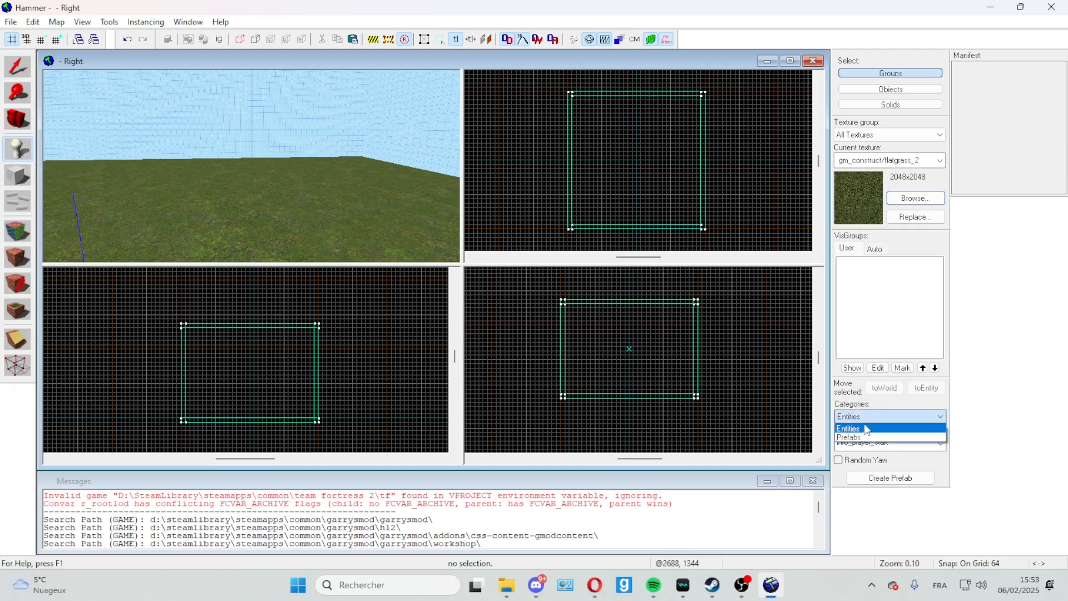
click(868, 424)
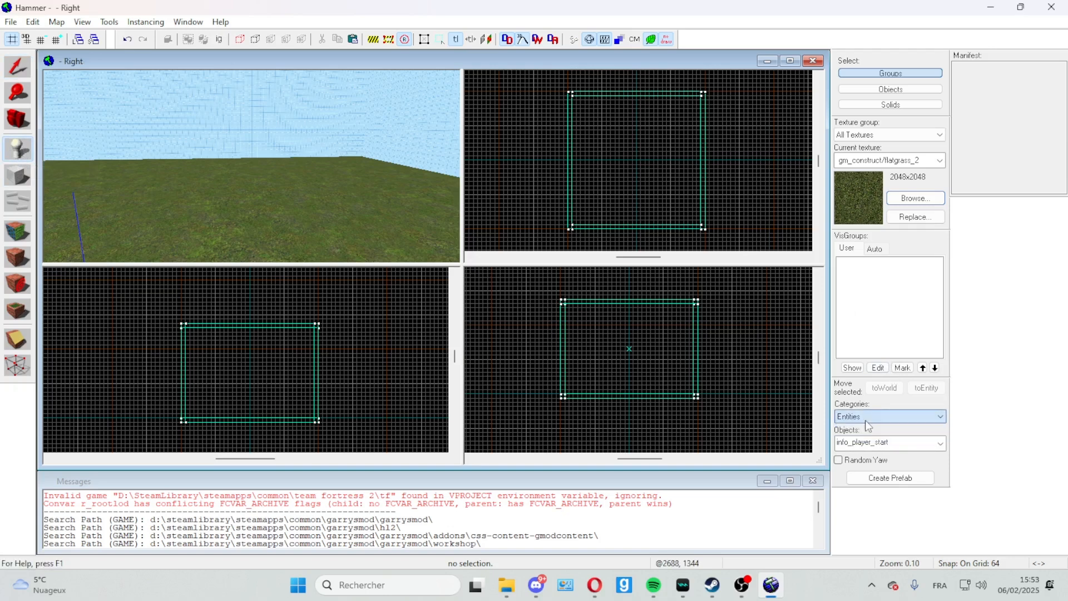
click(893, 444)
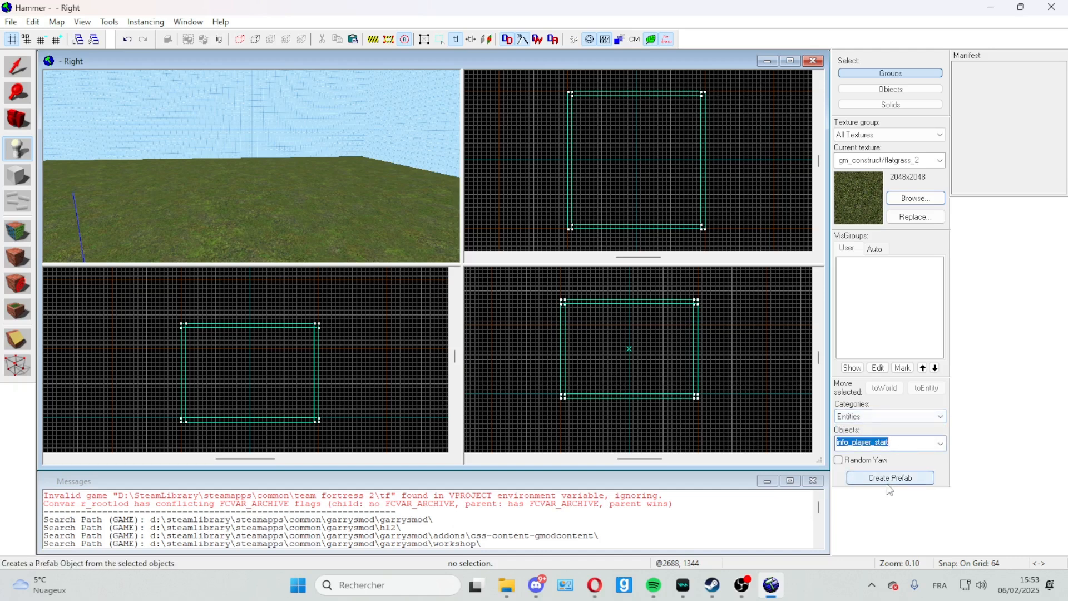
click(580, 224)
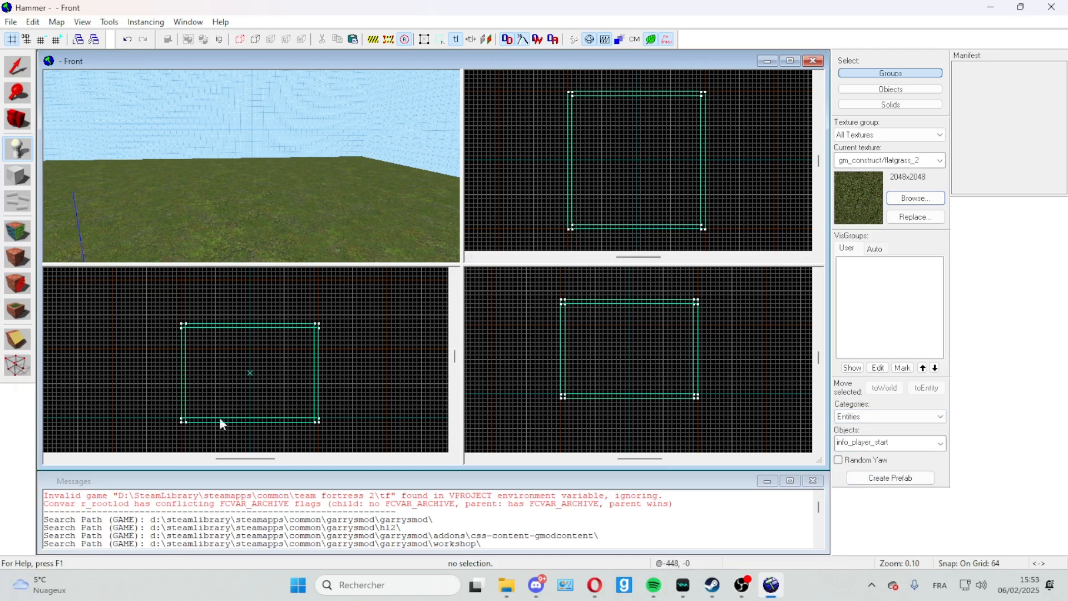
Step: Position the entity marker at floor level inside the room, near a corner where two walls meet
scroll(187, 417, up, 4)
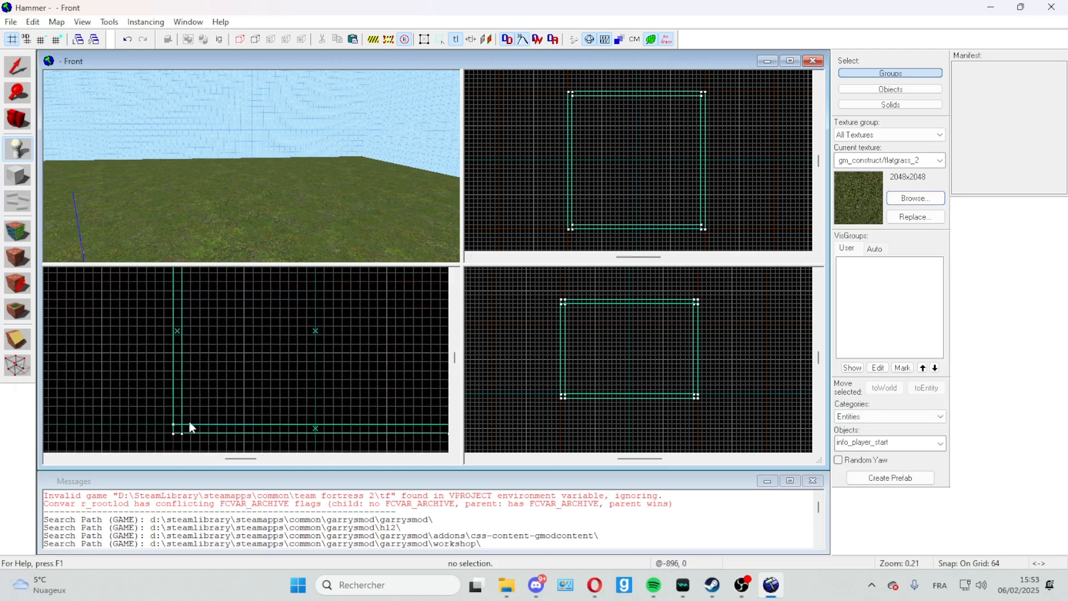
click(190, 425)
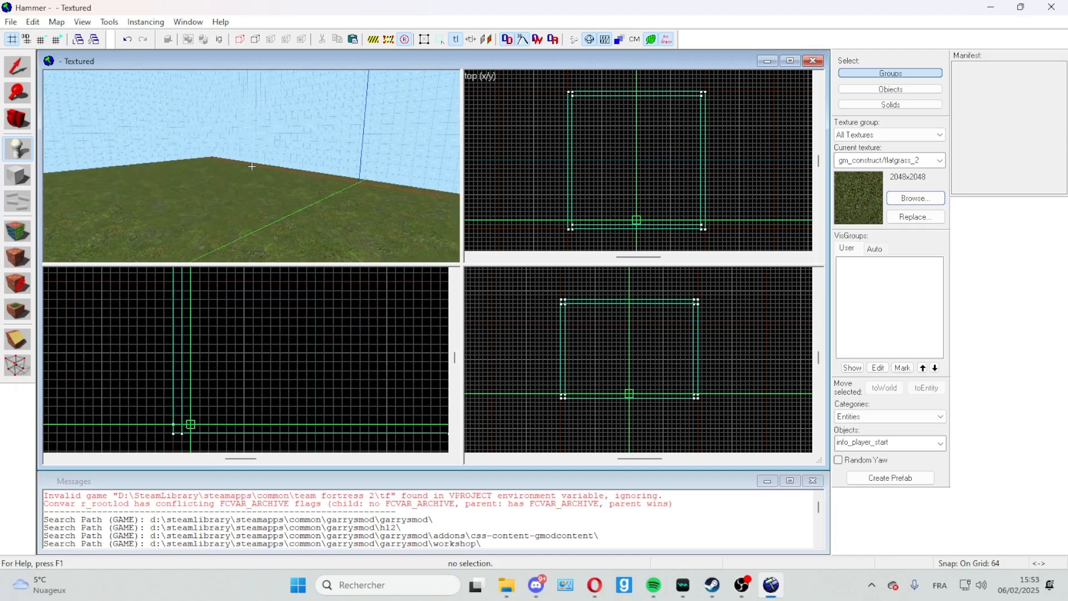
key(z)
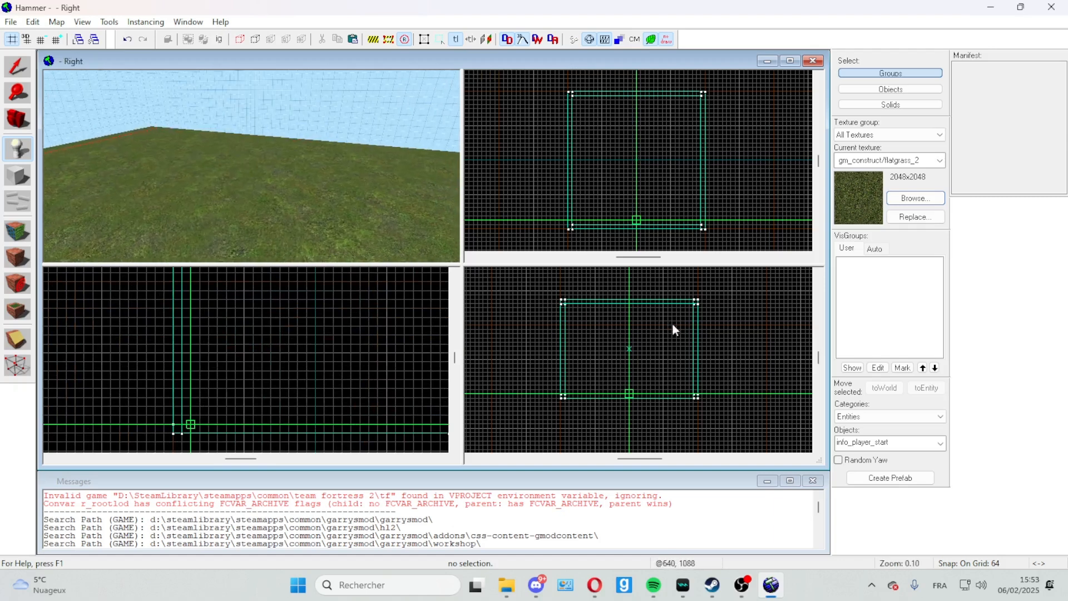
scroll(624, 397, up, 9)
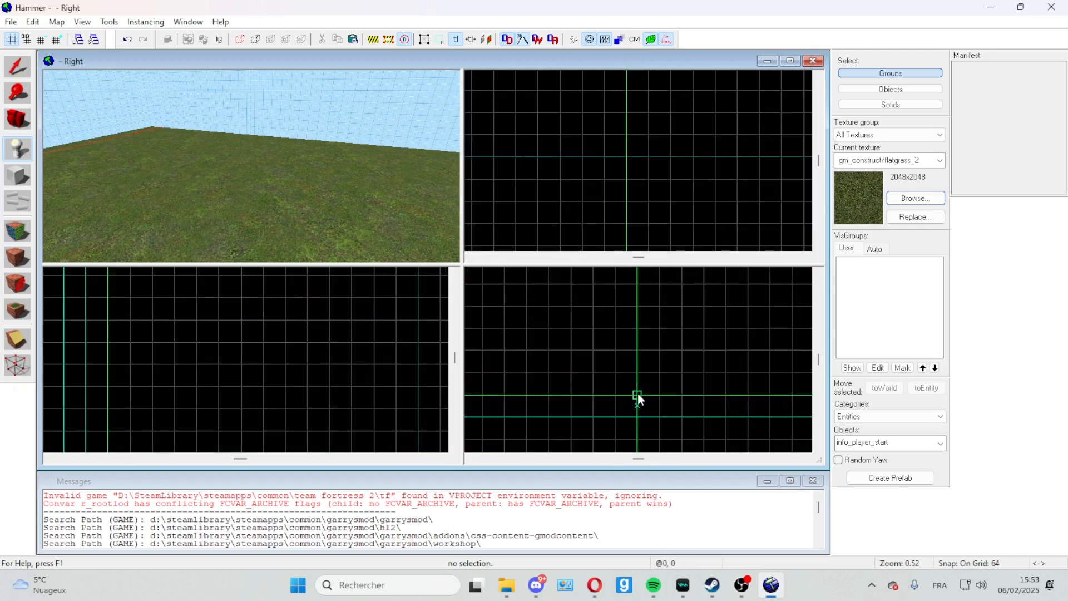
mouse_move(638, 393)
mouse_down()
mouse_move(640, 412)
mouse_move(615, 413)
mouse_move(588, 385)
mouse_move(475, 380)
mouse_move(526, 390)
mouse_move(614, 375)
mouse_move(593, 401)
mouse_move(503, 388)
mouse_move(588, 419)
mouse_move(482, 388)
mouse_move(510, 389)
mouse_move(478, 399)
mouse_move(490, 412)
mouse_move(491, 395)
mouse_up()
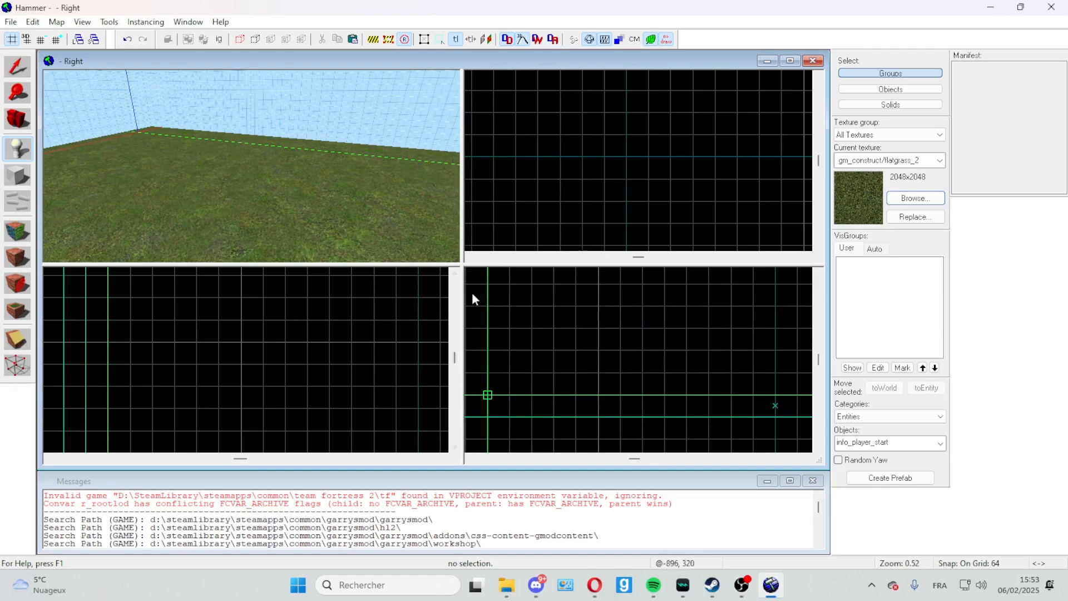
scroll(530, 336, down, 8)
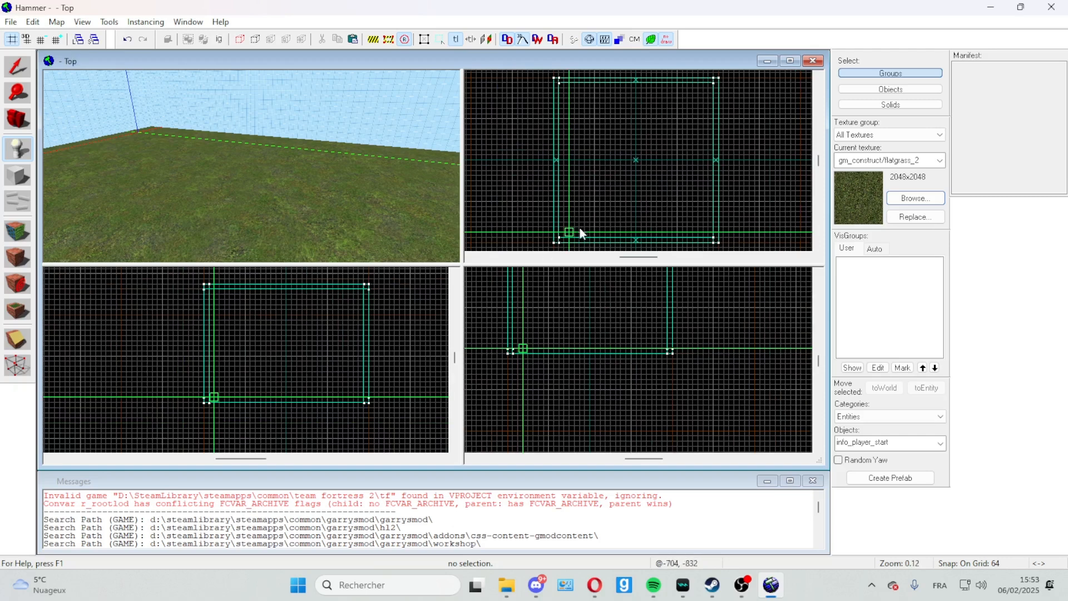
Step: Create the info_player_start entity at the marker on the grass floor near the corner
key(z)
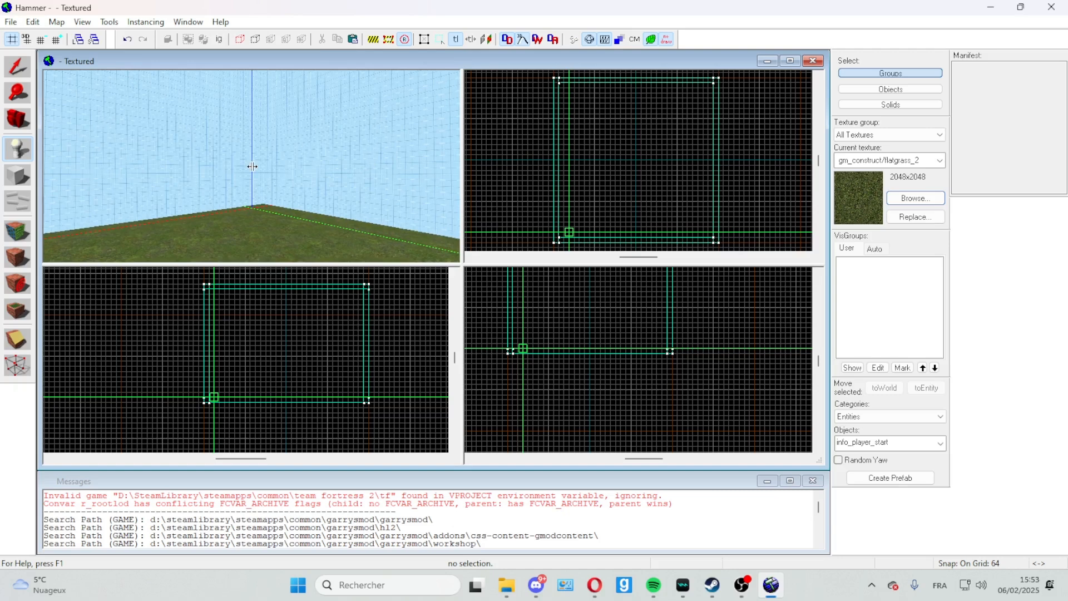
key(w)
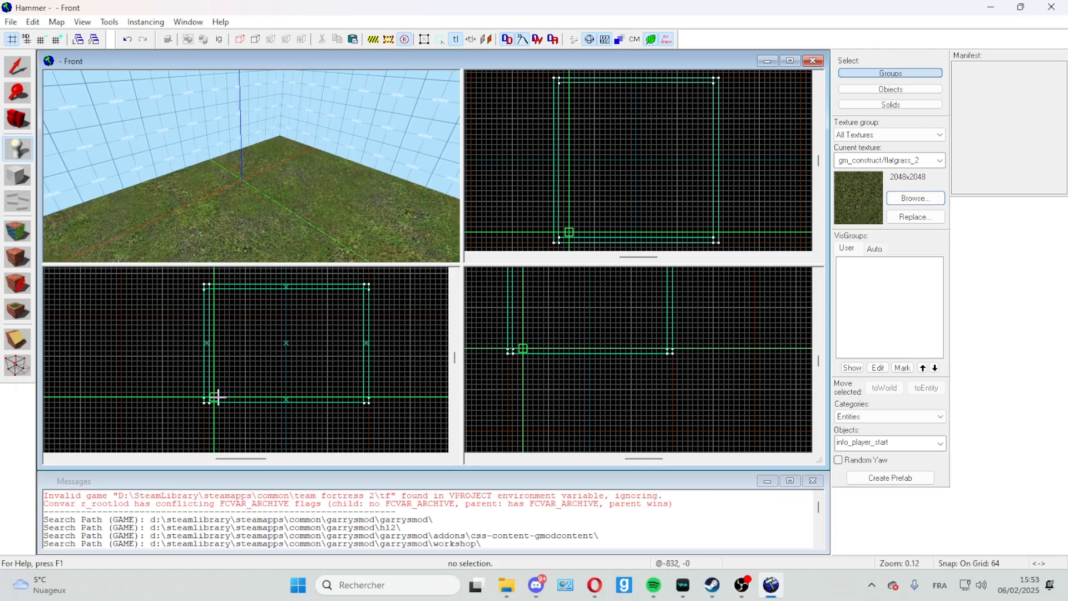
right_click(220, 401)
click(234, 406)
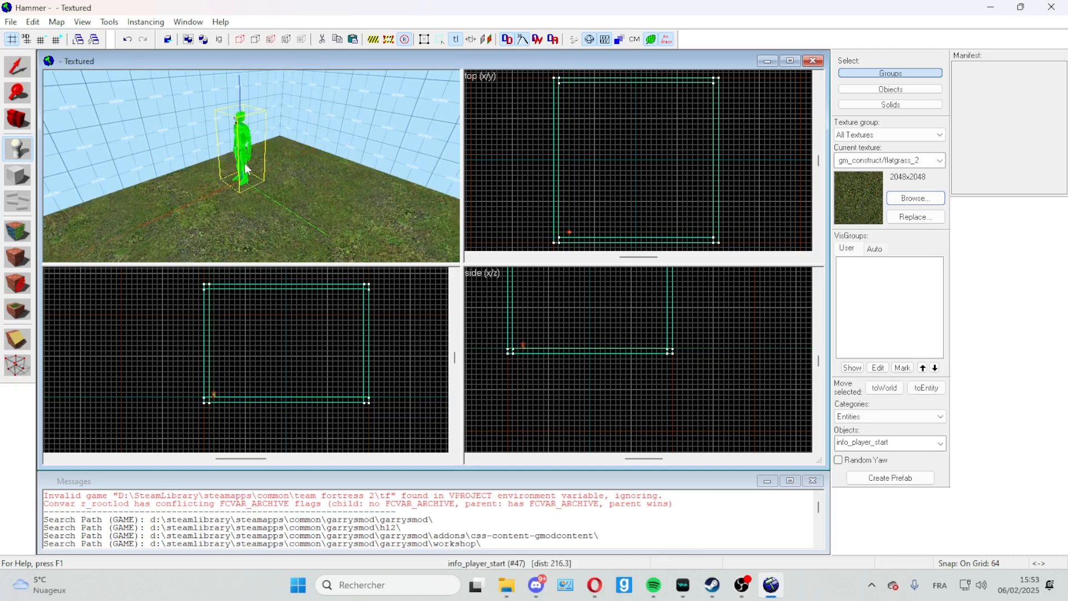
Step: Examine the placed player start model up close and from a distance in the room's corner
scroll(232, 153, up, 1)
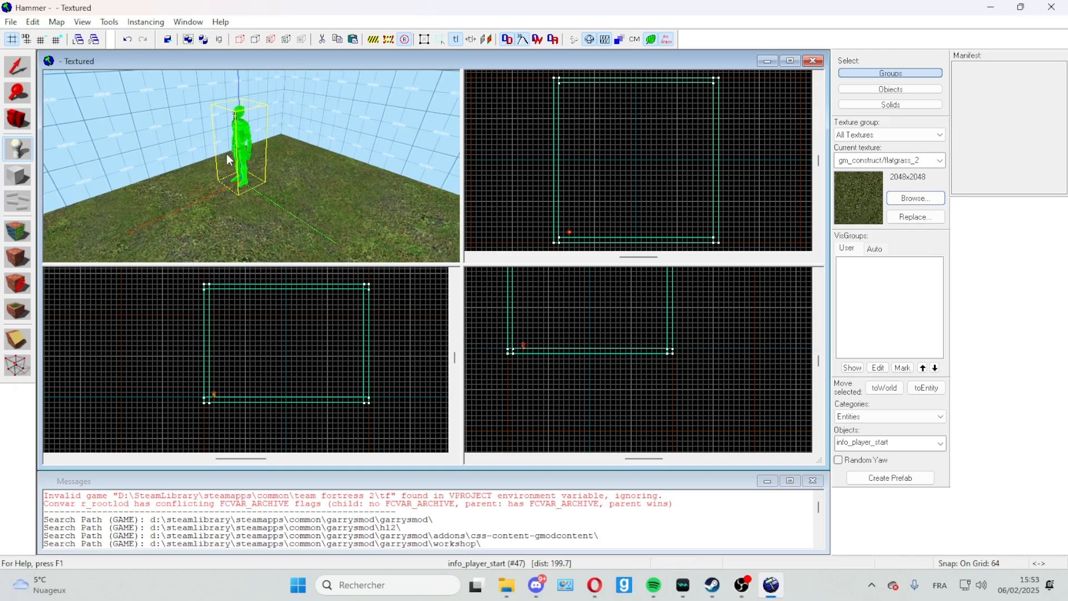
key(z)
key(w)
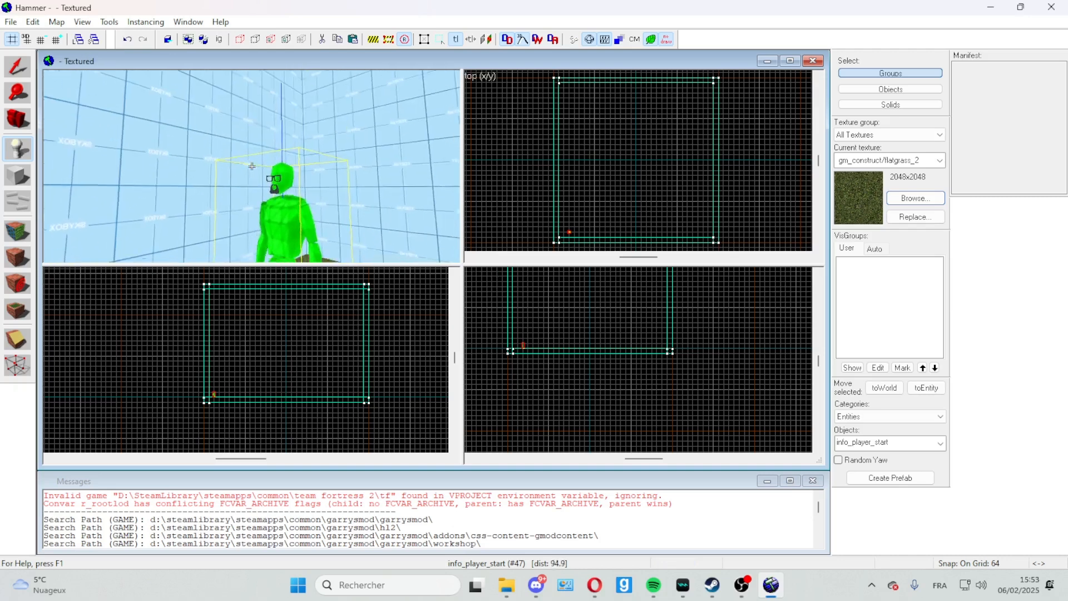
key(s)
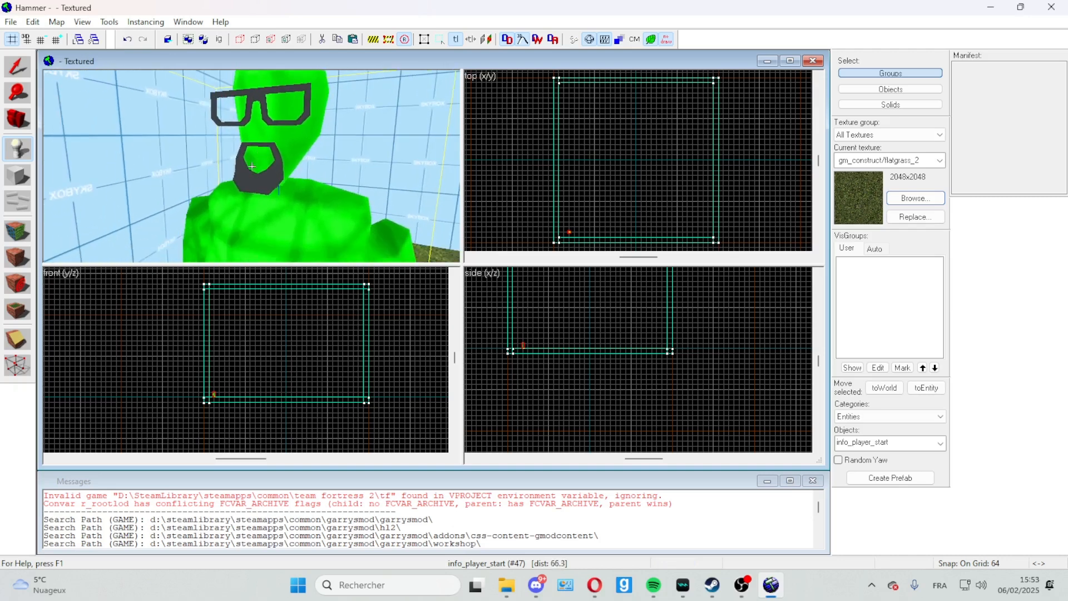
key(s)
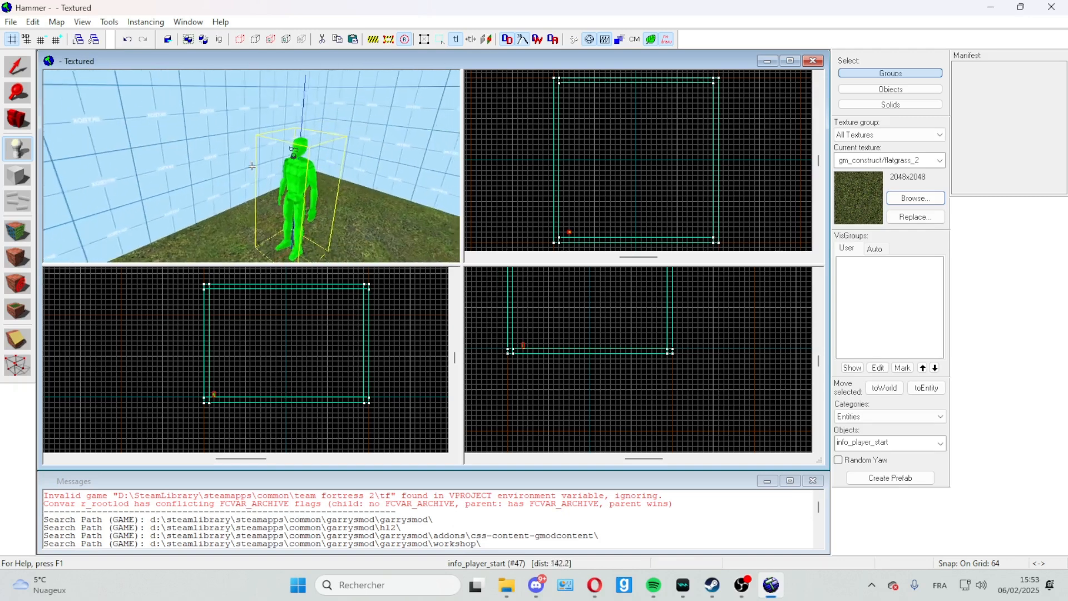
key(w)
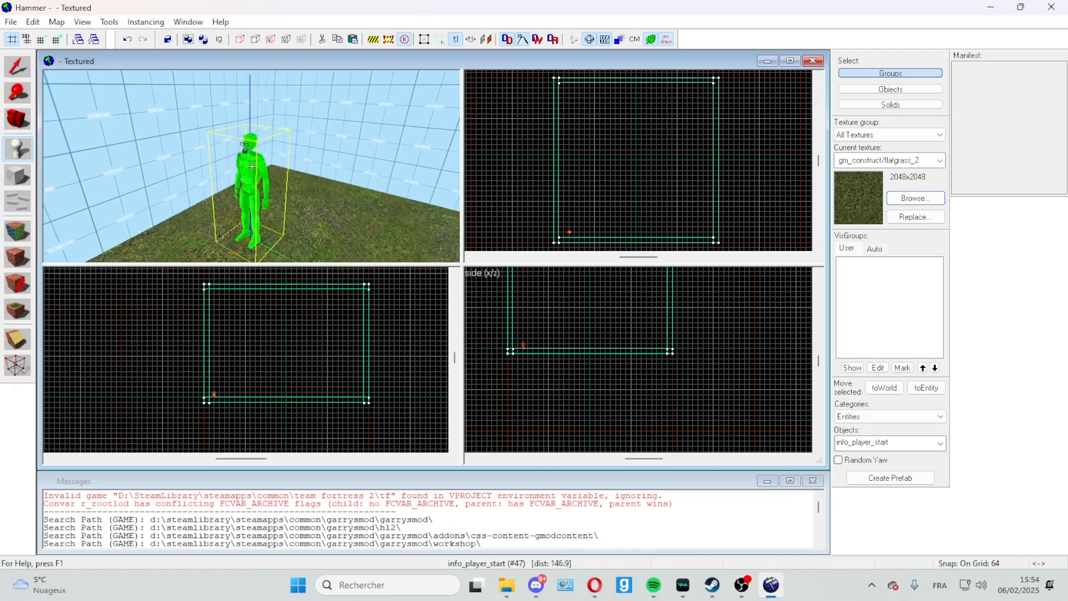
key(s)
key(z)
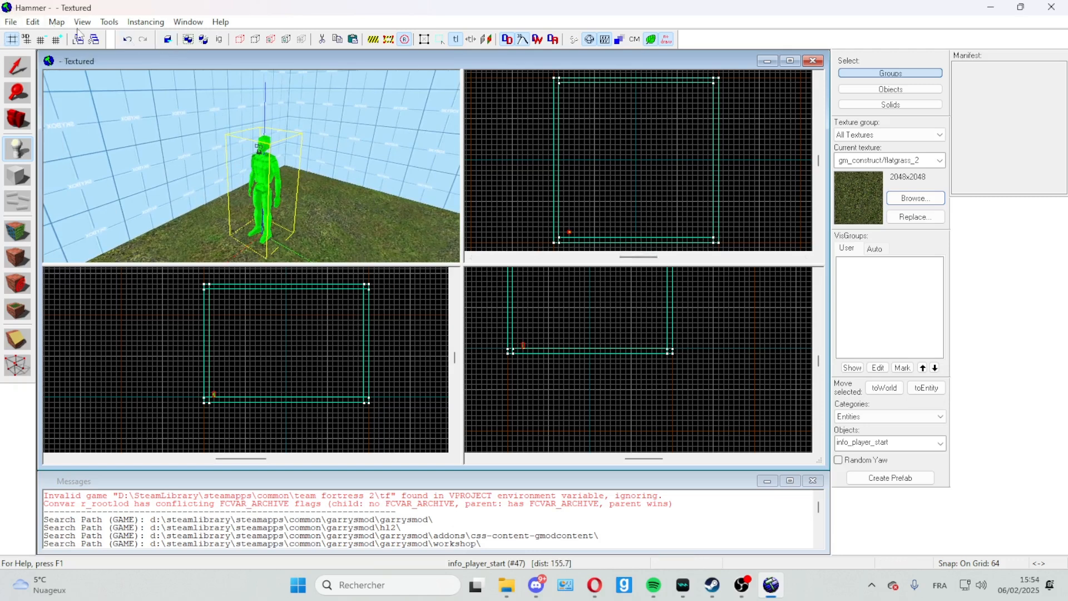
Step: Save the map as testvideo in the garrysmod maps folder as a Valve Map File
click(11, 23)
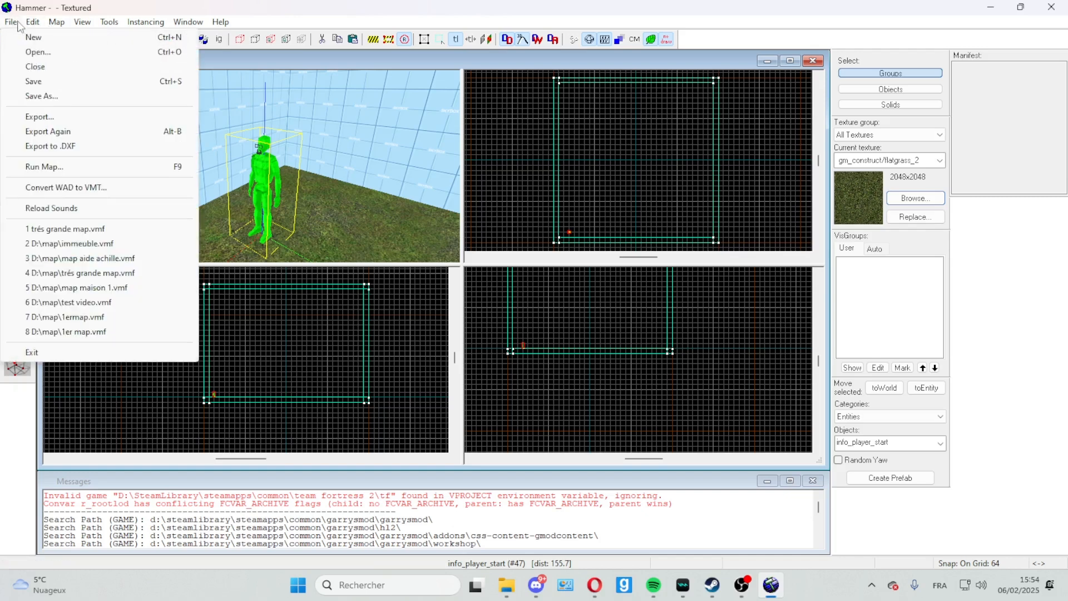
click(44, 85)
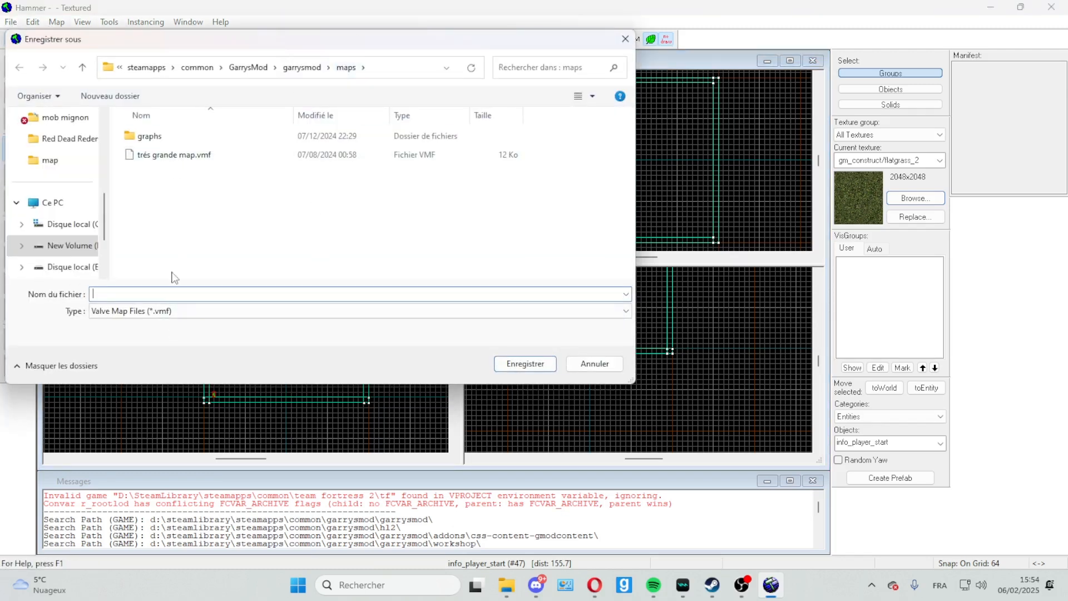
text(test)
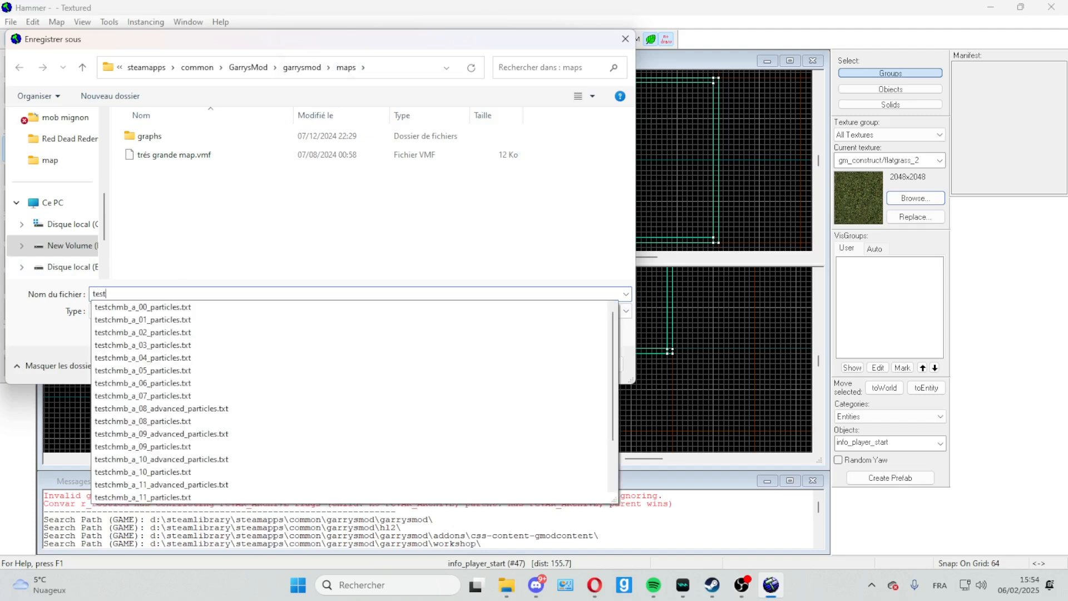
text(video)
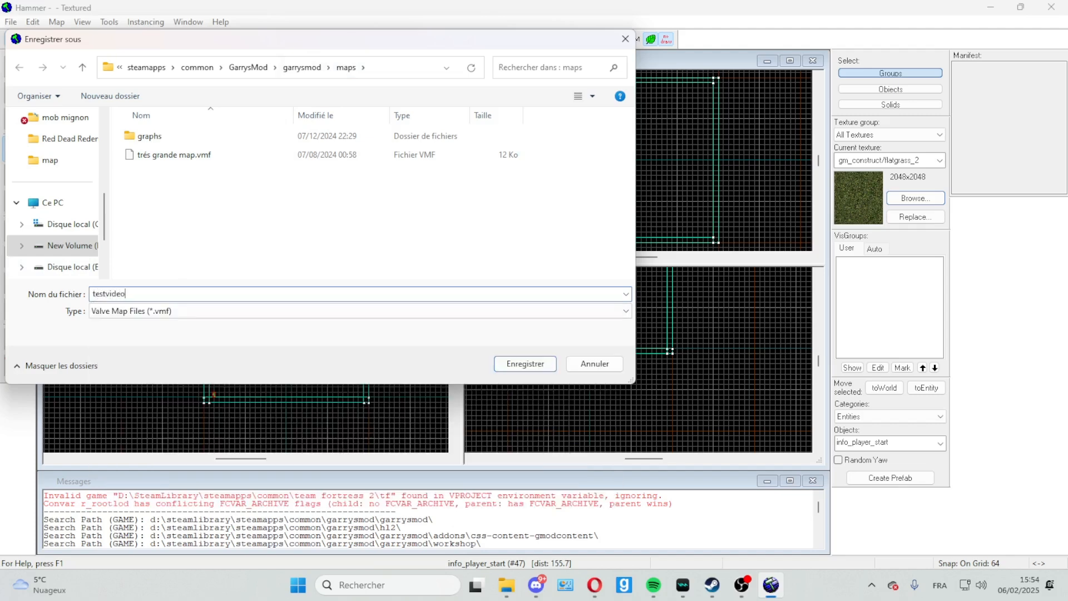
click(525, 365)
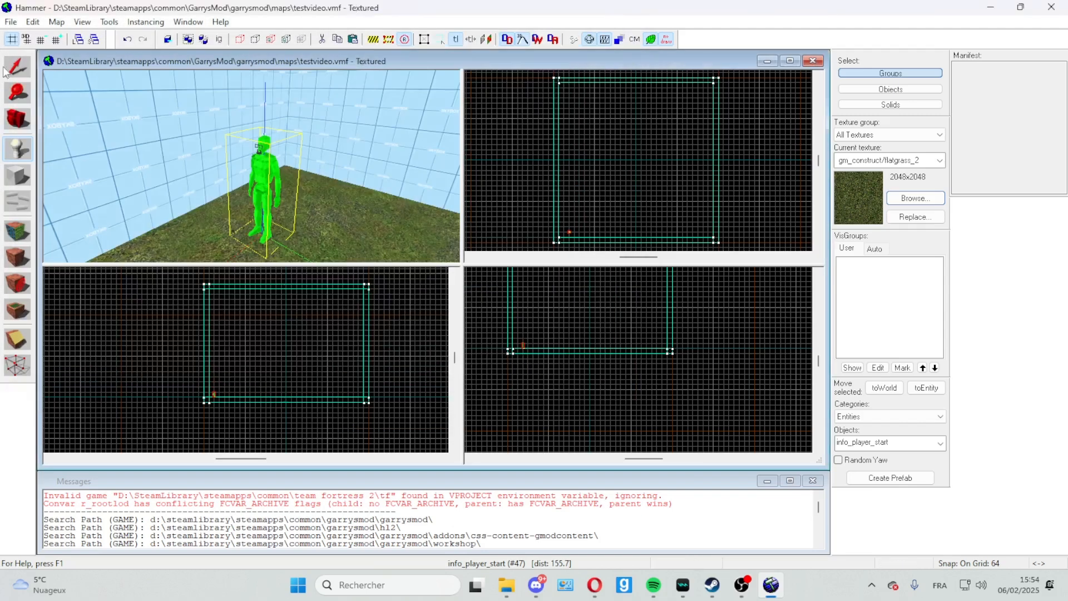
Step: Compile and run the map in the game with BSP, VIS and RAD all set to Normal
click(10, 22)
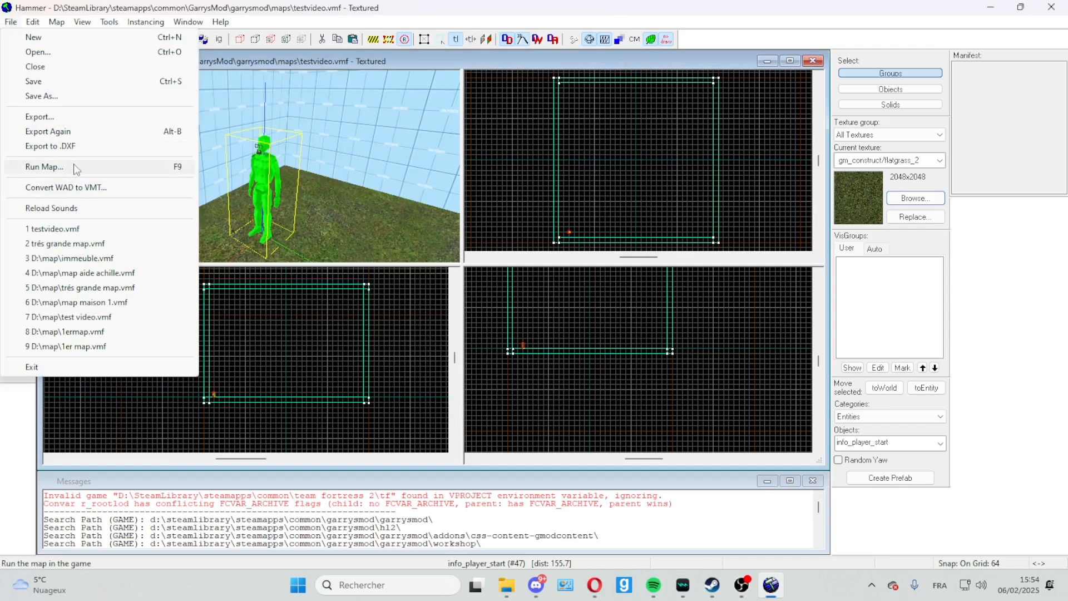
click(70, 167)
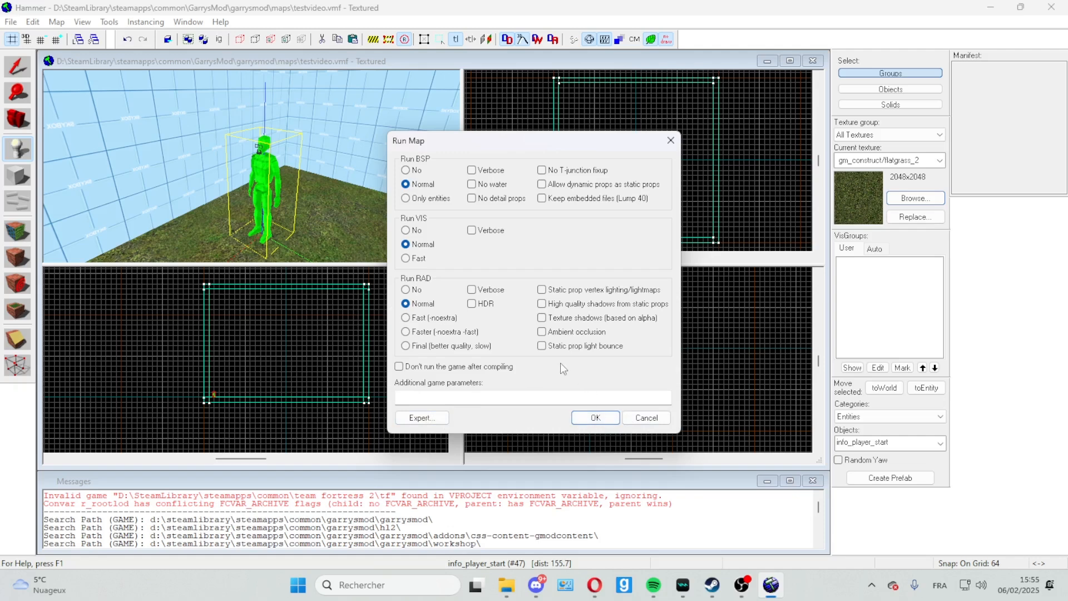
click(596, 418)
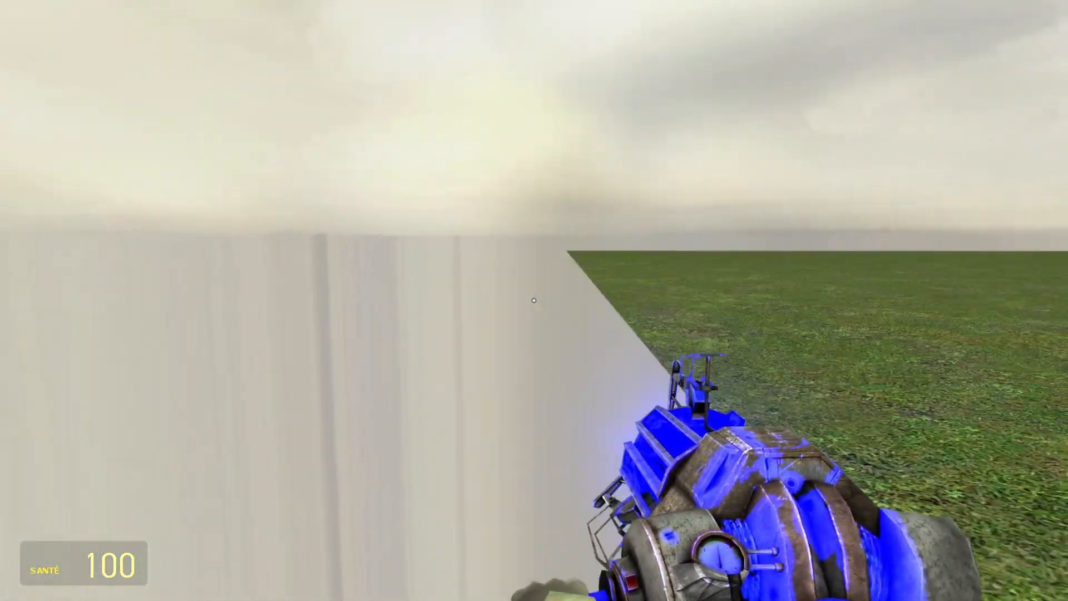
Step: Examine the compiled map in the game, flying out to see the sky and whole room before returning to the grass floor
key(space)
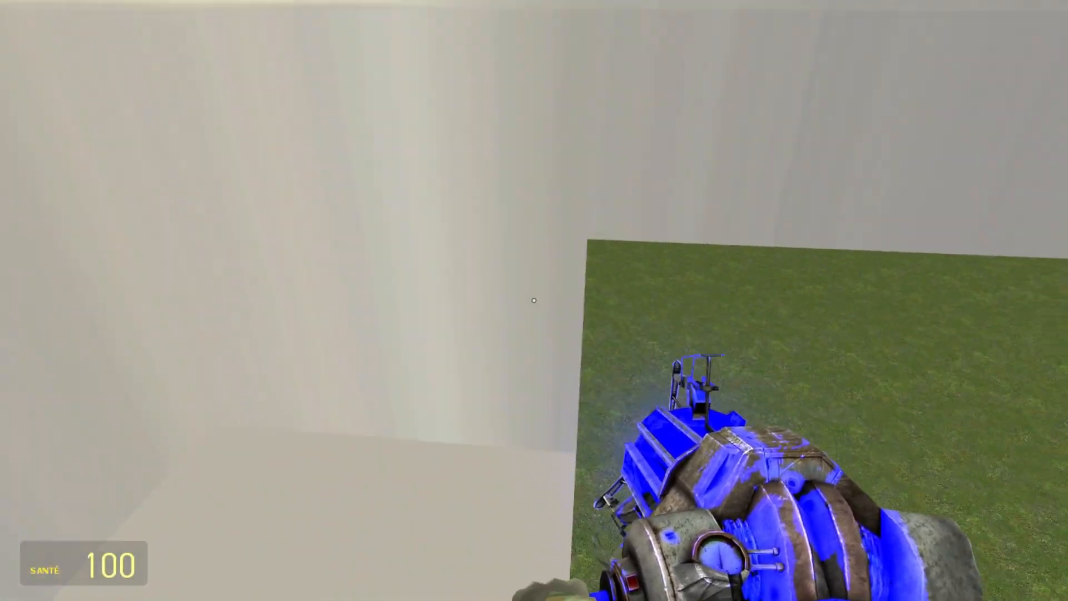
key(v)
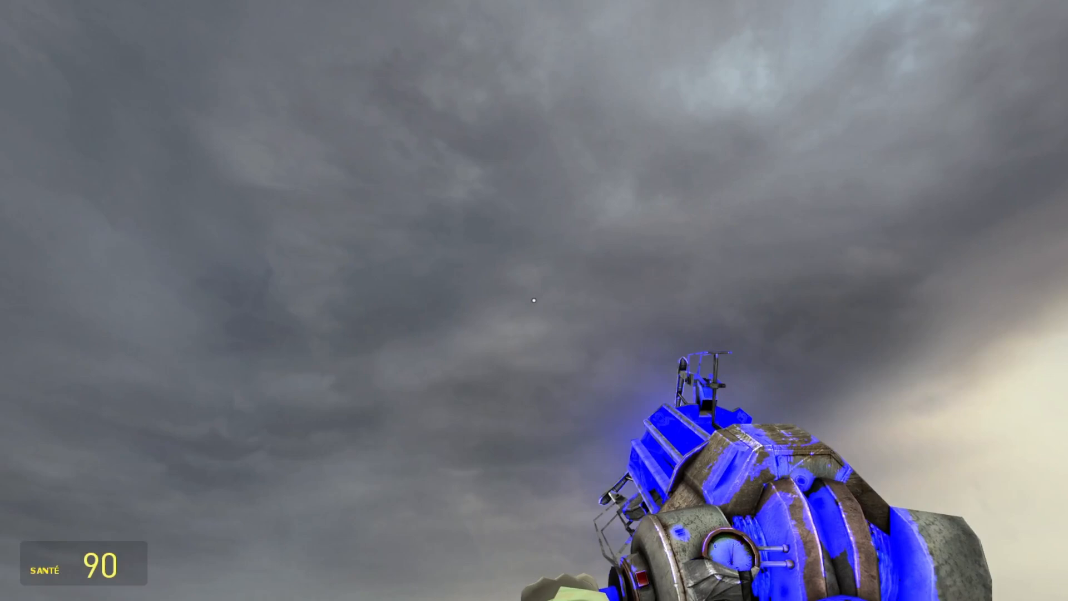
right_click(534, 301)
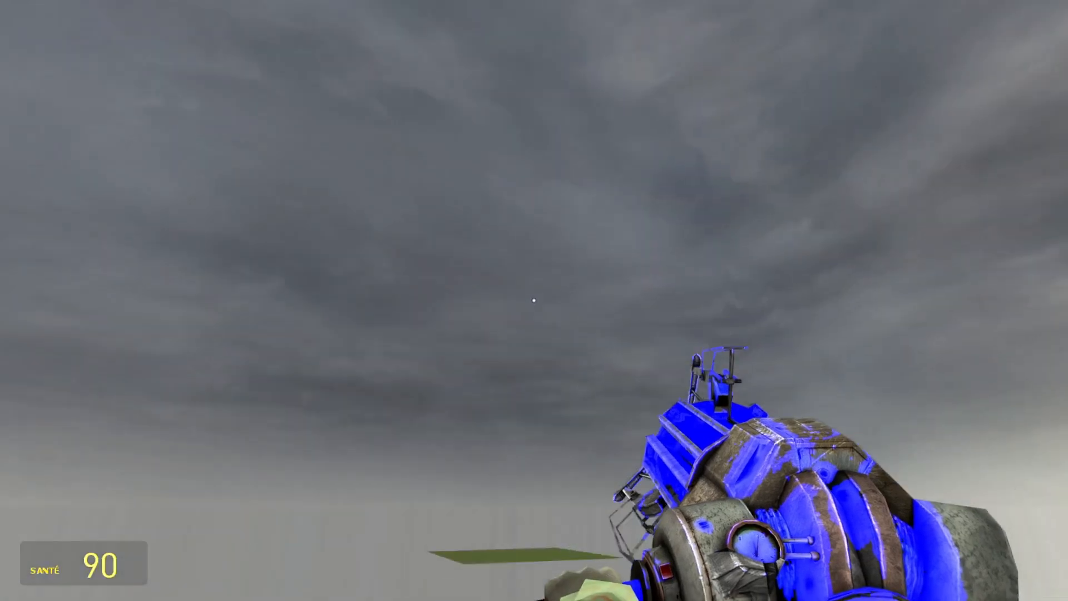
key(w)
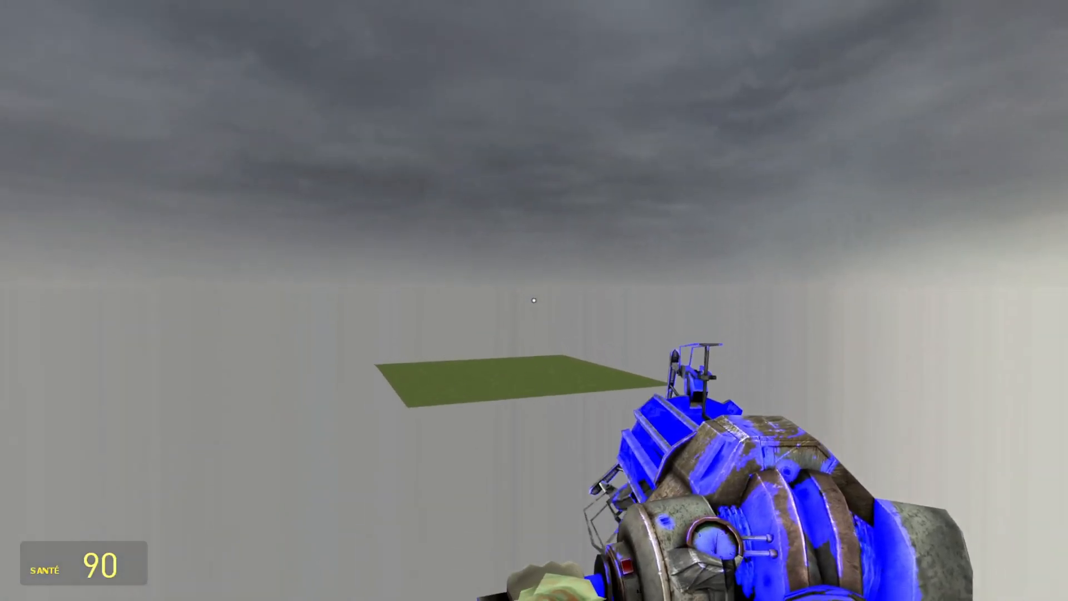
key(w)
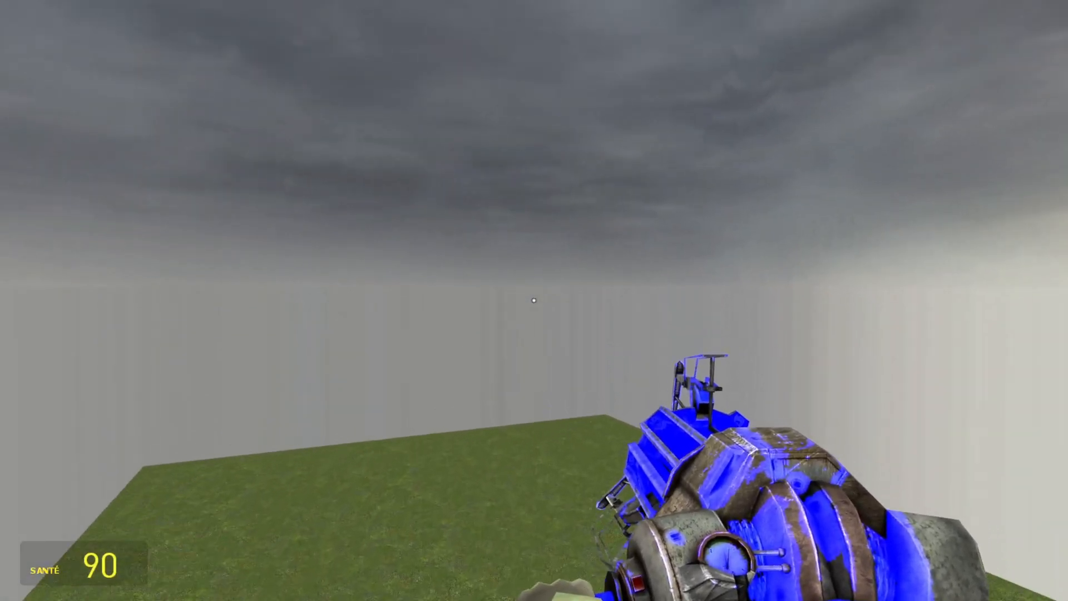
key(w)
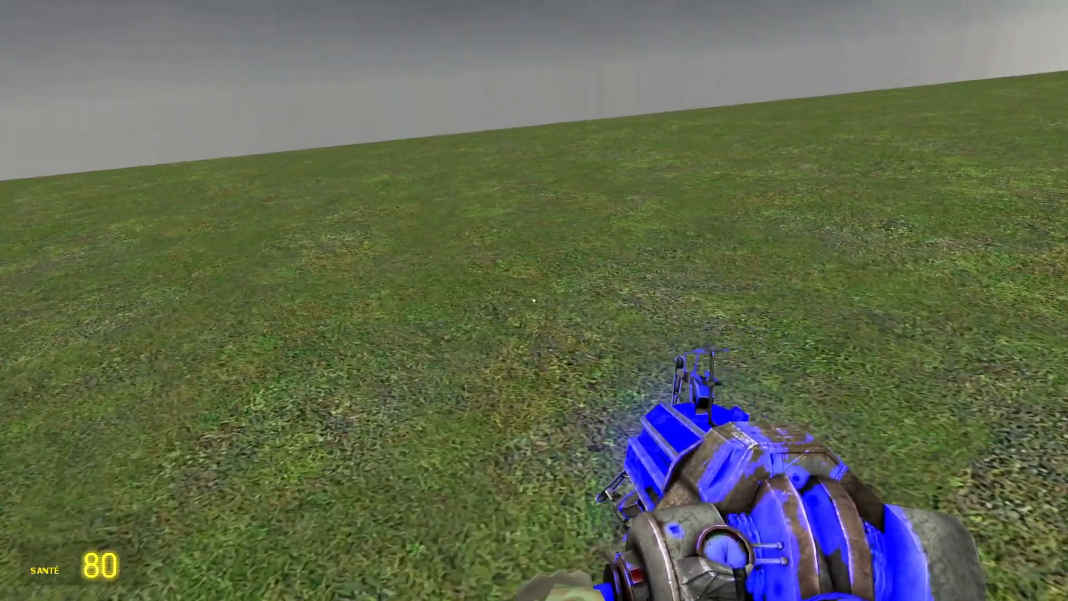
key(w)
key(w)
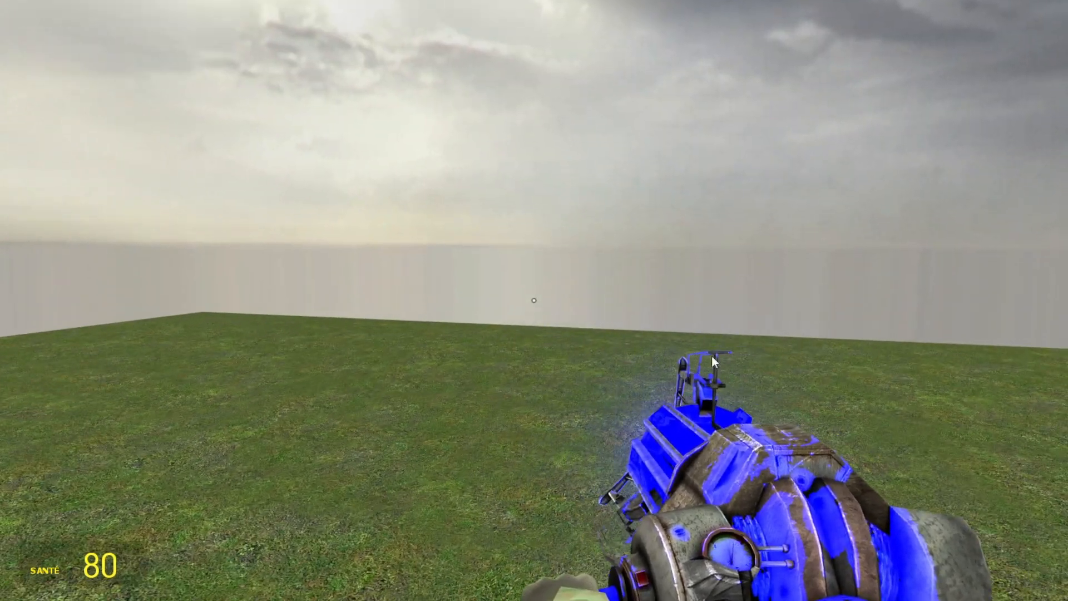
Step: Place a camera above the grass with the Caméra tool and view the player character through it
key(q)
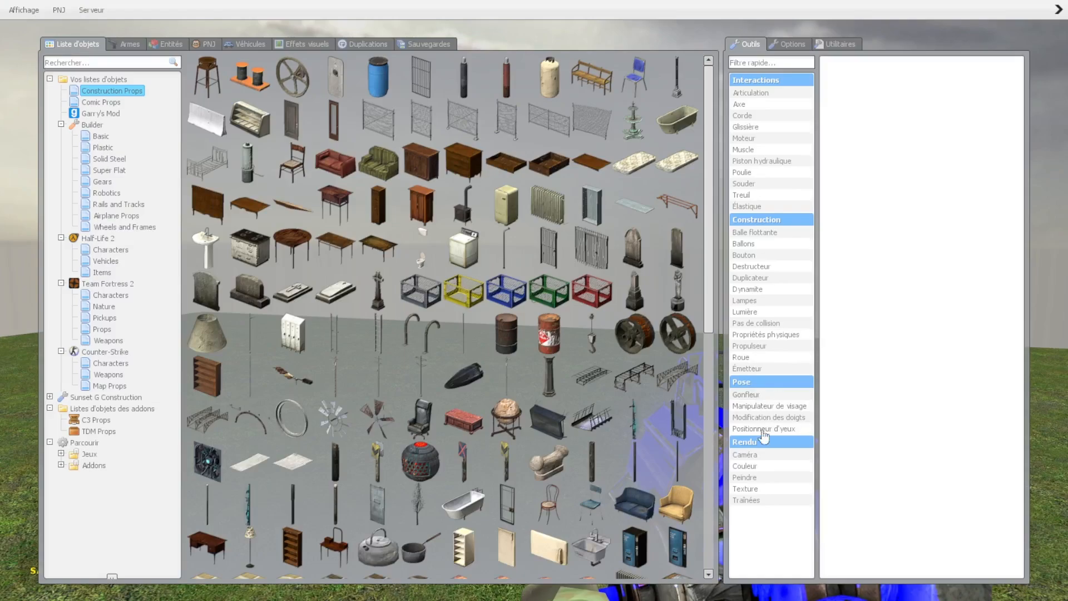
click(761, 459)
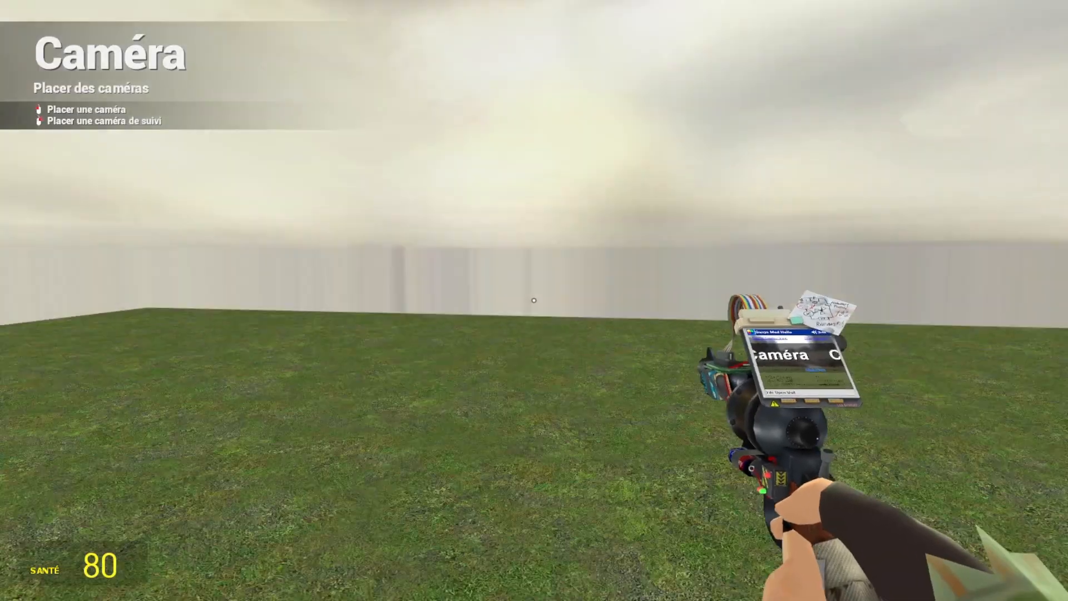
click(533, 301)
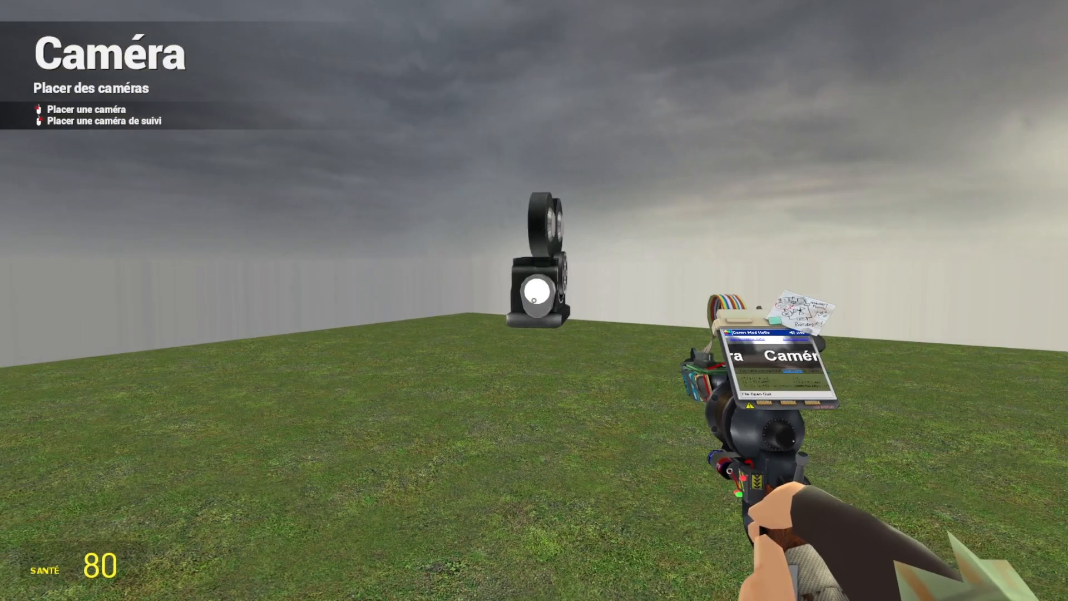
key(KP_0)
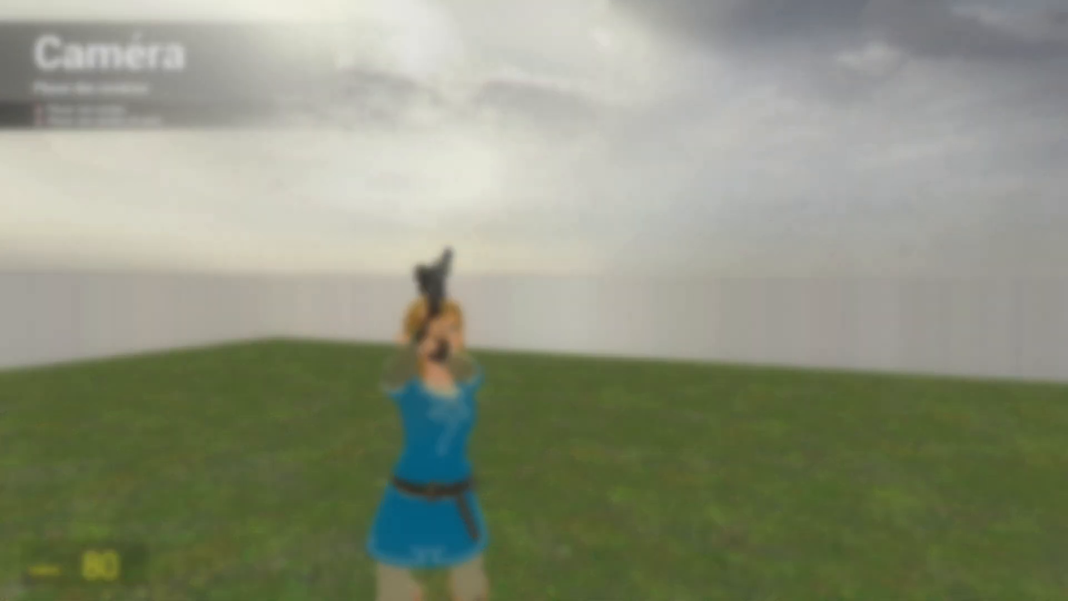
key(w)
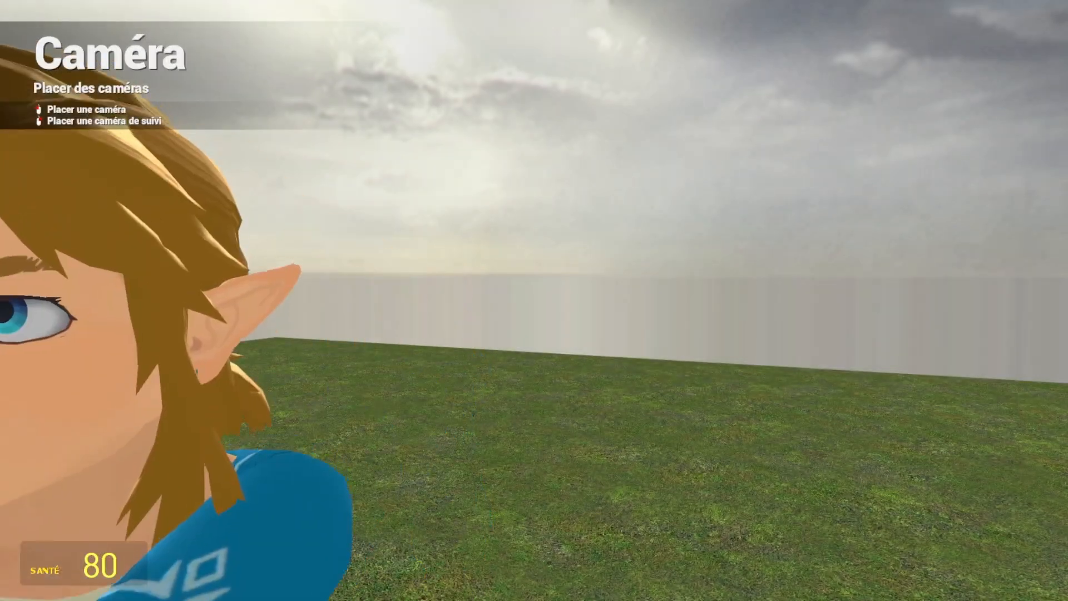